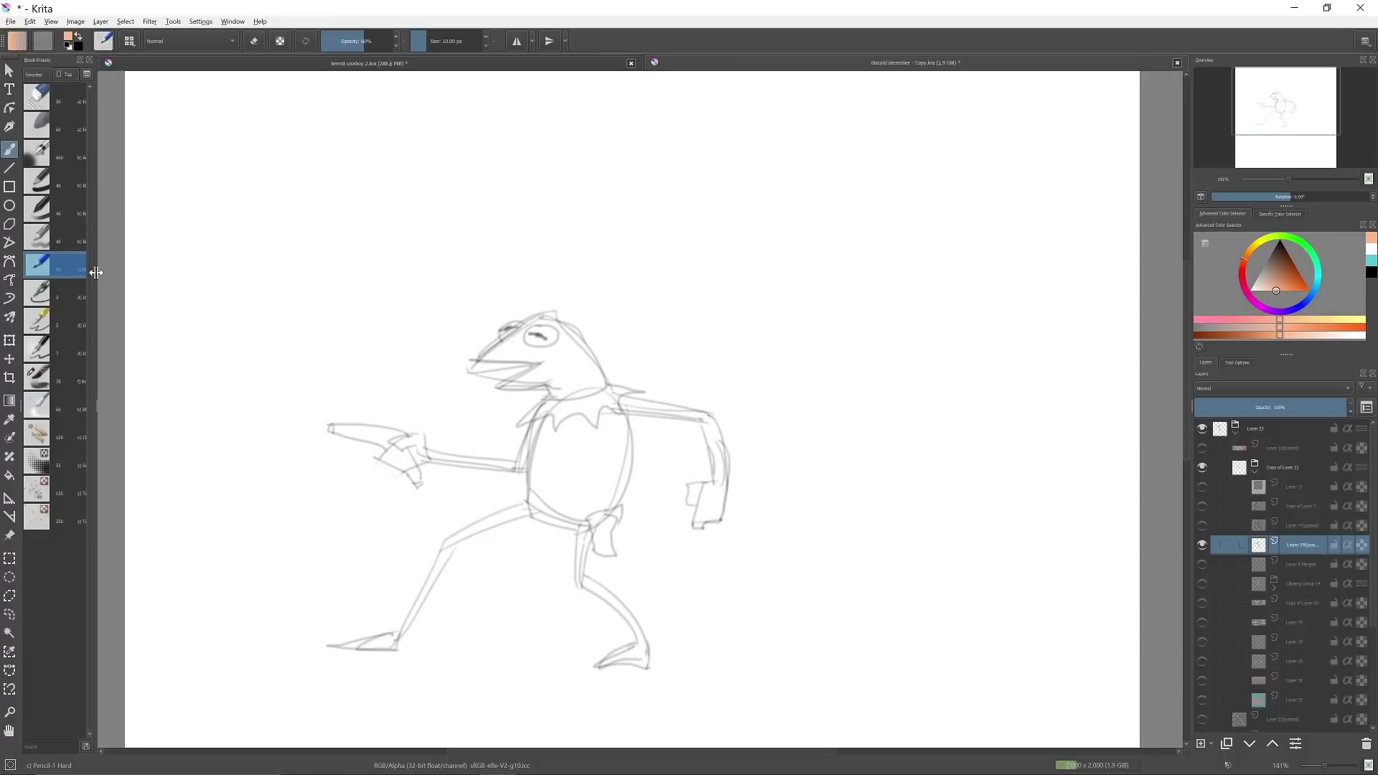
Step: Widen the brush presets docker and lower the rough sketch layer's opacity to 30%
{"action": "mouse_move", "coordinate": [95, 273]}
{"action": "left_mouse_down"}
{"action": "mouse_move", "coordinate": [286, 273]}
{"action": "mouse_move", "coordinate": [227, 273]}
{"action": "left_mouse_up"}
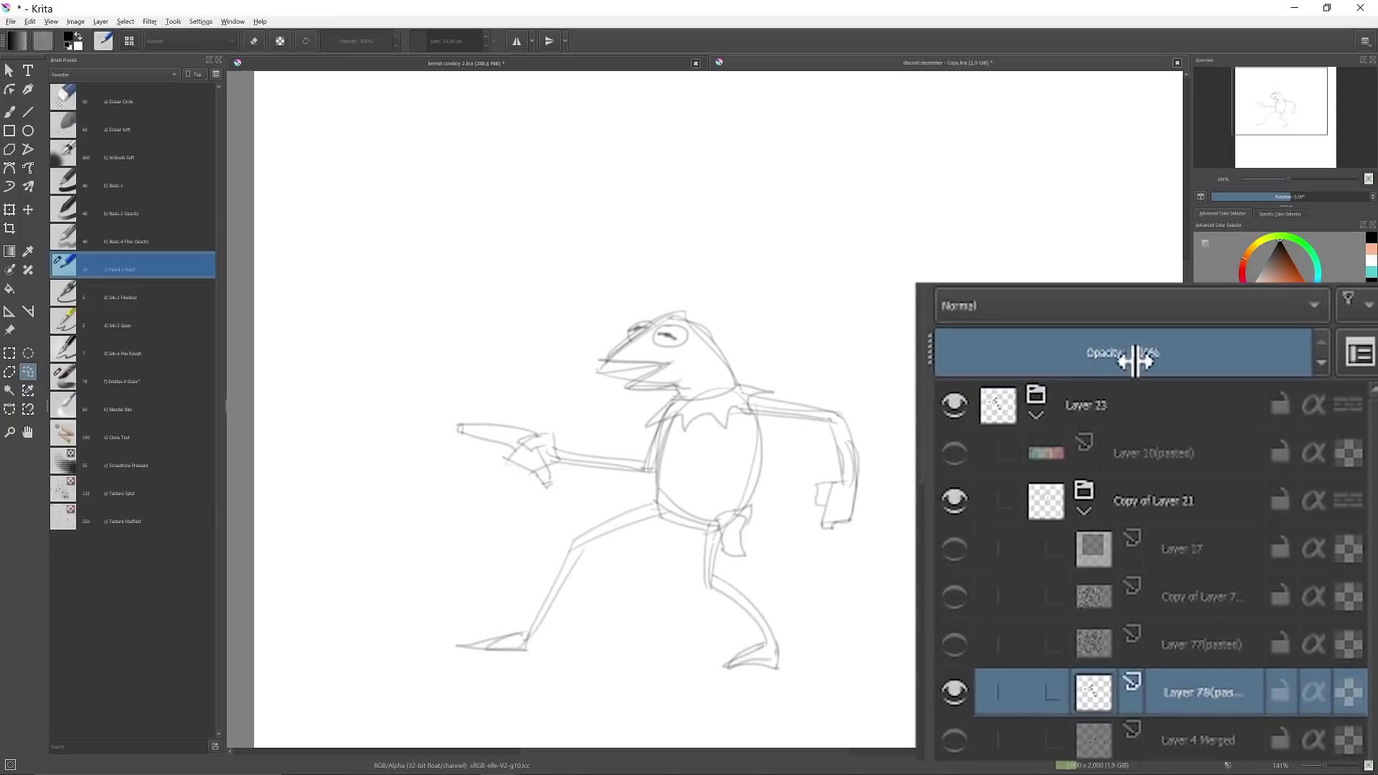
{"action": "mouse_move", "coordinate": [1135, 361]}
{"action": "left_mouse_down"}
{"action": "mouse_move", "coordinate": [1000, 365]}
{"action": "mouse_move", "coordinate": [1065, 360]}
{"action": "mouse_move", "coordinate": [1049, 359]}
{"action": "mouse_move", "coordinate": [1185, 397]}
{"action": "left_mouse_up"}
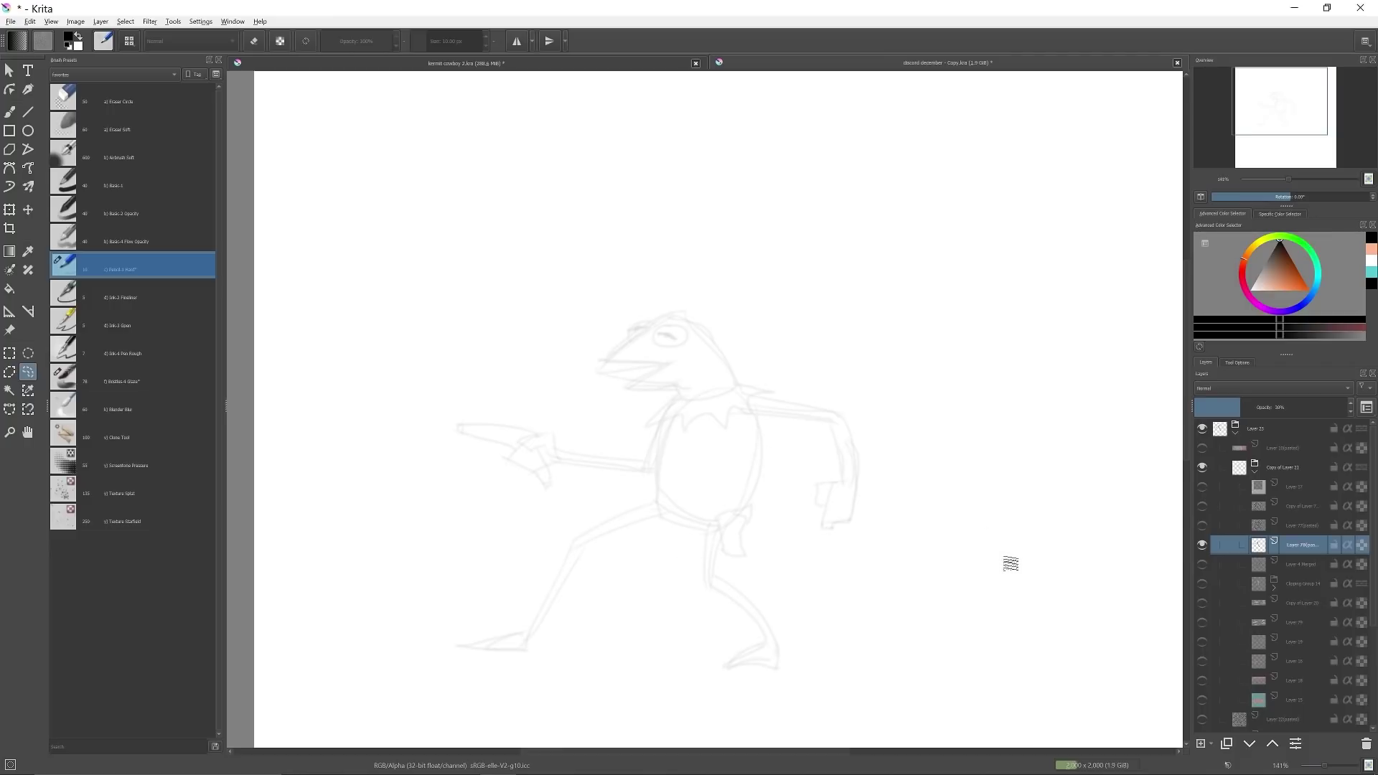
Step: Show the inked line art layer, Layer 4 Merged, beneath the faded sketch
{"action": "left_click", "coordinate": [1203, 564]}
{"action": "left_click", "coordinate": [1203, 564]}
{"action": "left_click", "coordinate": [1203, 564]}
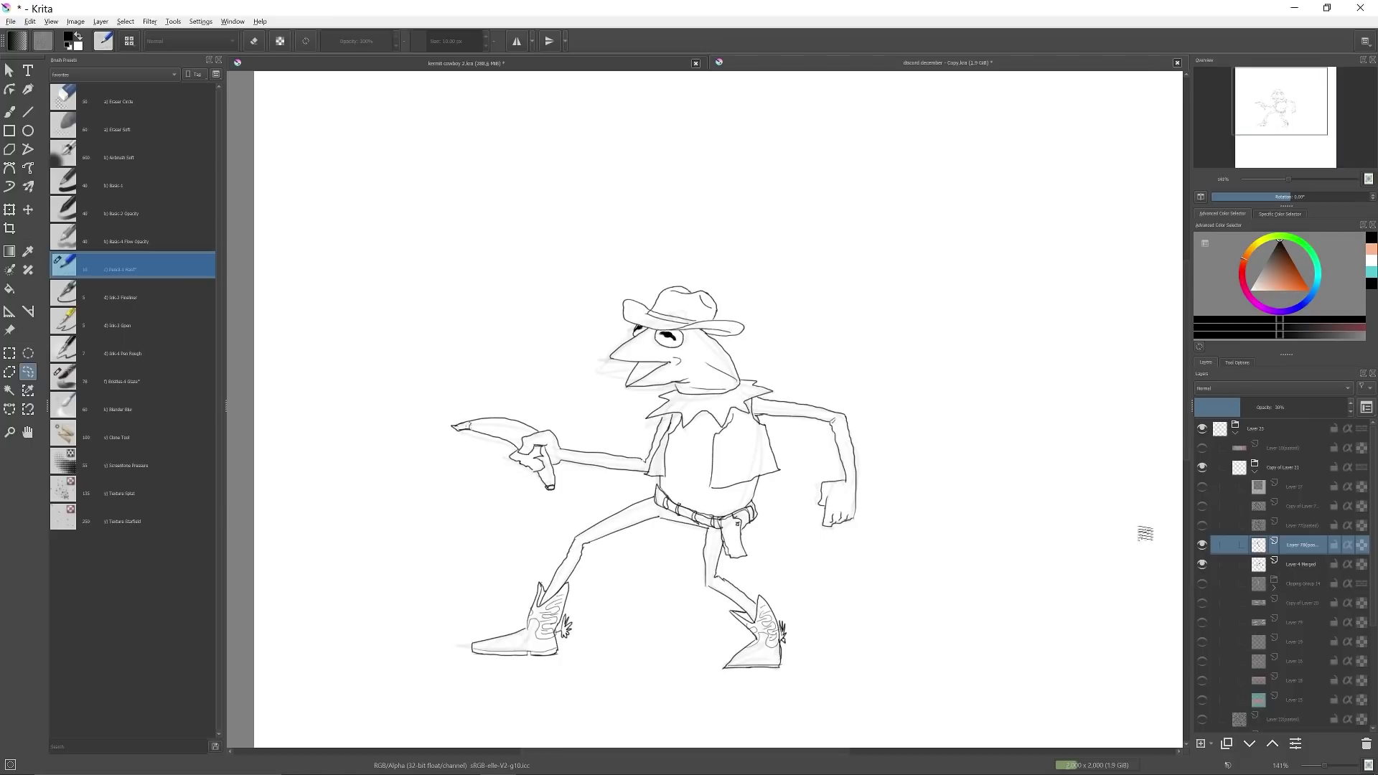
Step: Examine the inked lines against the faded sketch from the hat and head down to the boots
{"action": "key", "text": "plus"}
{"action": "key", "text": "plus"}
{"action": "key", "text": "plus"}
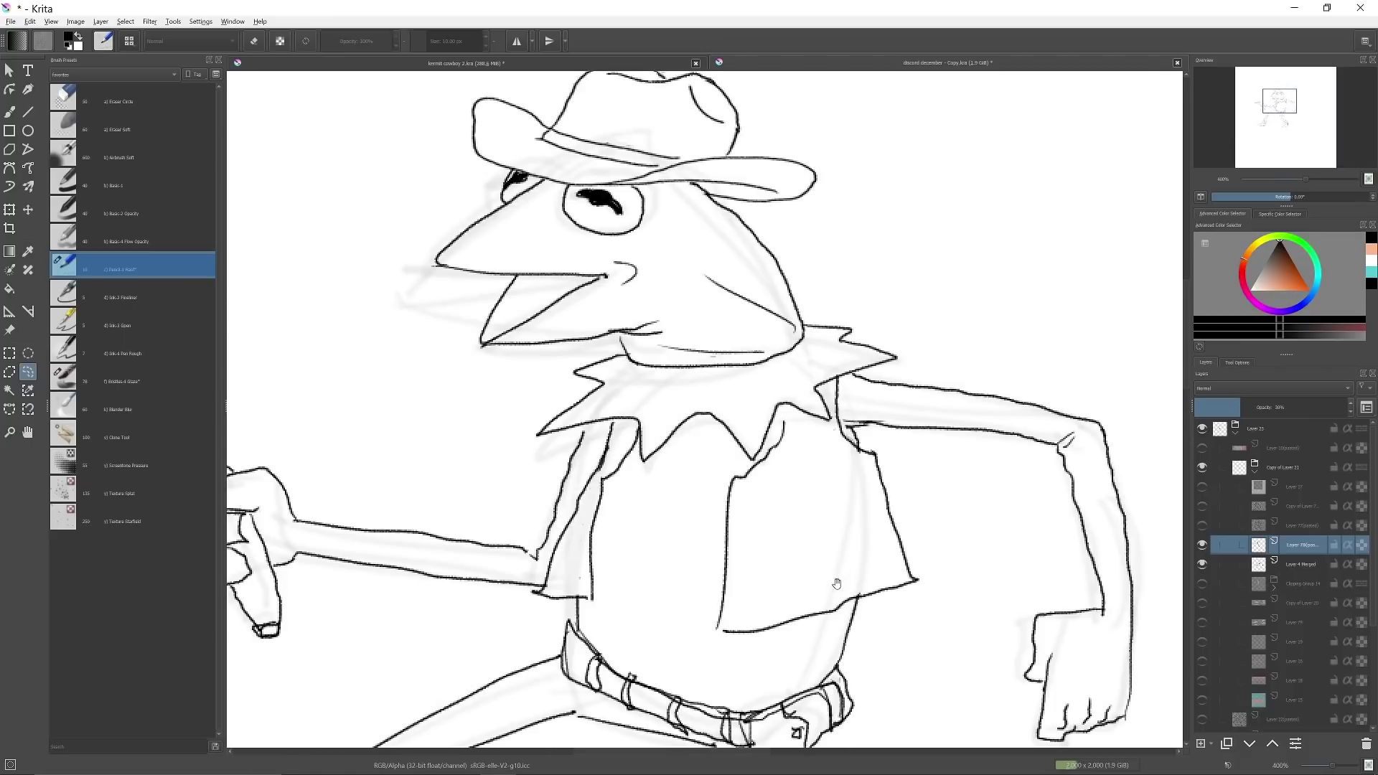
{"action": "scroll", "coordinate": [837, 572], "scroll_direction": "down", "scroll_amount": 5}
{"action": "scroll", "coordinate": [865, 493], "scroll_direction": "down", "scroll_amount": 2}
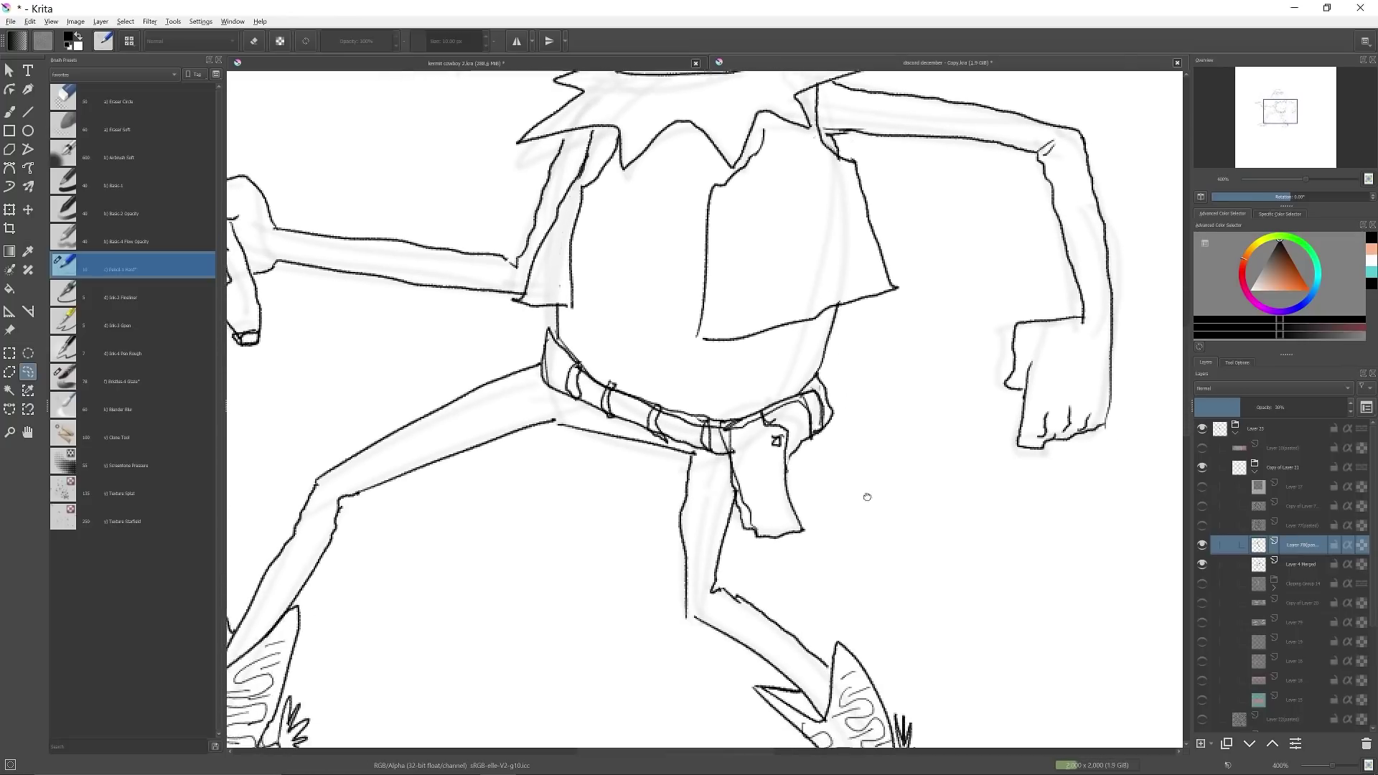
{"action": "scroll", "coordinate": [838, 450], "scroll_direction": "down", "scroll_amount": 3}
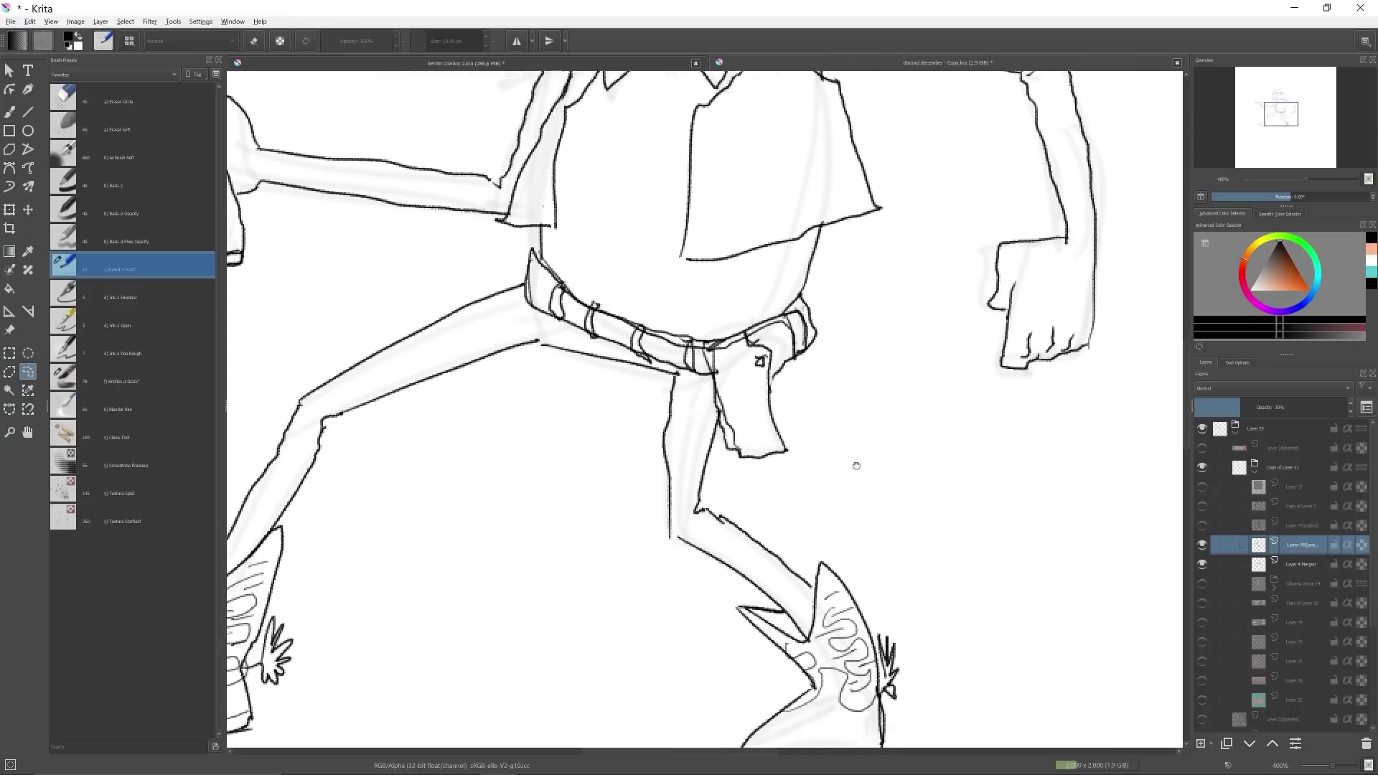
{"action": "scroll", "coordinate": [794, 409], "scroll_direction": "up", "scroll_amount": 1}
{"action": "scroll", "coordinate": [803, 448], "scroll_direction": "up", "scroll_amount": 5}
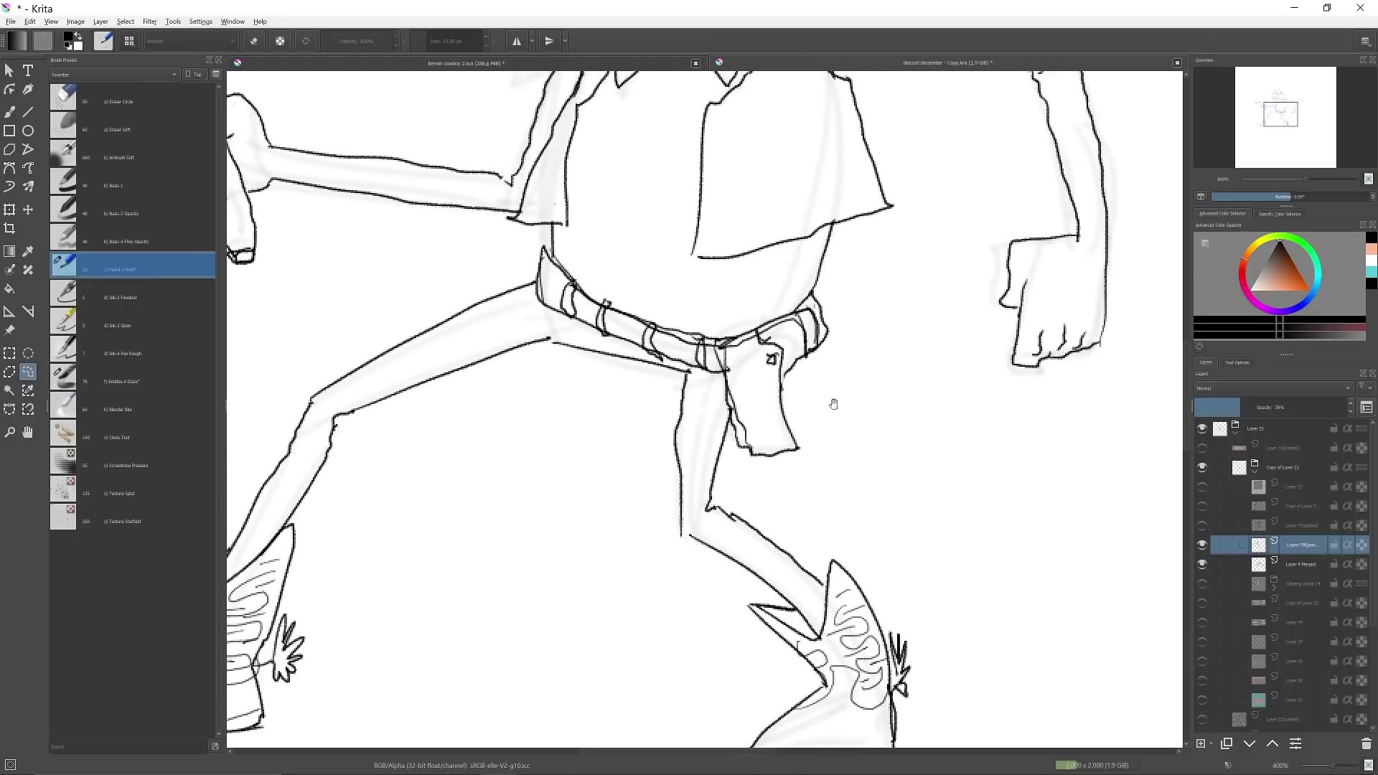
{"action": "scroll", "coordinate": [867, 478], "scroll_direction": "up", "scroll_amount": 3}
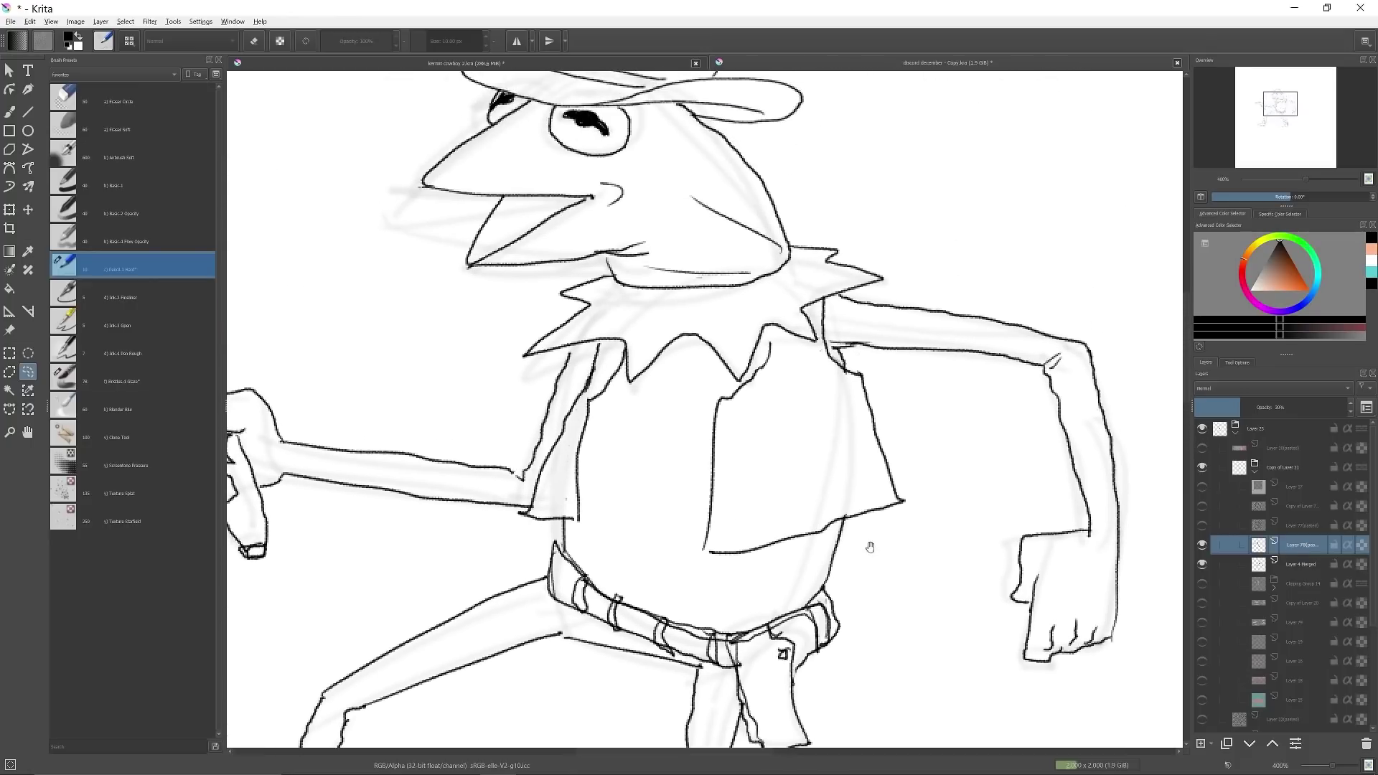
{"action": "scroll", "coordinate": [817, 408], "scroll_direction": "down", "scroll_amount": 2}
{"action": "left_click_drag", "start_coordinate": [818, 408], "coordinate": [799, 335]}
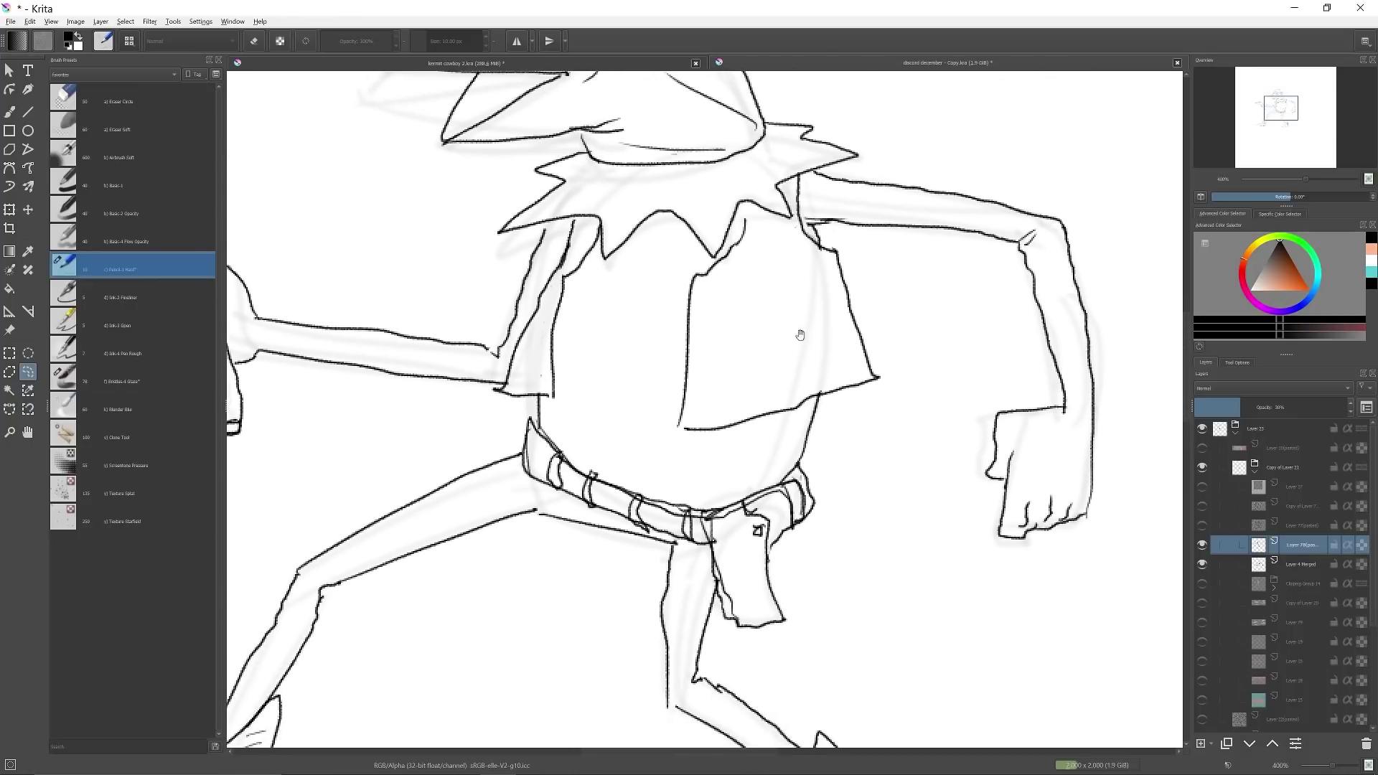
Step: Hide the line art layer to view the bare sketch around the torso, and show it again for comparison
{"action": "left_click", "coordinate": [1201, 564]}
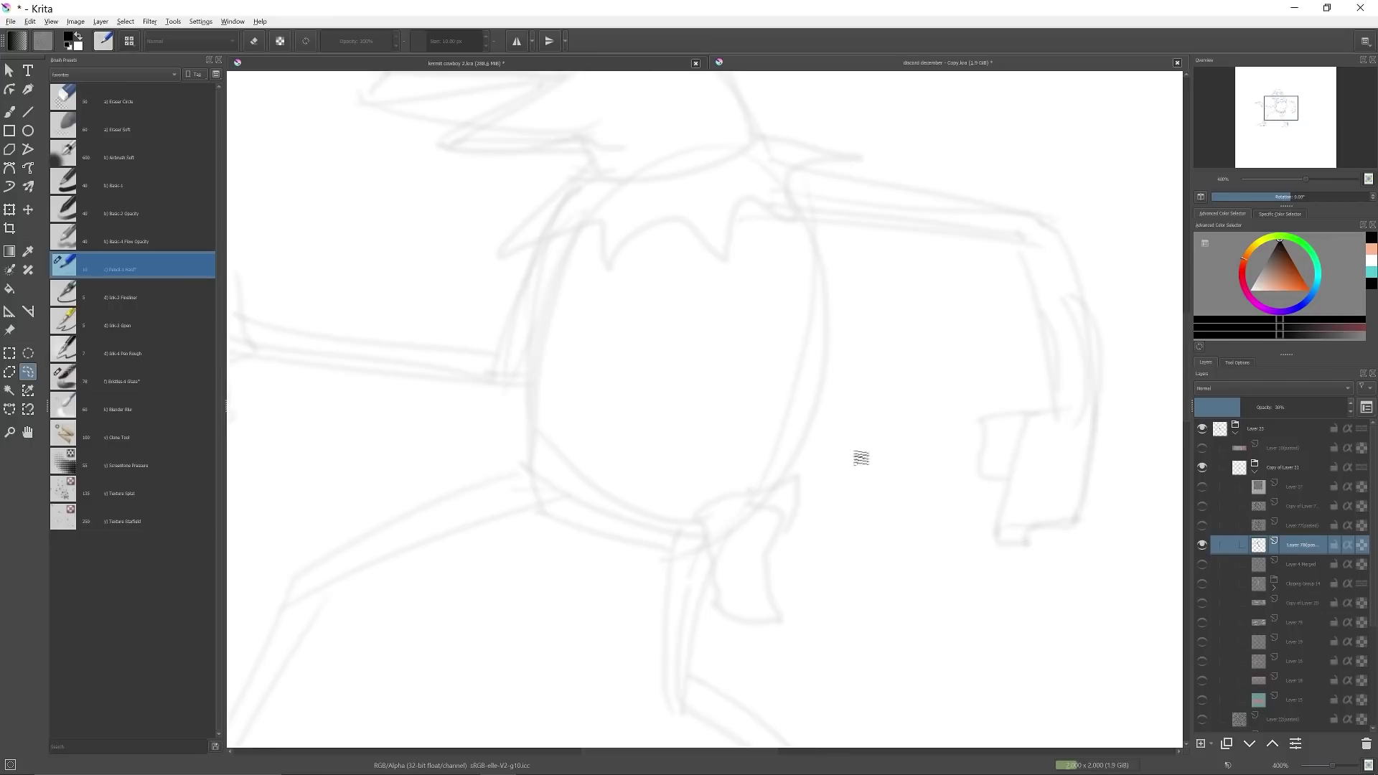
{"action": "mouse_move", "coordinate": [791, 311]}
{"action": "left_mouse_down"}
{"action": "mouse_move", "coordinate": [778, 357]}
{"action": "mouse_move", "coordinate": [809, 541]}
{"action": "mouse_move", "coordinate": [807, 394]}
{"action": "left_mouse_up"}
{"action": "key", "text": "b"}
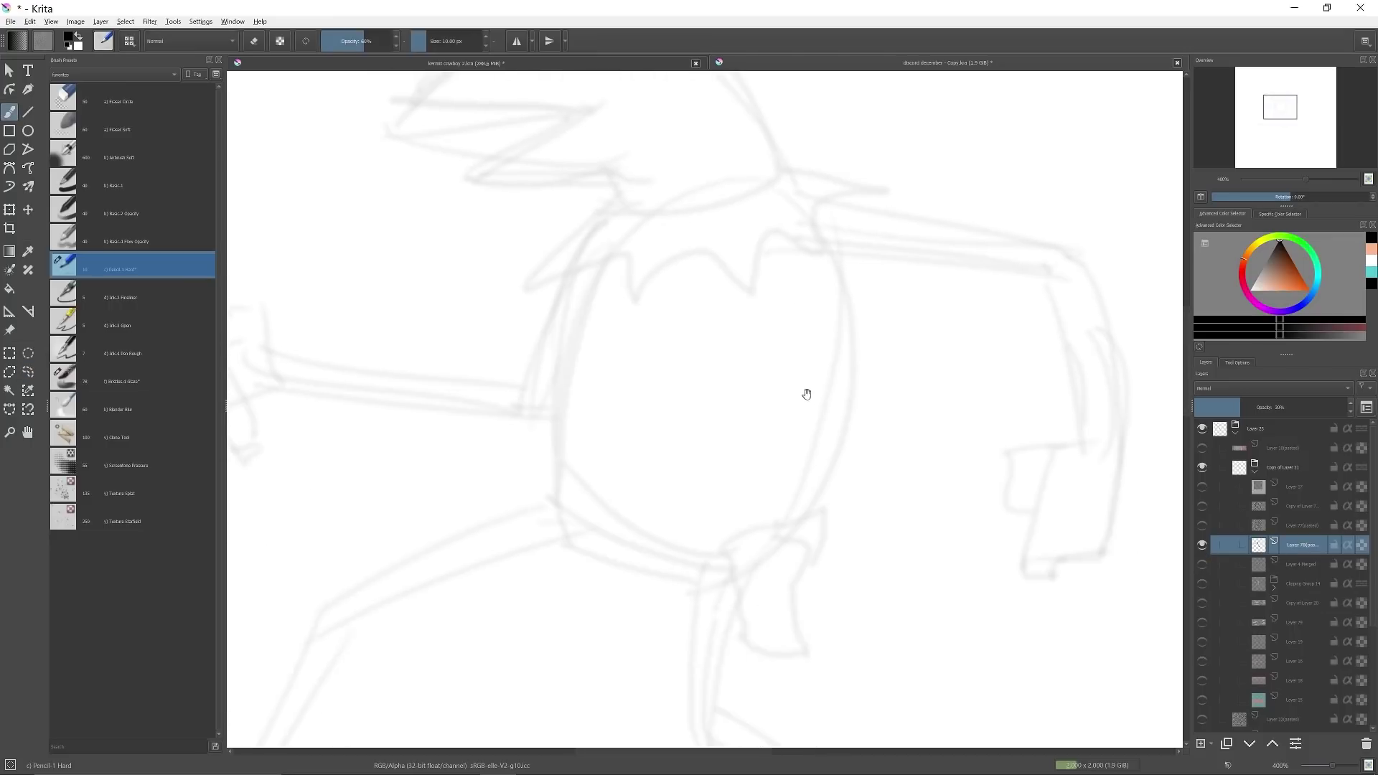
{"action": "left_click", "coordinate": [1199, 563]}
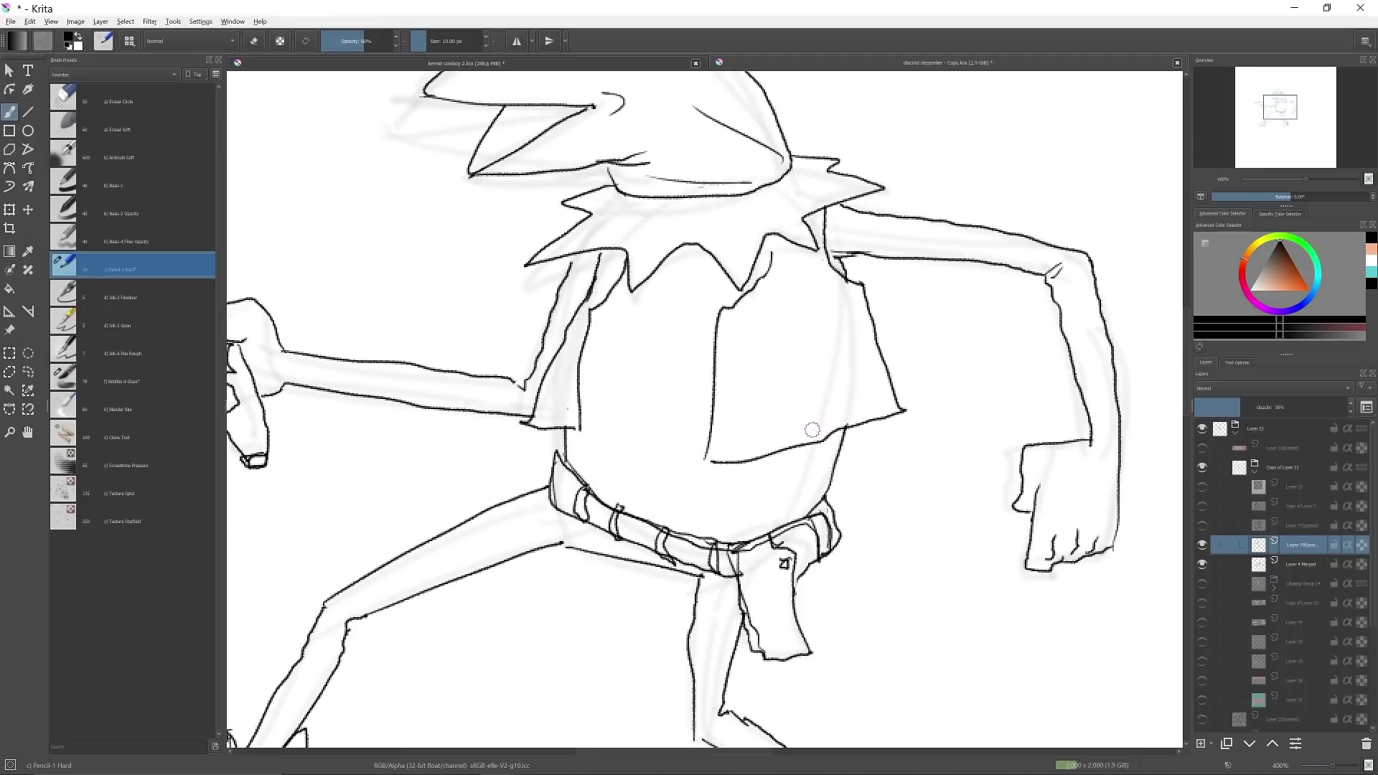
Step: Inspect the line art of the hat, face, collar, arms, belt and boots, and the figure as a whole
{"action": "left_click_drag", "start_coordinate": [785, 404], "coordinate": [814, 507]}
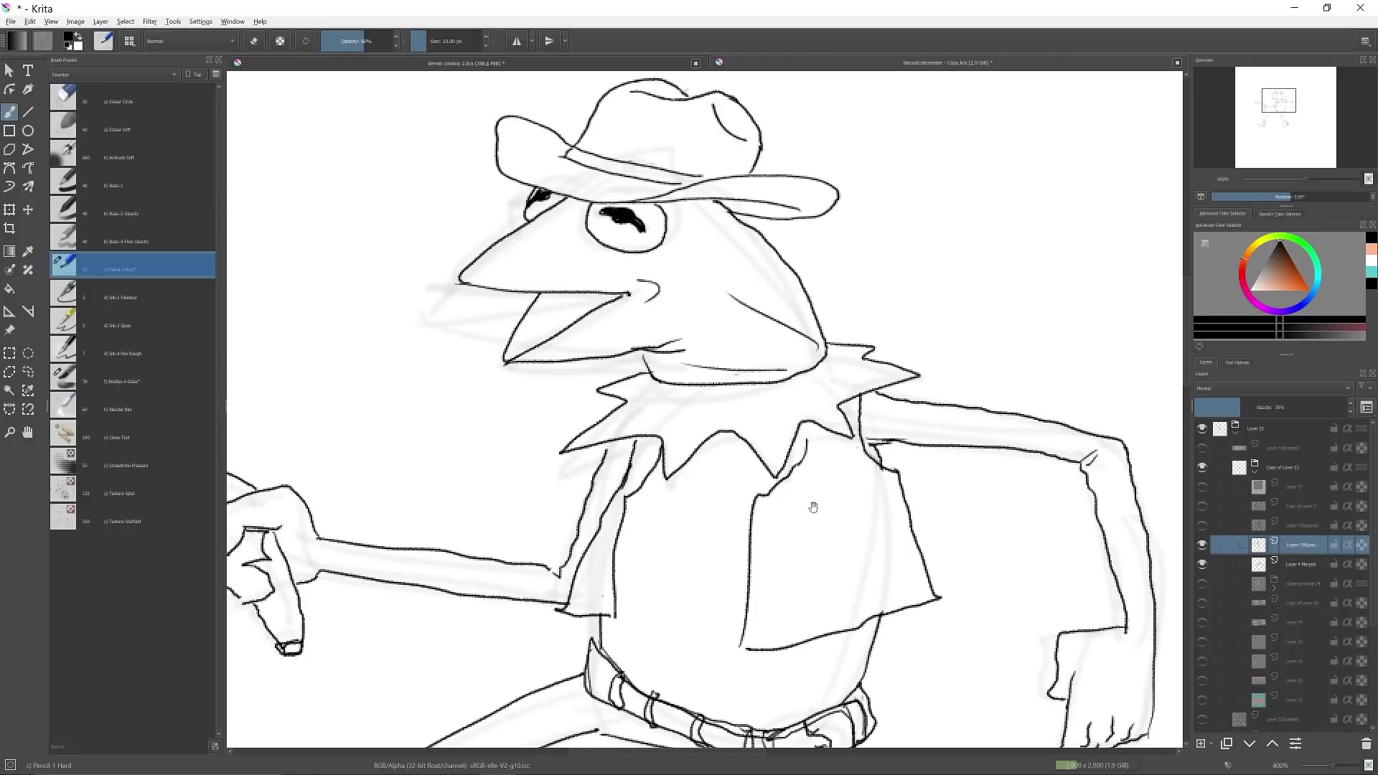
{"action": "scroll", "coordinate": [813, 505], "scroll_direction": "down", "scroll_amount": 8}
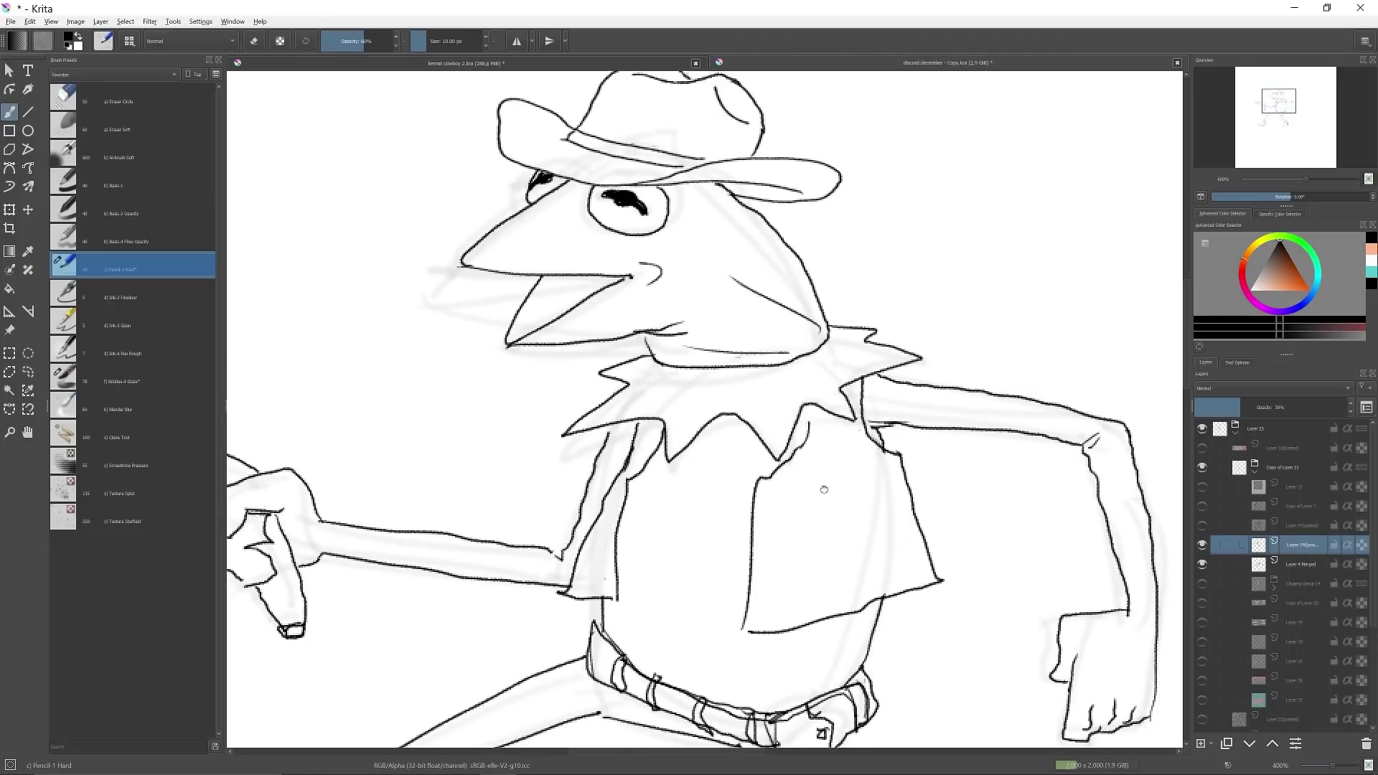
{"action": "scroll", "coordinate": [702, 403], "scroll_direction": "down", "scroll_amount": 1}
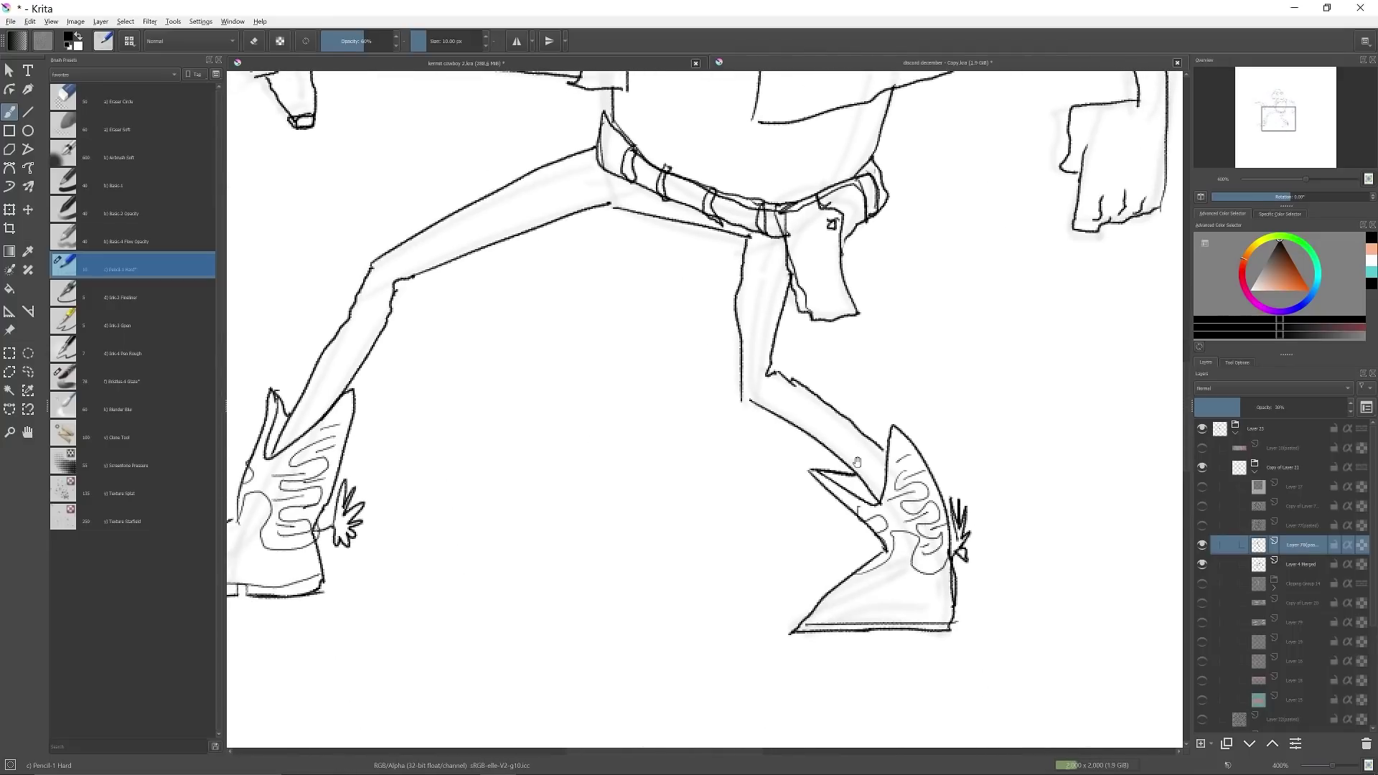
{"action": "scroll", "coordinate": [705, 428], "scroll_direction": "up", "scroll_amount": 3}
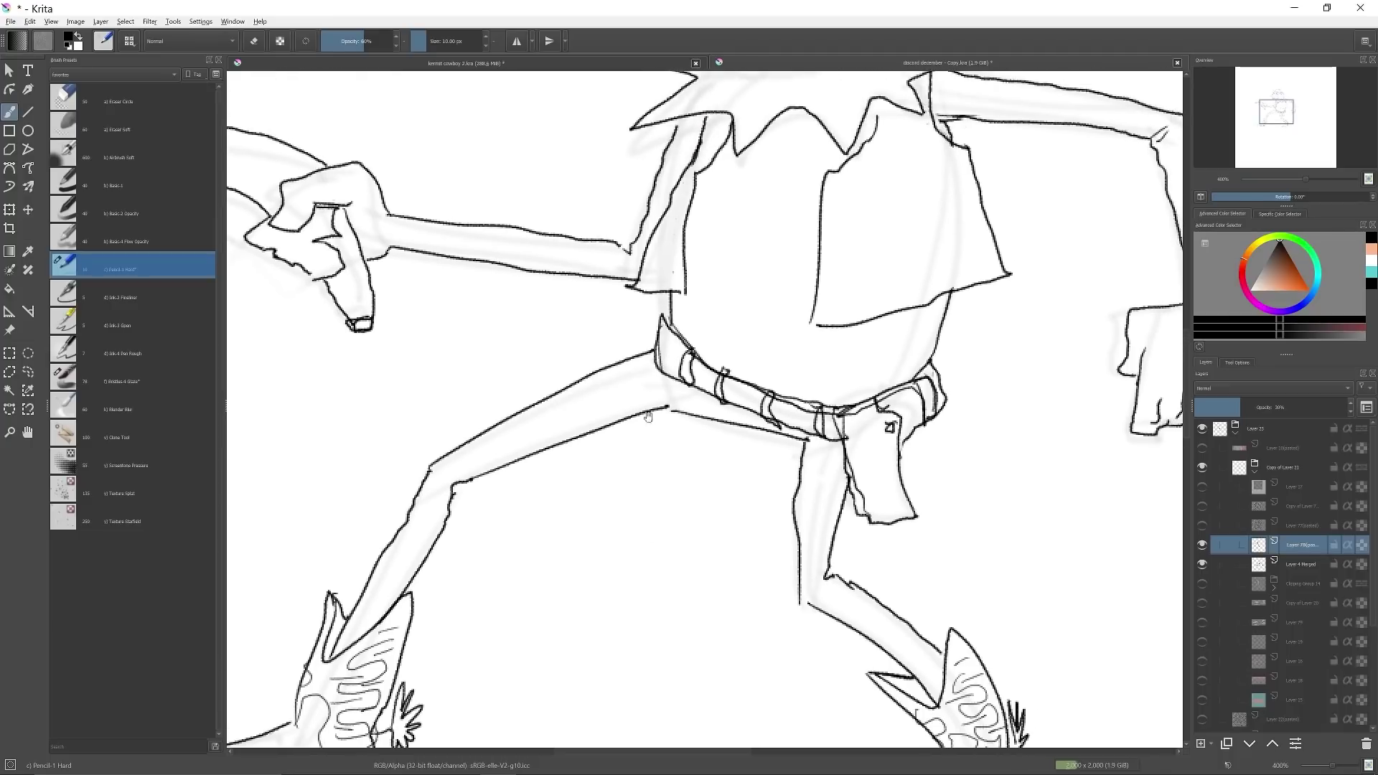
{"action": "scroll", "coordinate": [667, 502], "scroll_direction": "up", "scroll_amount": 3}
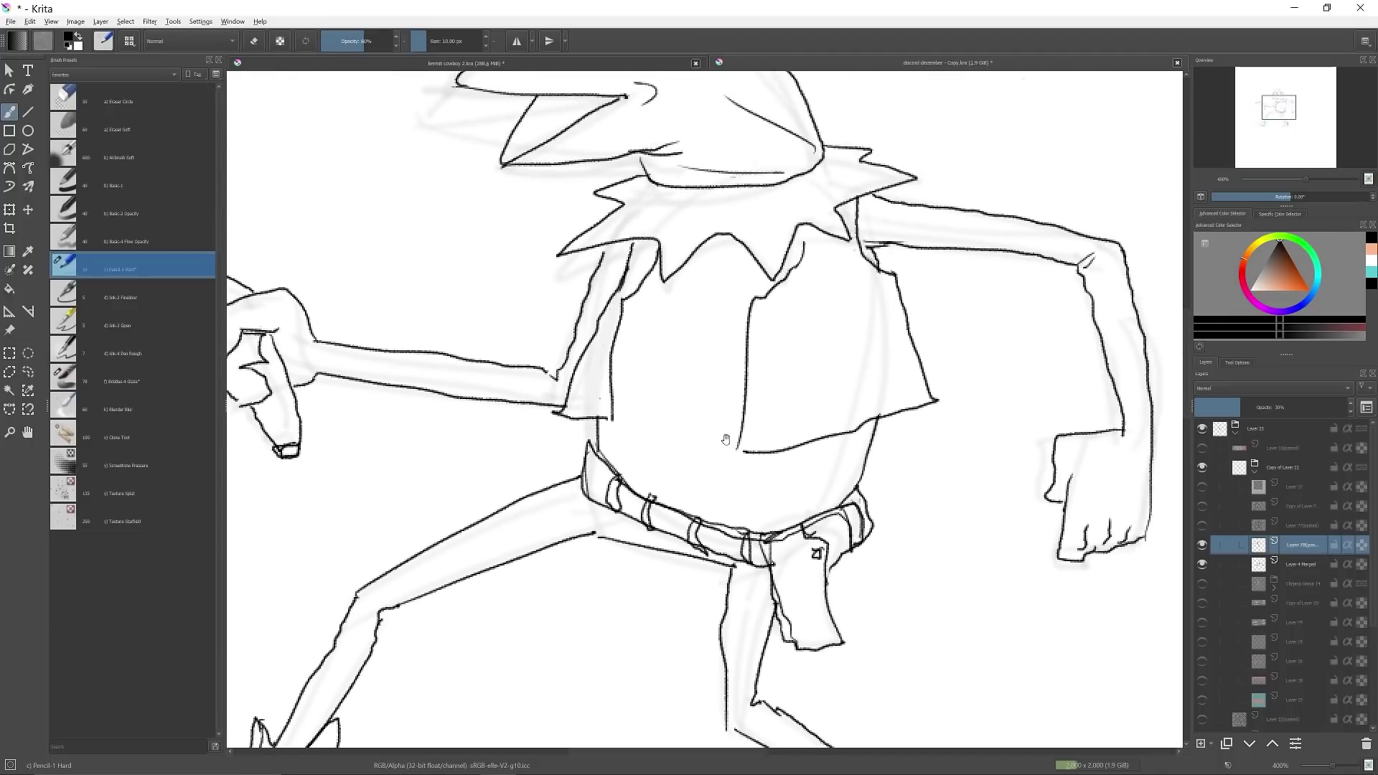
{"action": "scroll", "coordinate": [725, 439], "scroll_direction": "down", "scroll_amount": 5}
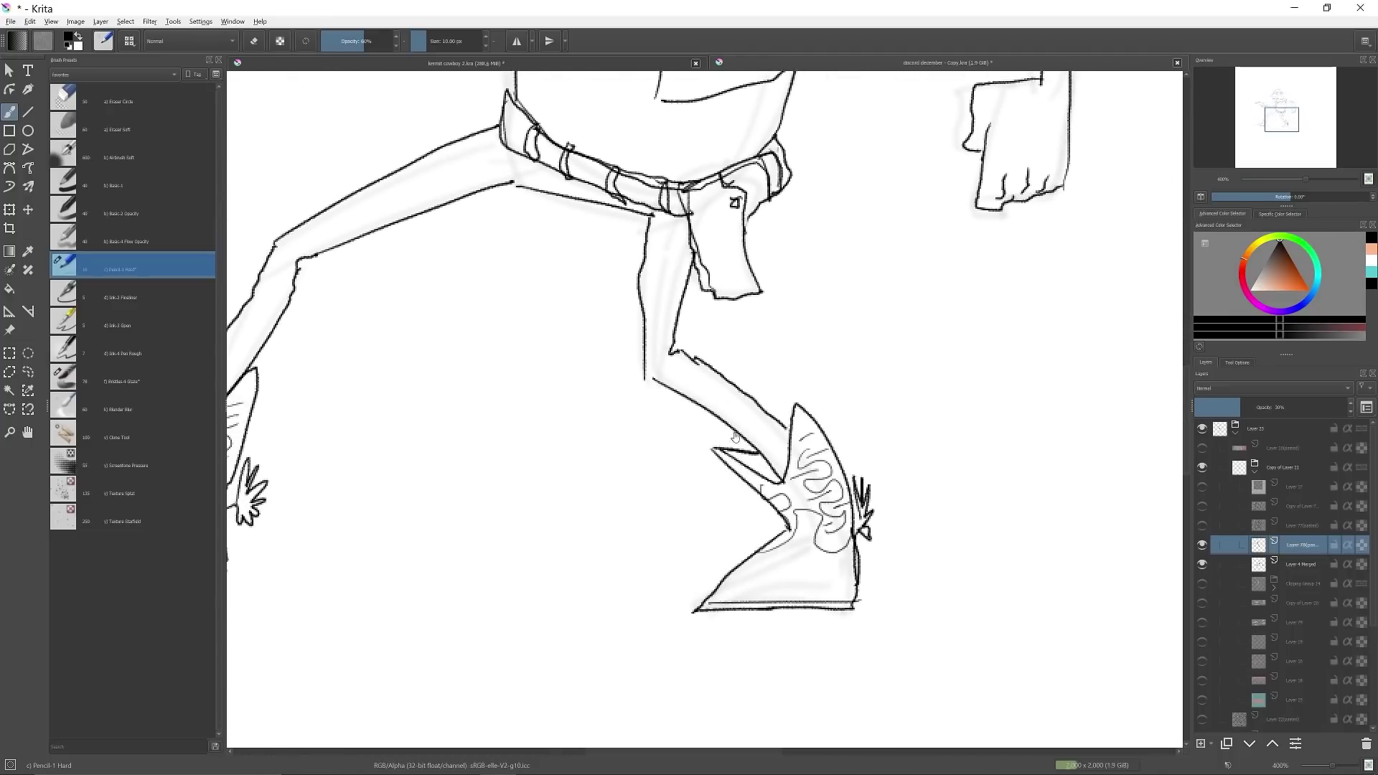
{"action": "scroll", "coordinate": [735, 436], "scroll_direction": "up", "scroll_amount": 8}
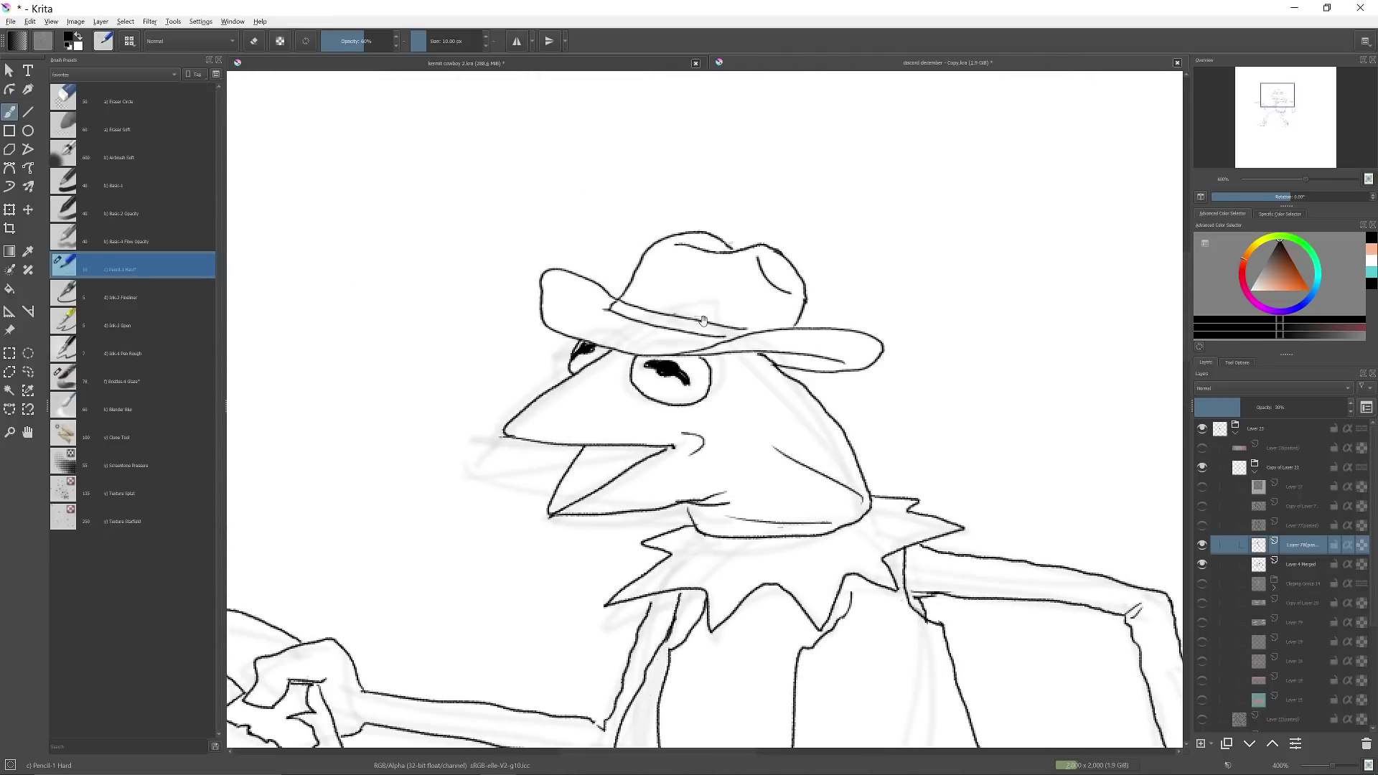
{"action": "scroll", "coordinate": [689, 358], "scroll_direction": "down", "scroll_amount": 6}
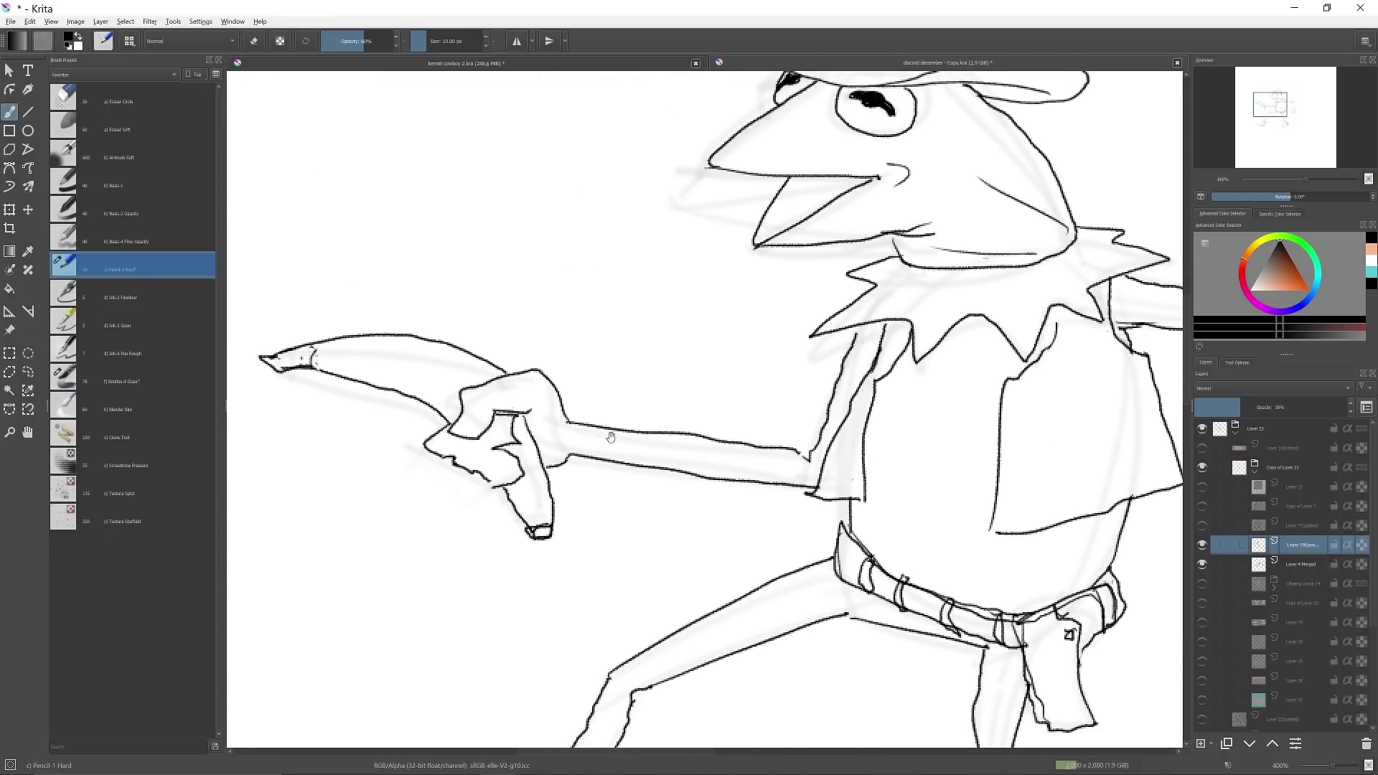
{"action": "scroll", "coordinate": [611, 437], "scroll_direction": "right", "scroll_amount": 5}
{"action": "scroll", "coordinate": [611, 437], "scroll_direction": "down", "scroll_amount": 2}
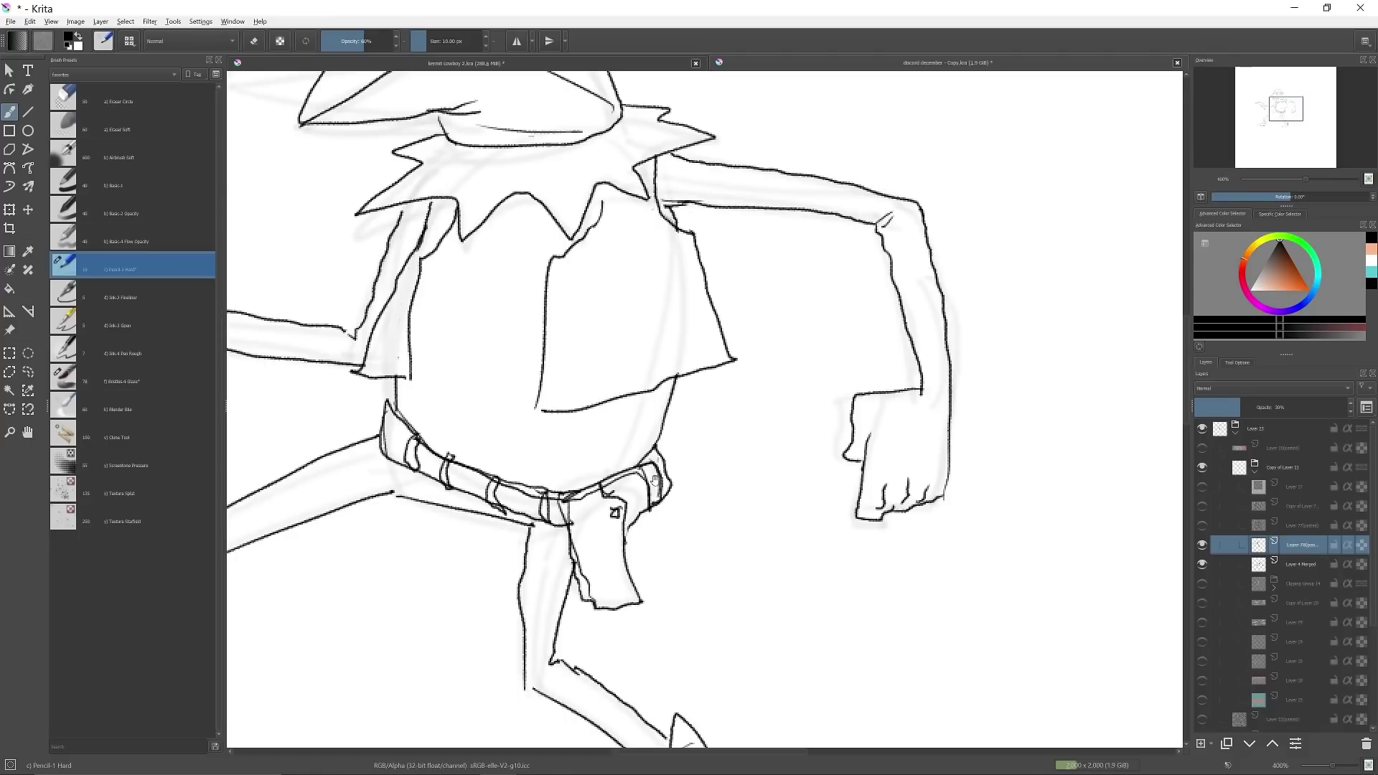
{"action": "left_click_drag", "start_coordinate": [660, 370], "coordinate": [734, 414]}
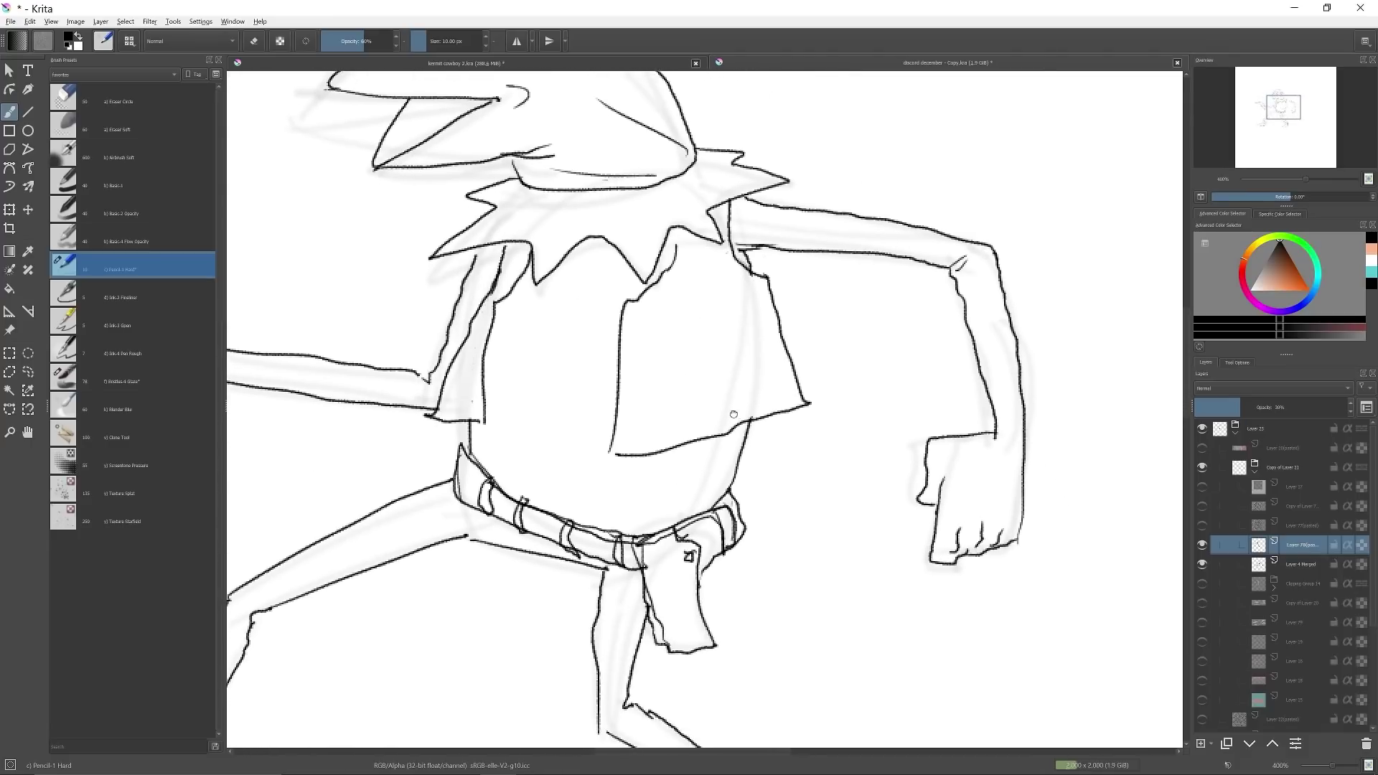
{"action": "left_click_drag", "start_coordinate": [581, 367], "coordinate": [713, 453]}
{"action": "left_click_drag", "start_coordinate": [794, 469], "coordinate": [733, 448]}
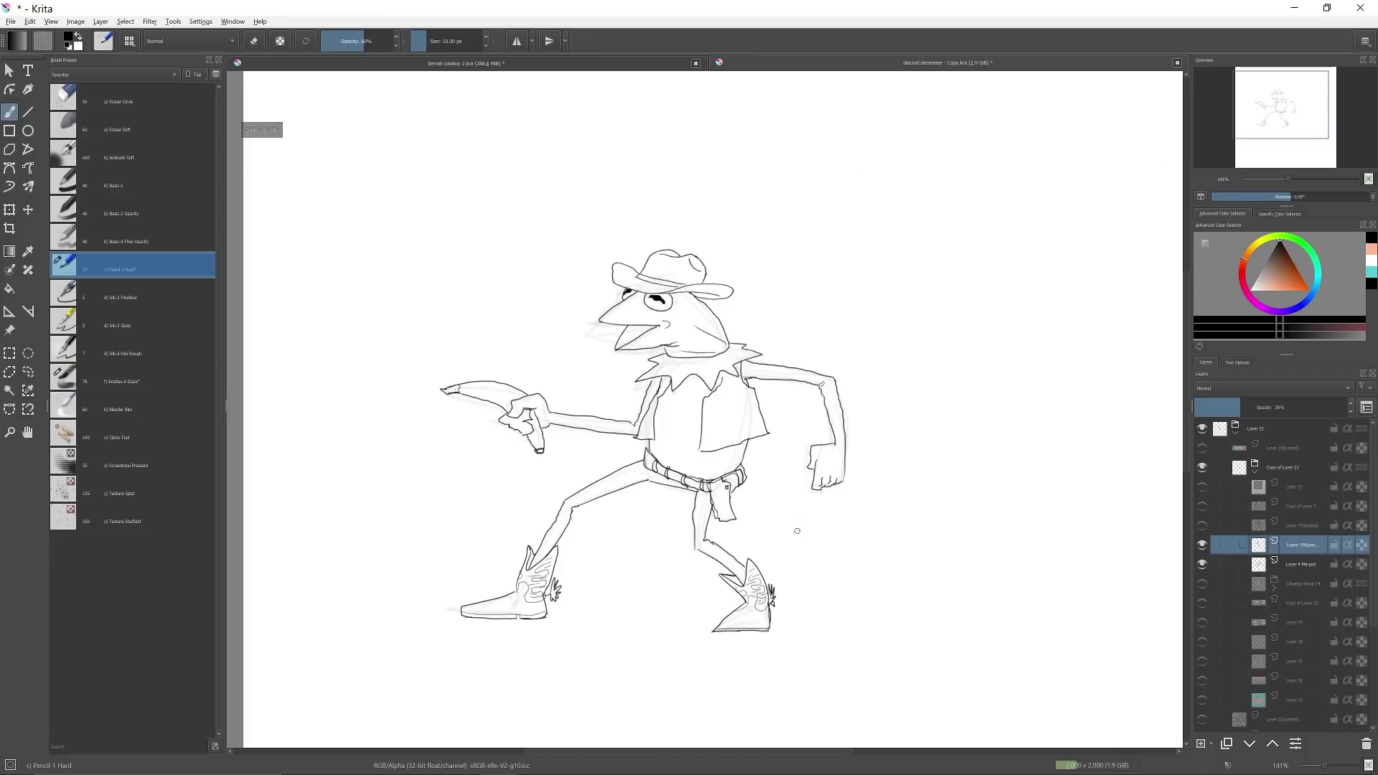
{"action": "scroll", "coordinate": [772, 477], "scroll_direction": "up", "scroll_amount": 2}
{"action": "left_click_drag", "start_coordinate": [772, 477], "coordinate": [786, 486]}
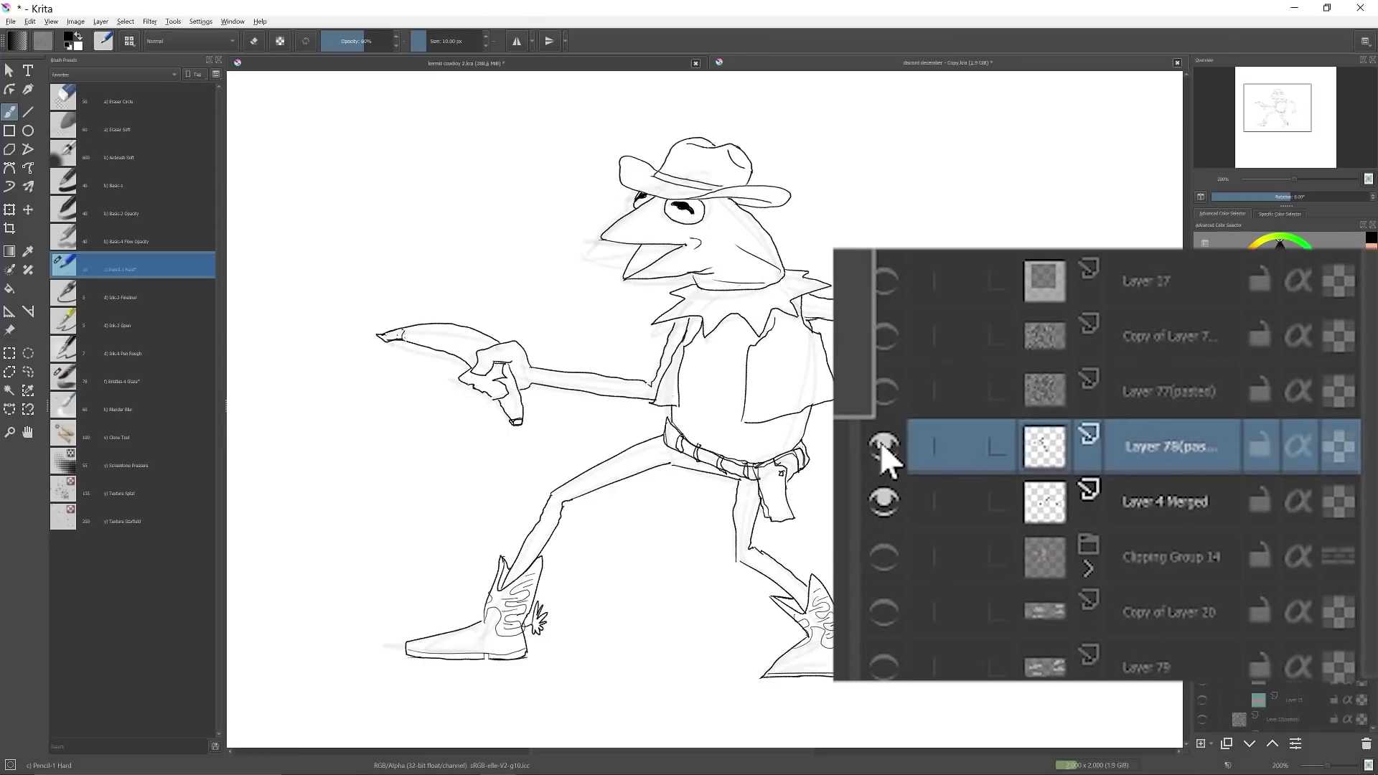
Step: Hide the rough sketch layer and check the finished desert painting in the other open document before returning to the line art
{"action": "left_click", "coordinate": [881, 445]}
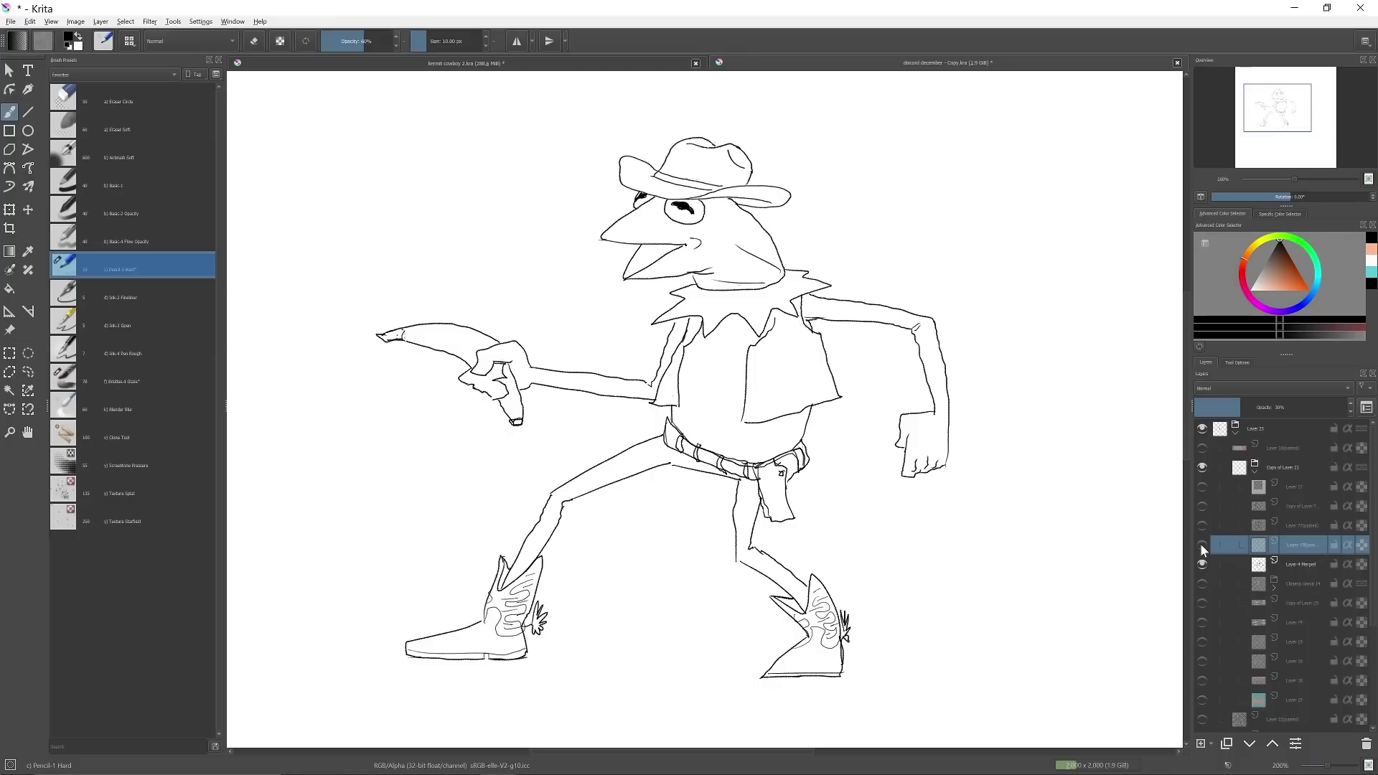
{"action": "left_click", "coordinate": [633, 63]}
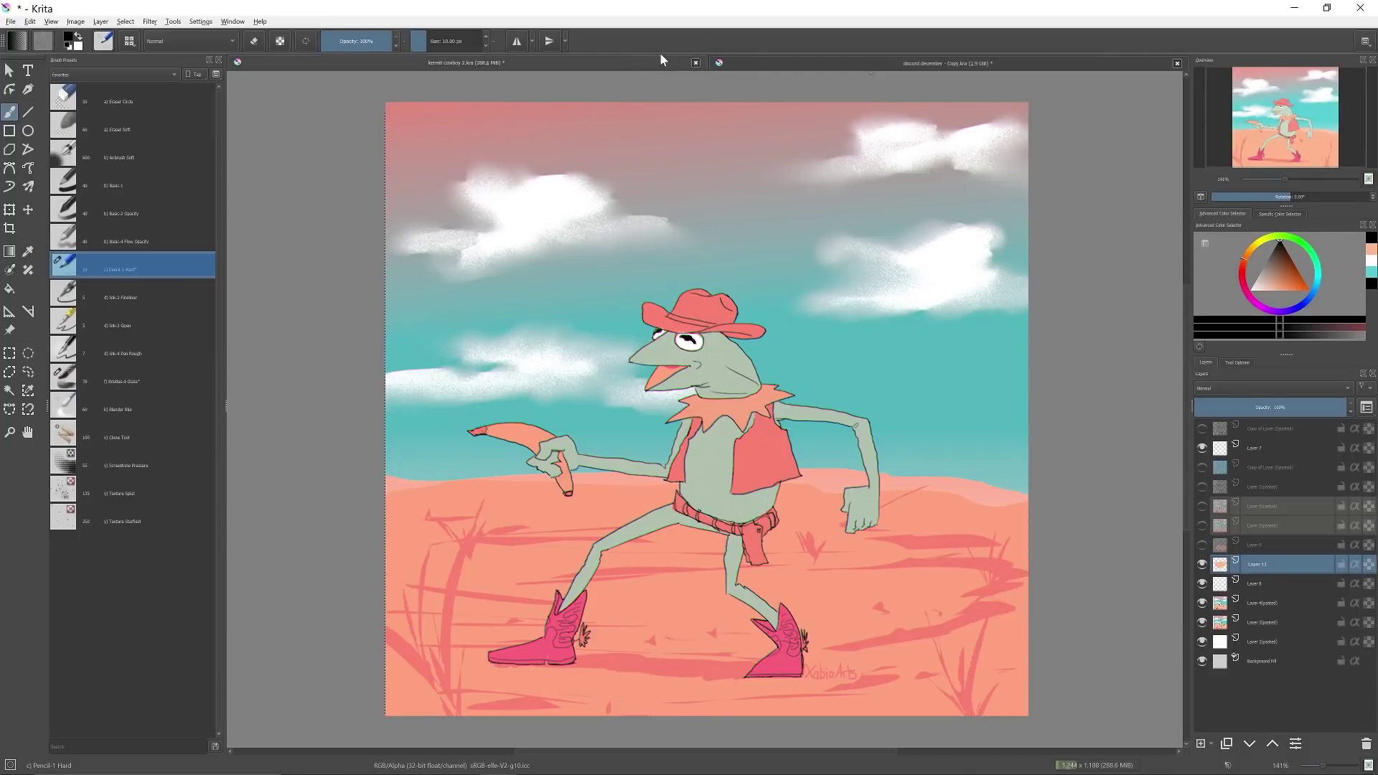
{"action": "left_click", "coordinate": [805, 63]}
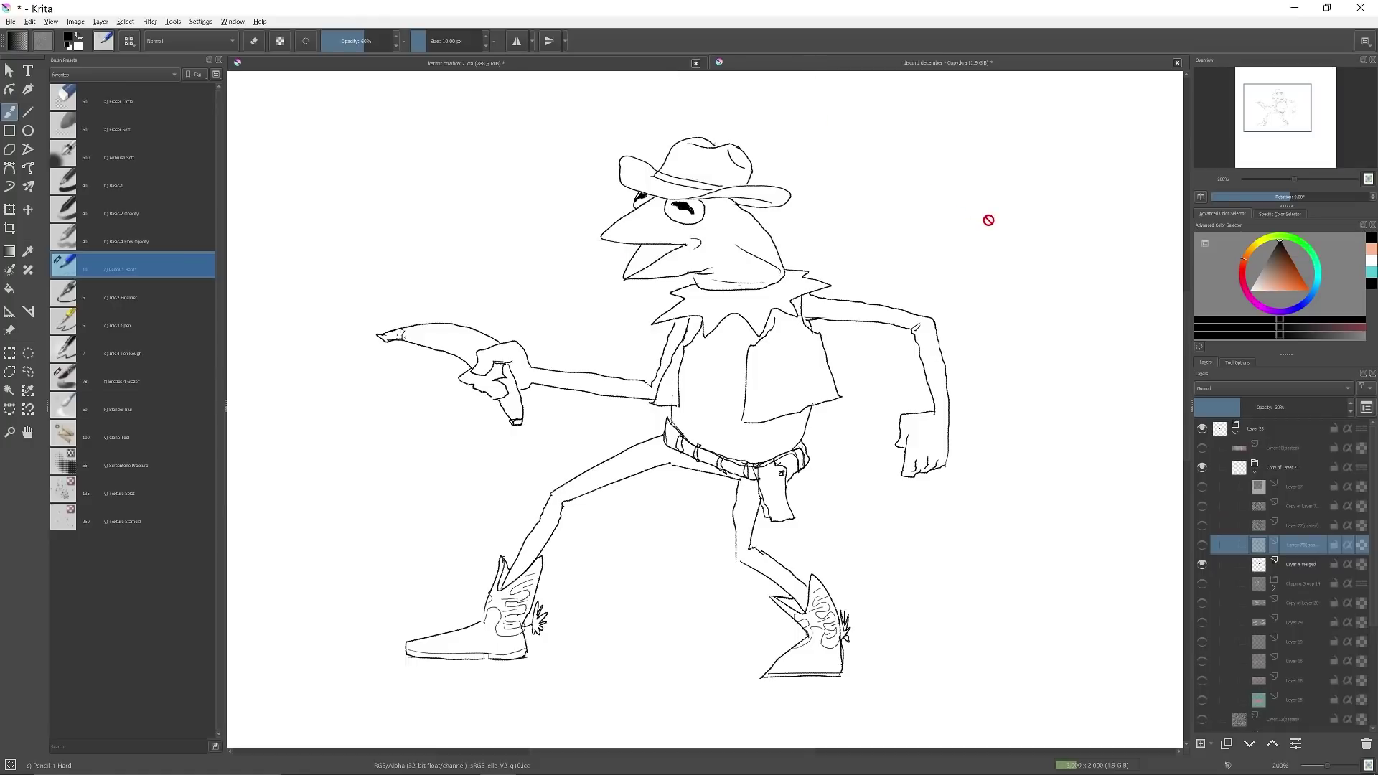
Step: Show the figure's flat colors in Clipping Group 14 beneath the line art
{"action": "left_click", "coordinate": [1203, 583]}
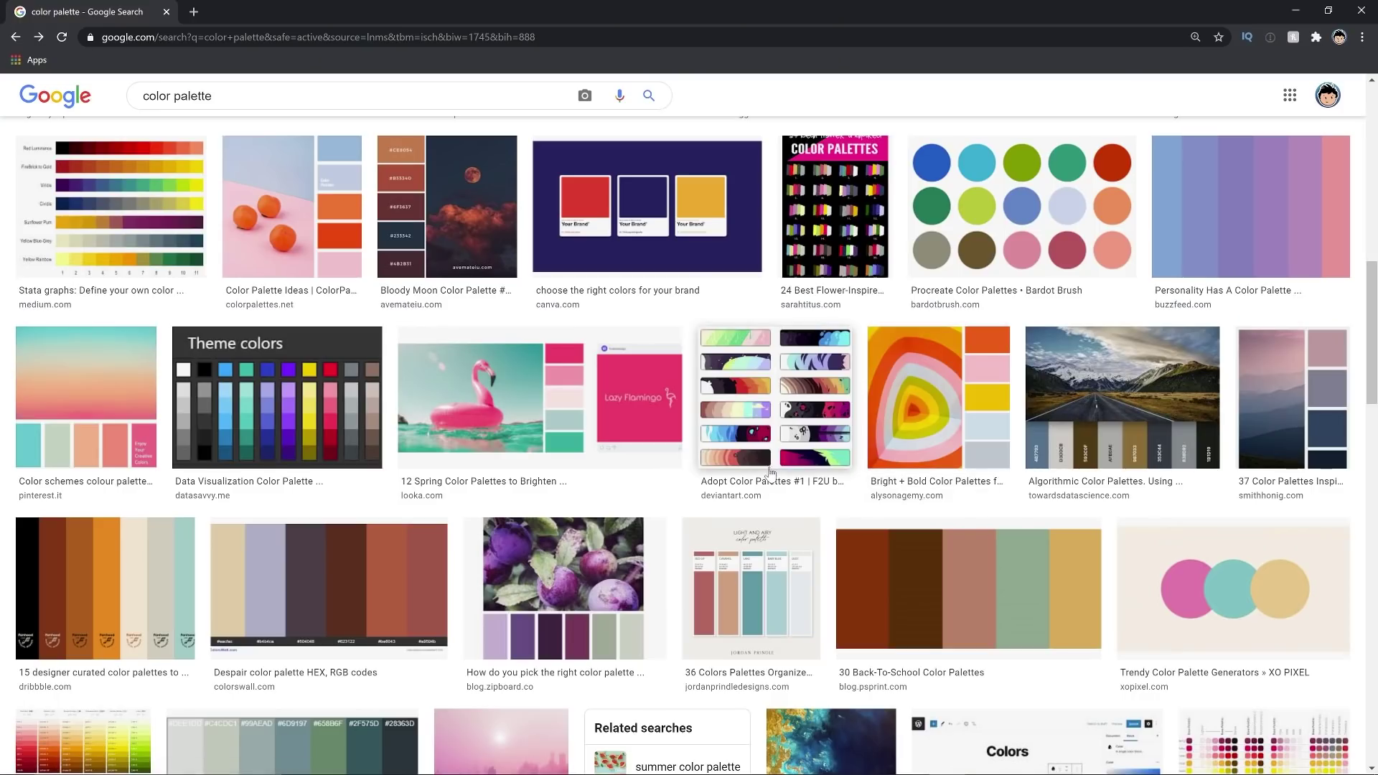
Step: Look through the color palette image results in the browser for the pastel sunset palette, and return to Krita
{"action": "scroll", "coordinate": [539, 406], "scroll_direction": "up", "scroll_amount": 5}
{"action": "scroll", "coordinate": [540, 406], "scroll_direction": "up", "scroll_amount": 8}
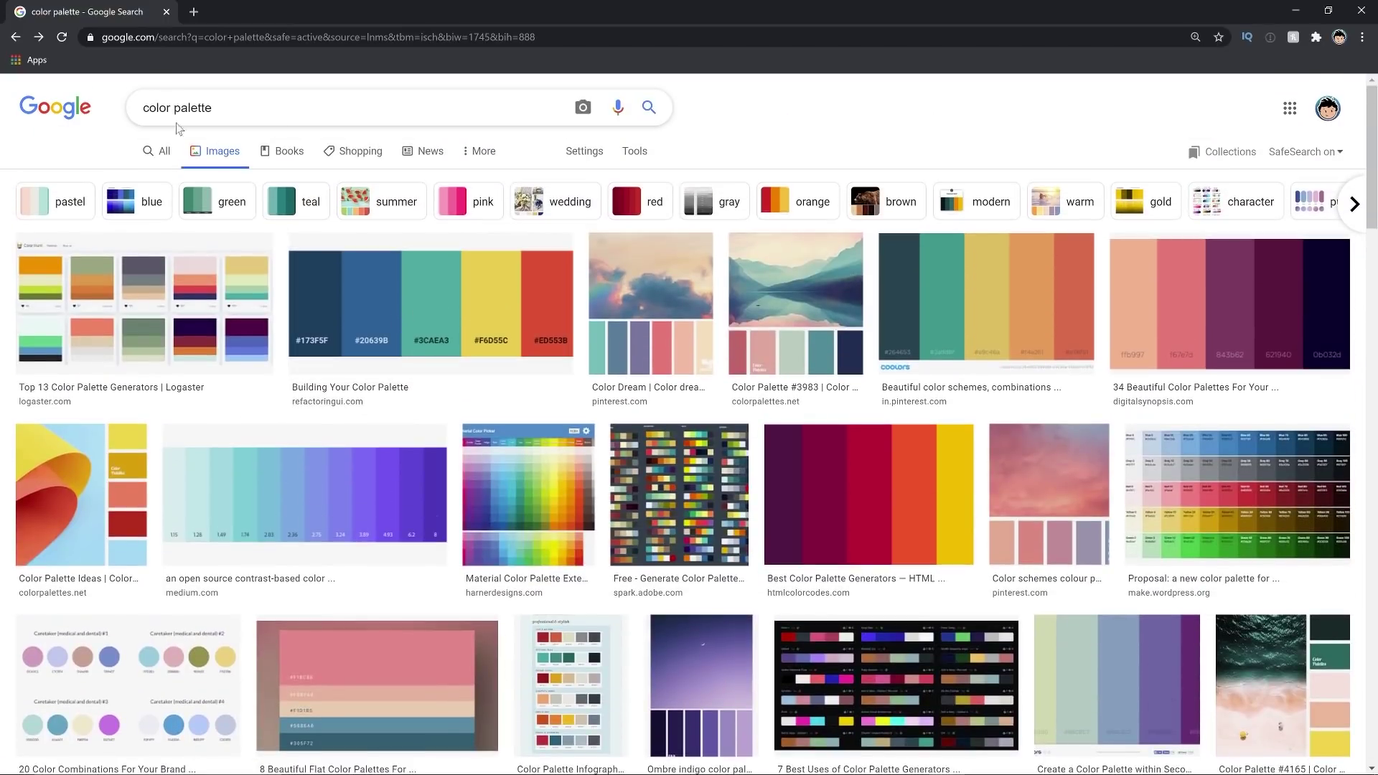
{"action": "scroll", "coordinate": [273, 287], "scroll_direction": "down", "scroll_amount": 7}
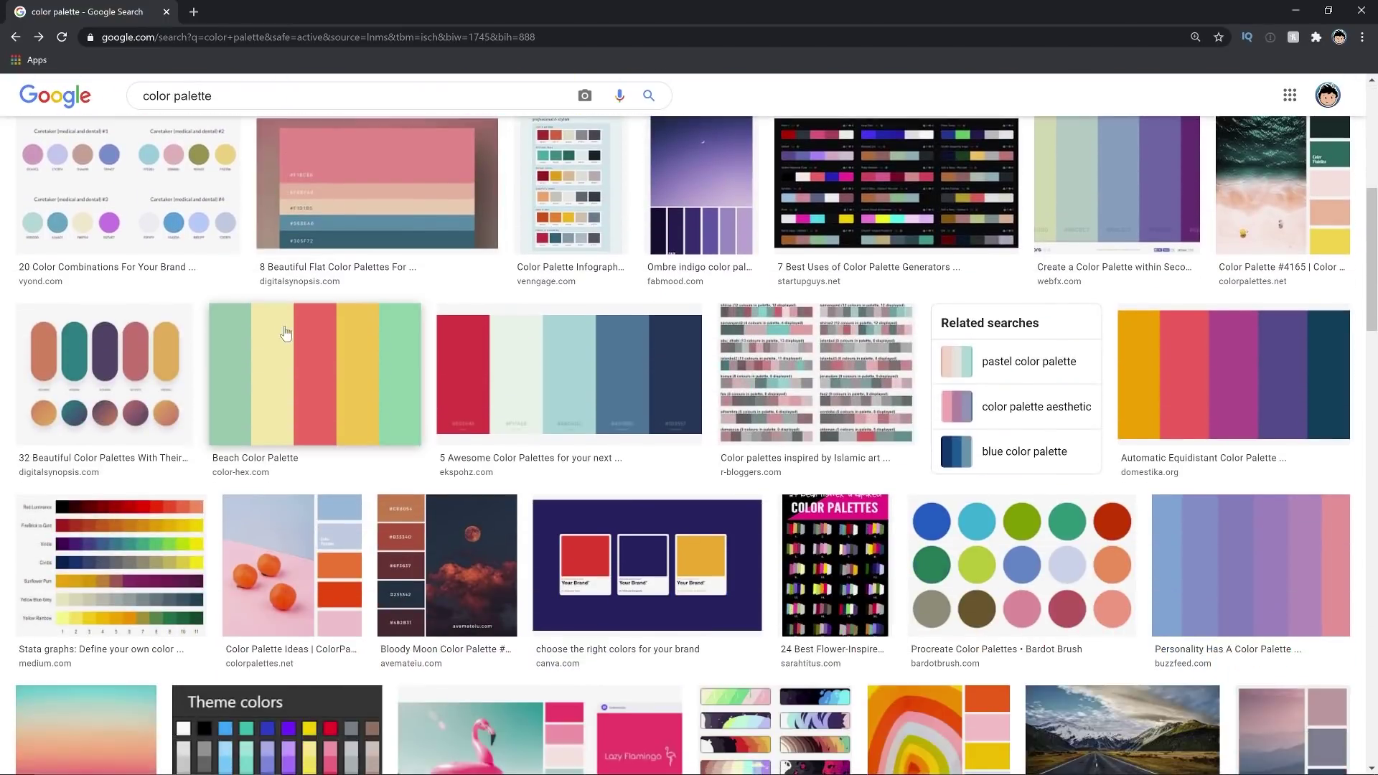
{"action": "scroll", "coordinate": [285, 333], "scroll_direction": "down", "scroll_amount": 5}
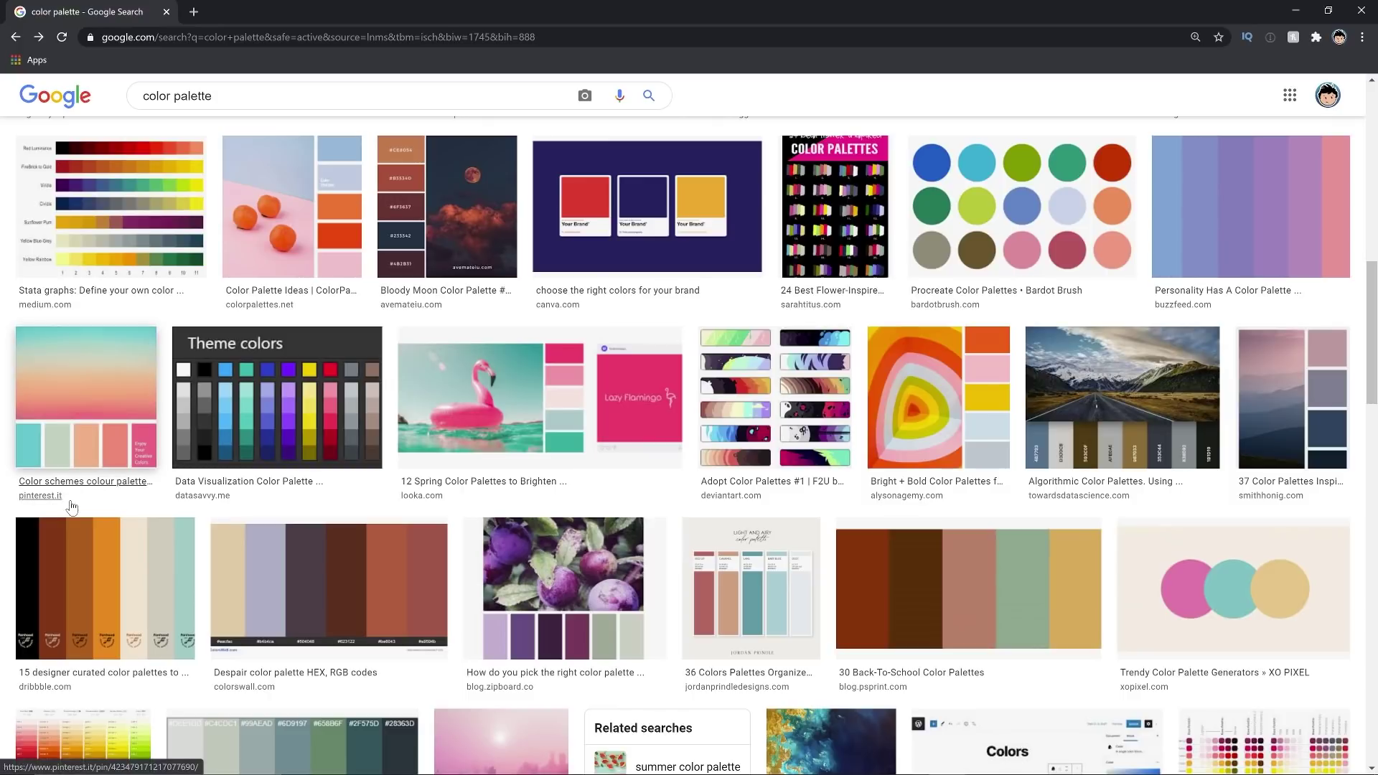
{"action": "key", "text": "alt+Tab"}
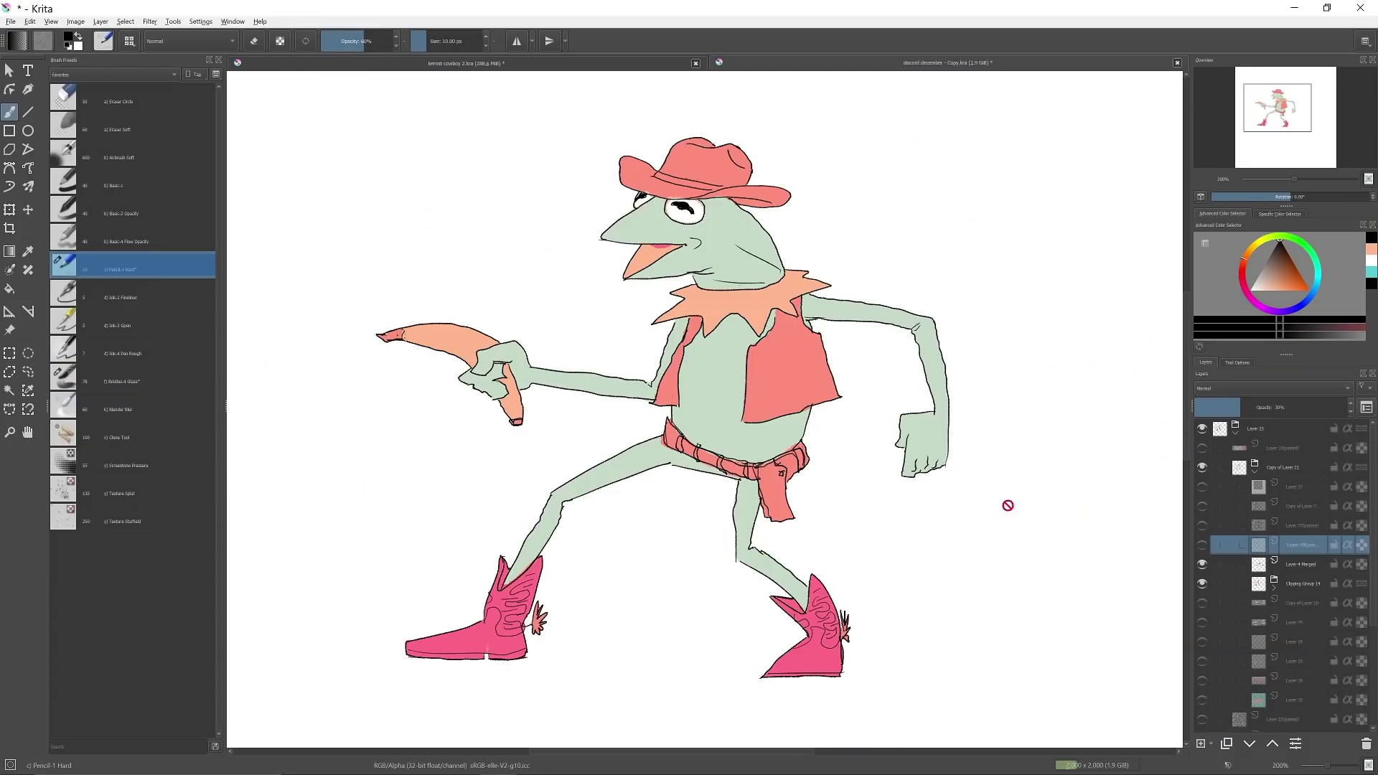
Step: Show the pasted color palette swatches and the flat teal and orange background on Layer 15, with the whole figure in view
{"action": "left_click", "coordinate": [1202, 448]}
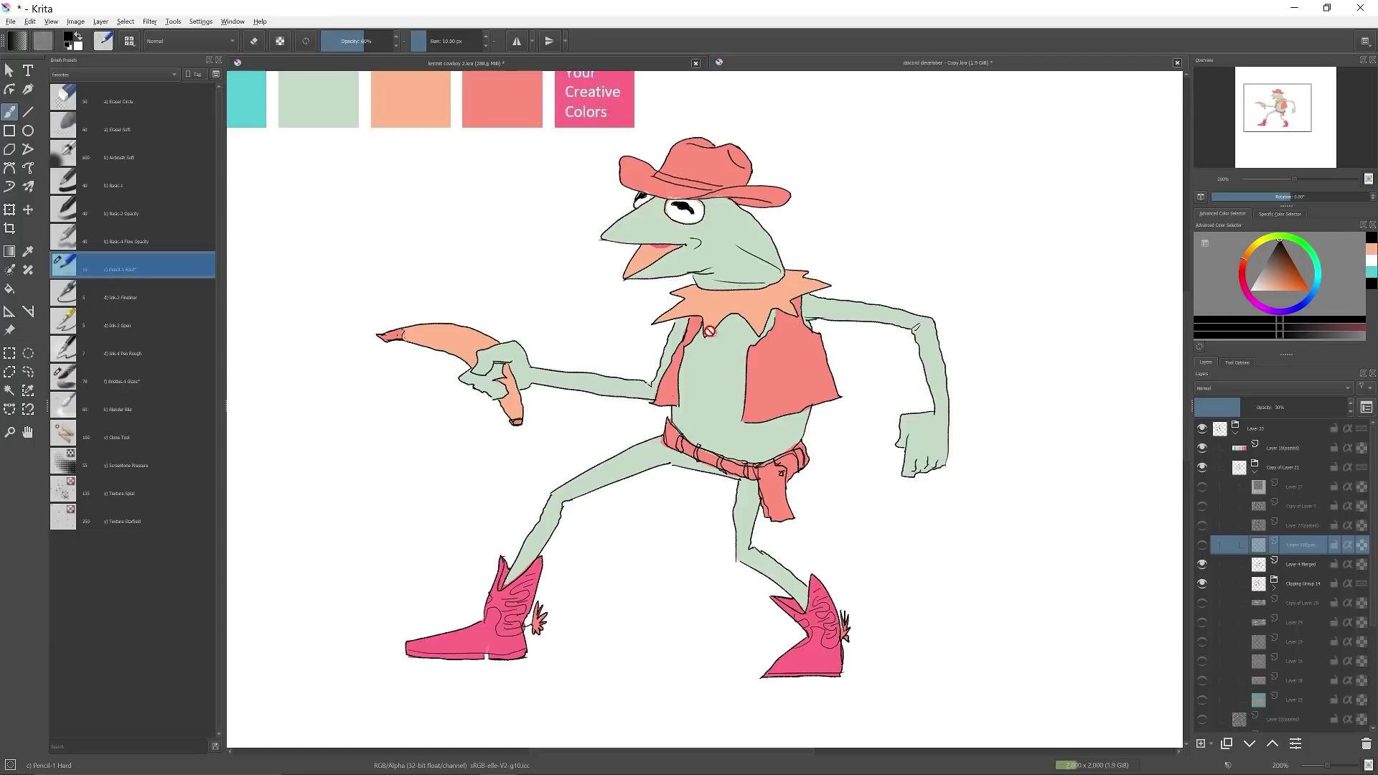
{"action": "mouse_move", "coordinate": [711, 331]}
{"action": "left_mouse_down"}
{"action": "mouse_move", "coordinate": [767, 409]}
{"action": "mouse_move", "coordinate": [762, 381]}
{"action": "left_mouse_up"}
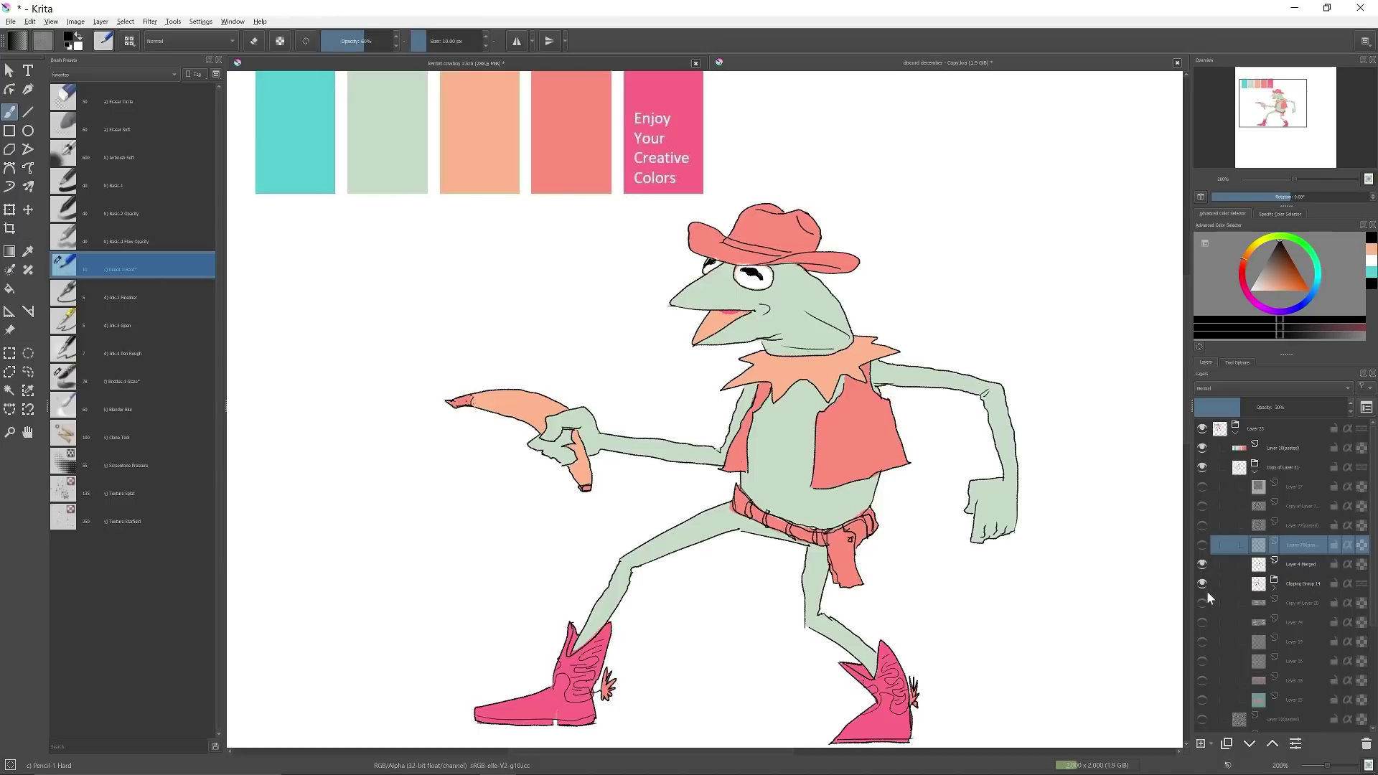
{"action": "key", "text": "minus"}
{"action": "left_click_drag", "start_coordinate": [986, 573], "coordinate": [947, 492]}
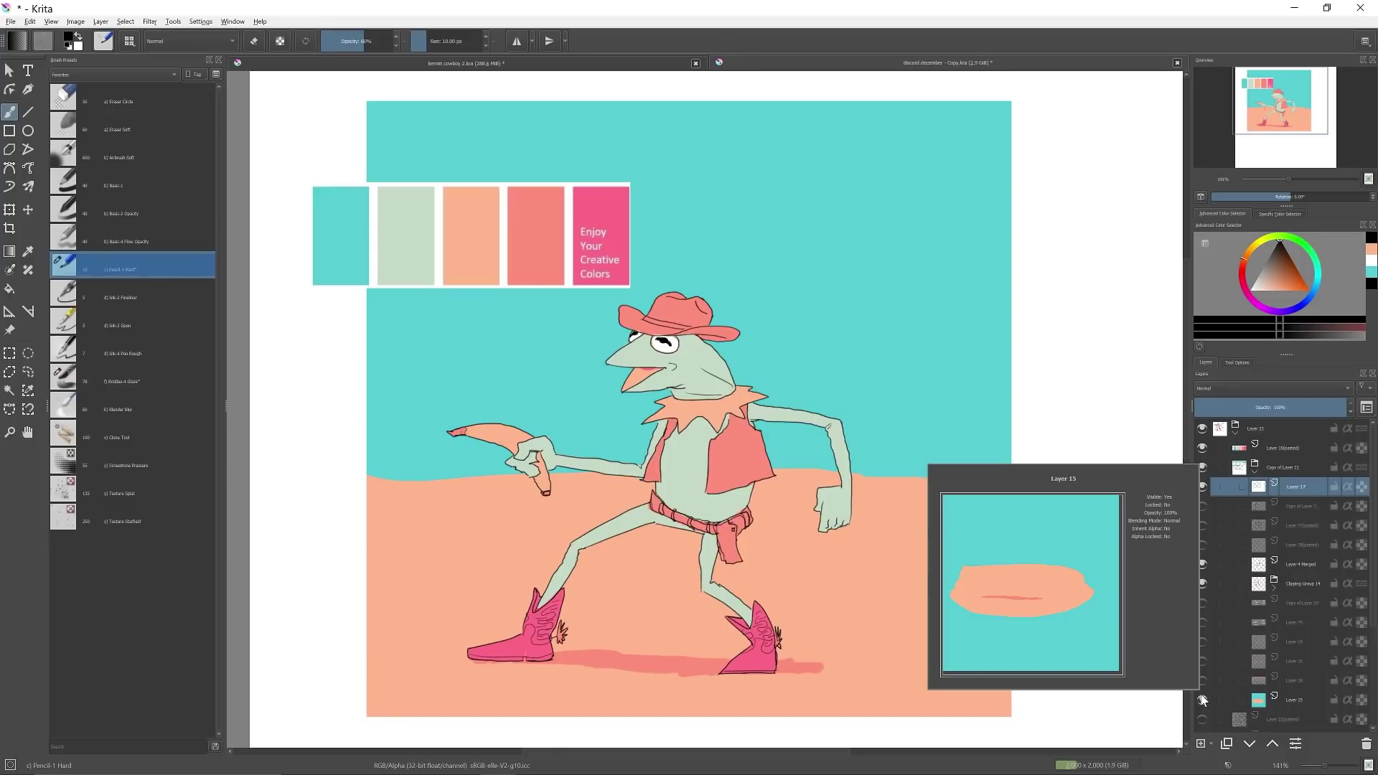
Step: Compare the artwork with the flat background hidden and shown, and try red marks beside the banana gun and boot shadow before clearing them
{"action": "left_click", "coordinate": [1202, 700]}
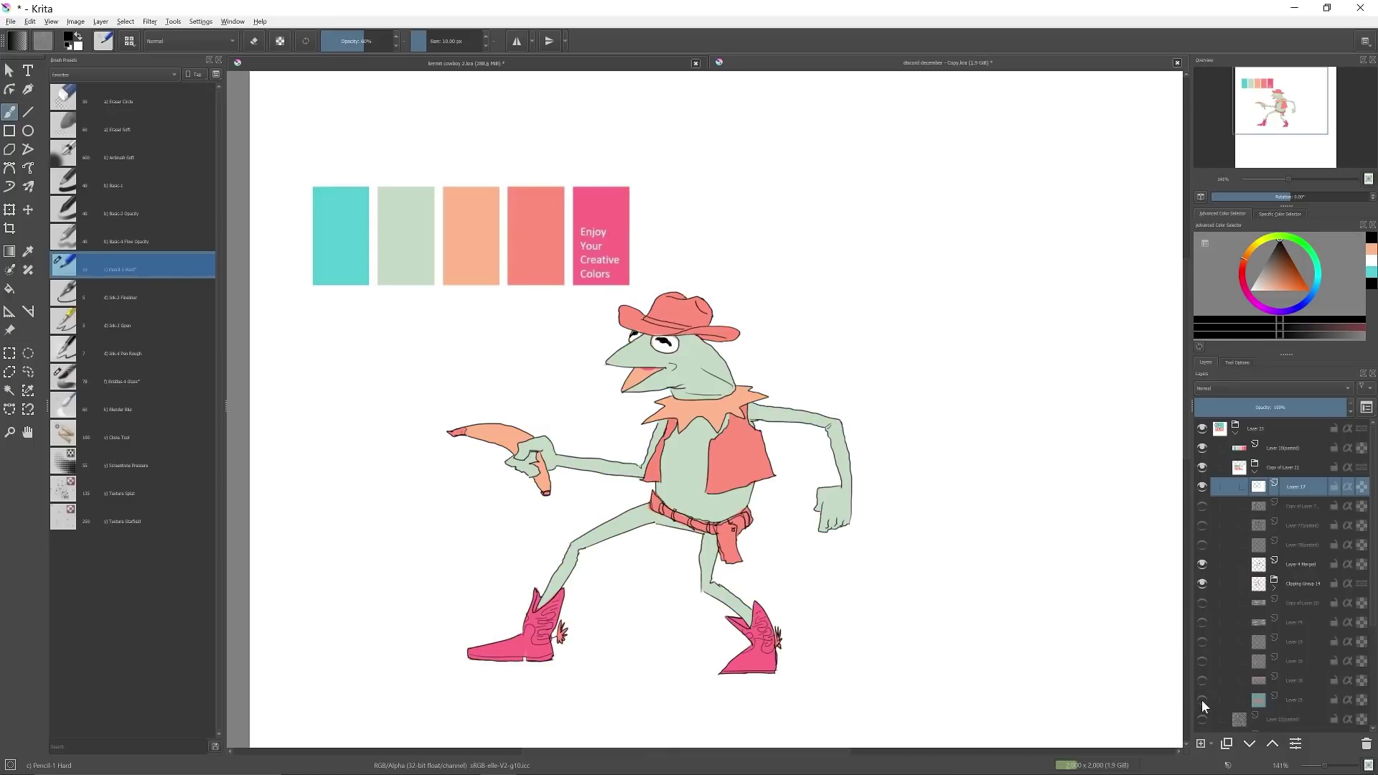
{"action": "left_click", "coordinate": [1201, 700]}
{"action": "key", "text": "/"}
{"action": "mouse_move", "coordinate": [483, 327]}
{"action": "left_mouse_down"}
{"action": "mouse_move", "coordinate": [459, 307]}
{"action": "mouse_move", "coordinate": [530, 311]}
{"action": "mouse_move", "coordinate": [518, 342]}
{"action": "mouse_move", "coordinate": [544, 337]}
{"action": "mouse_move", "coordinate": [528, 379]}
{"action": "left_mouse_up"}
{"action": "key", "text": "Delete"}
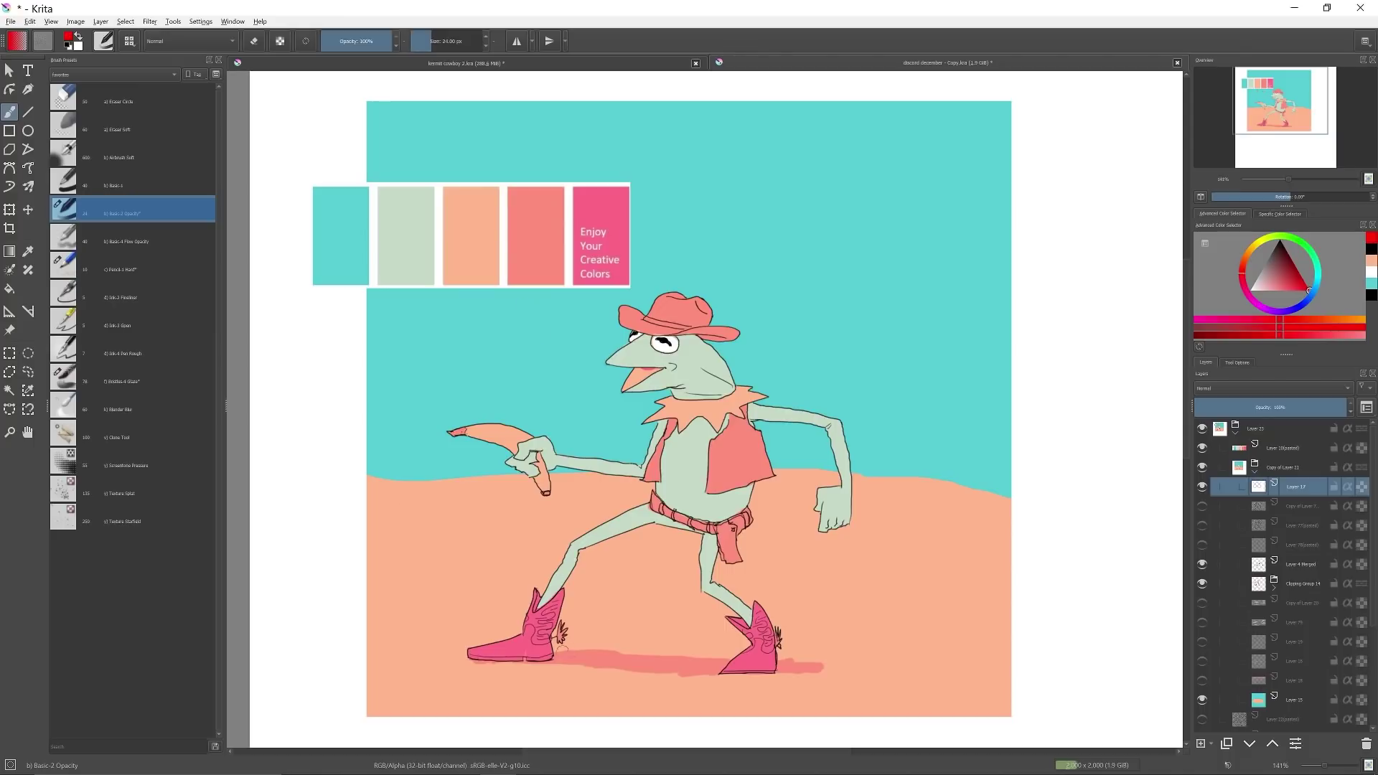
{"action": "left_click_drag", "start_coordinate": [549, 649], "coordinate": [715, 675]}
{"action": "key", "text": "Delete"}
Step: Show the sky gradient on Layer 18, and recreate it on a new layer above Layer 15 by drawing a salmon gradient down the sky
{"action": "left_click", "coordinate": [1296, 701]}
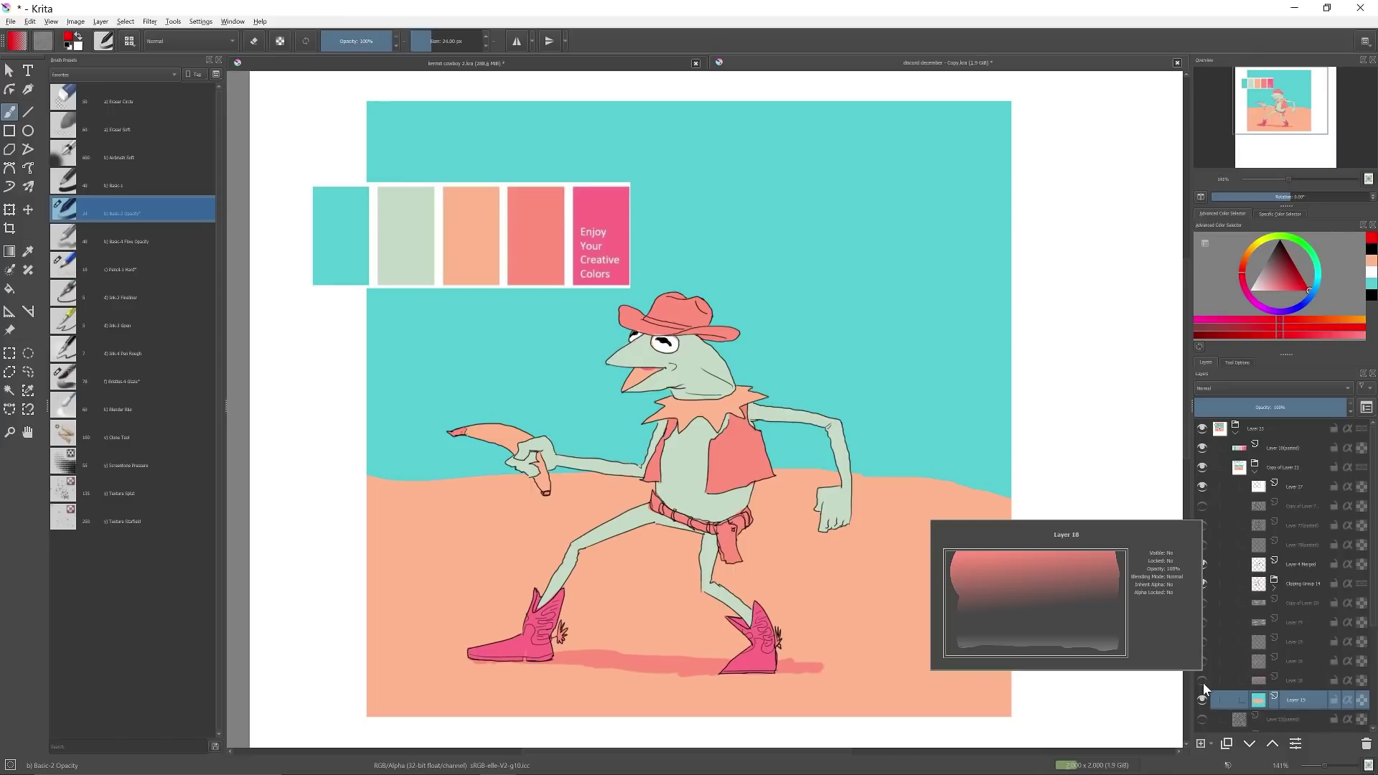
{"action": "left_click", "coordinate": [1203, 682]}
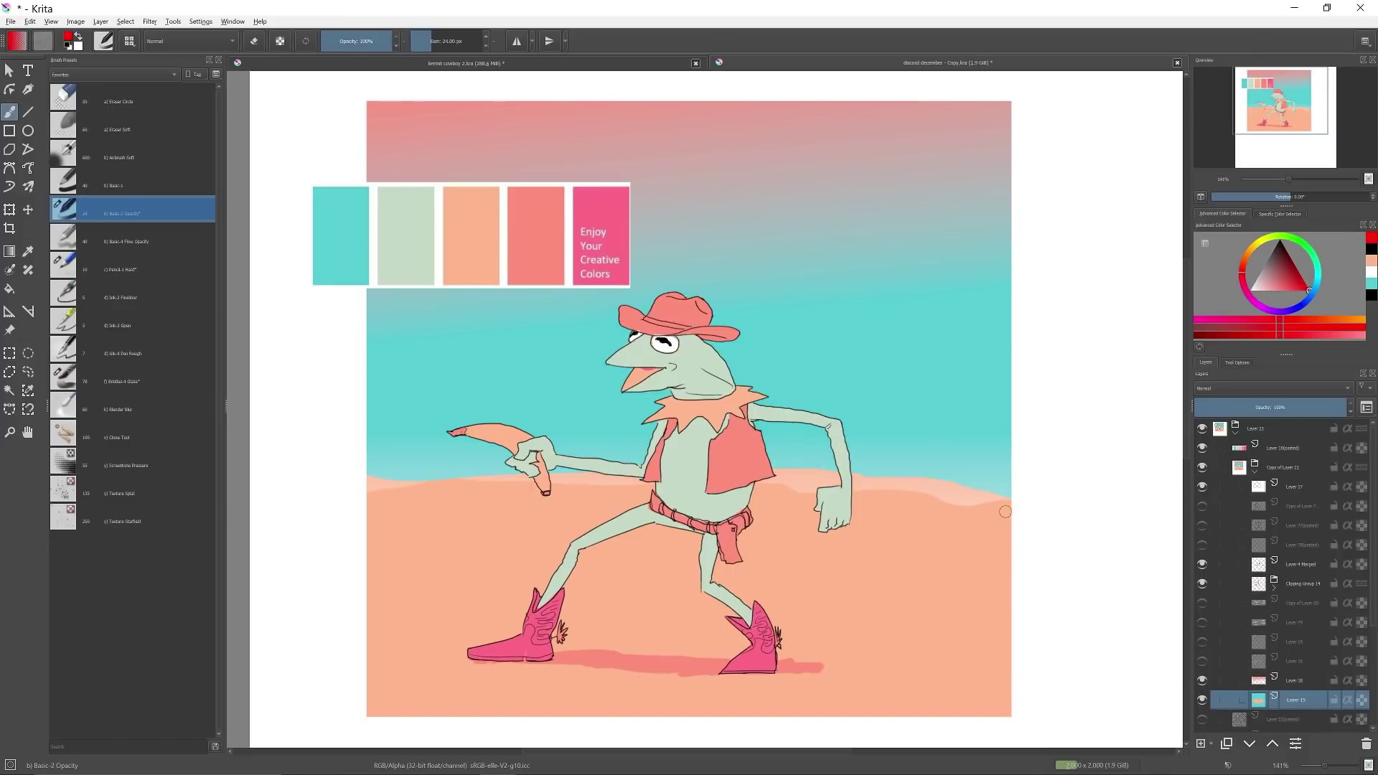
{"action": "key", "text": "ctrl+r"}
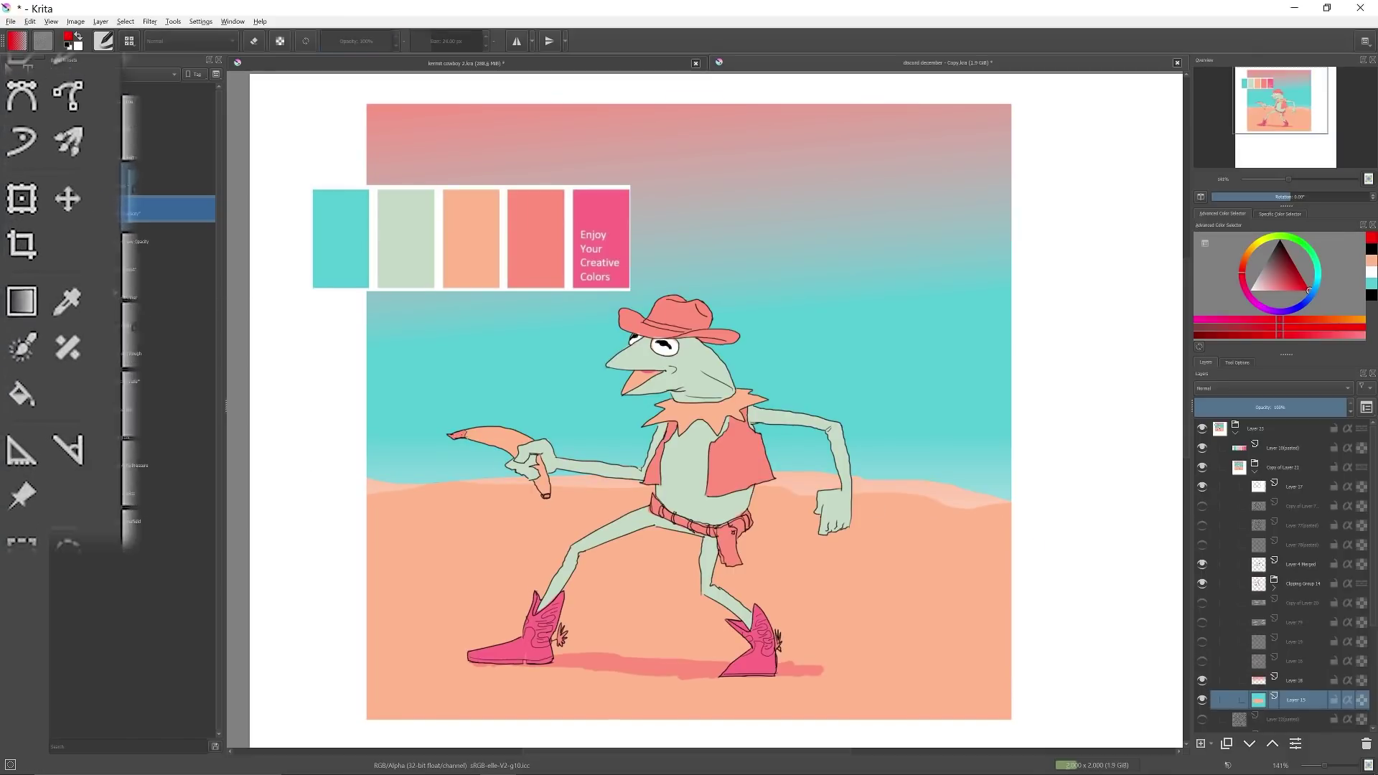
{"action": "left_click", "coordinate": [10, 251]}
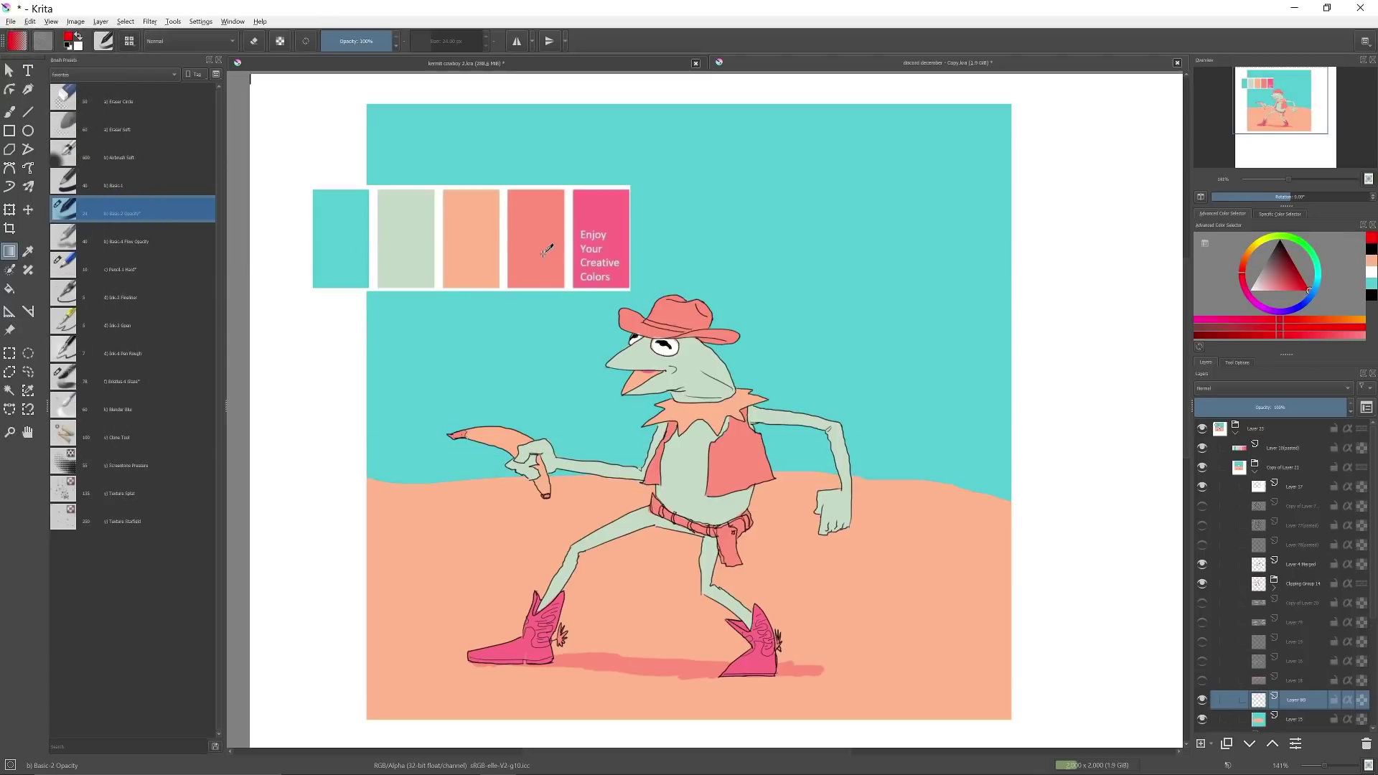
{"action": "left_click", "coordinate": [551, 256], "text": "ctrl"}
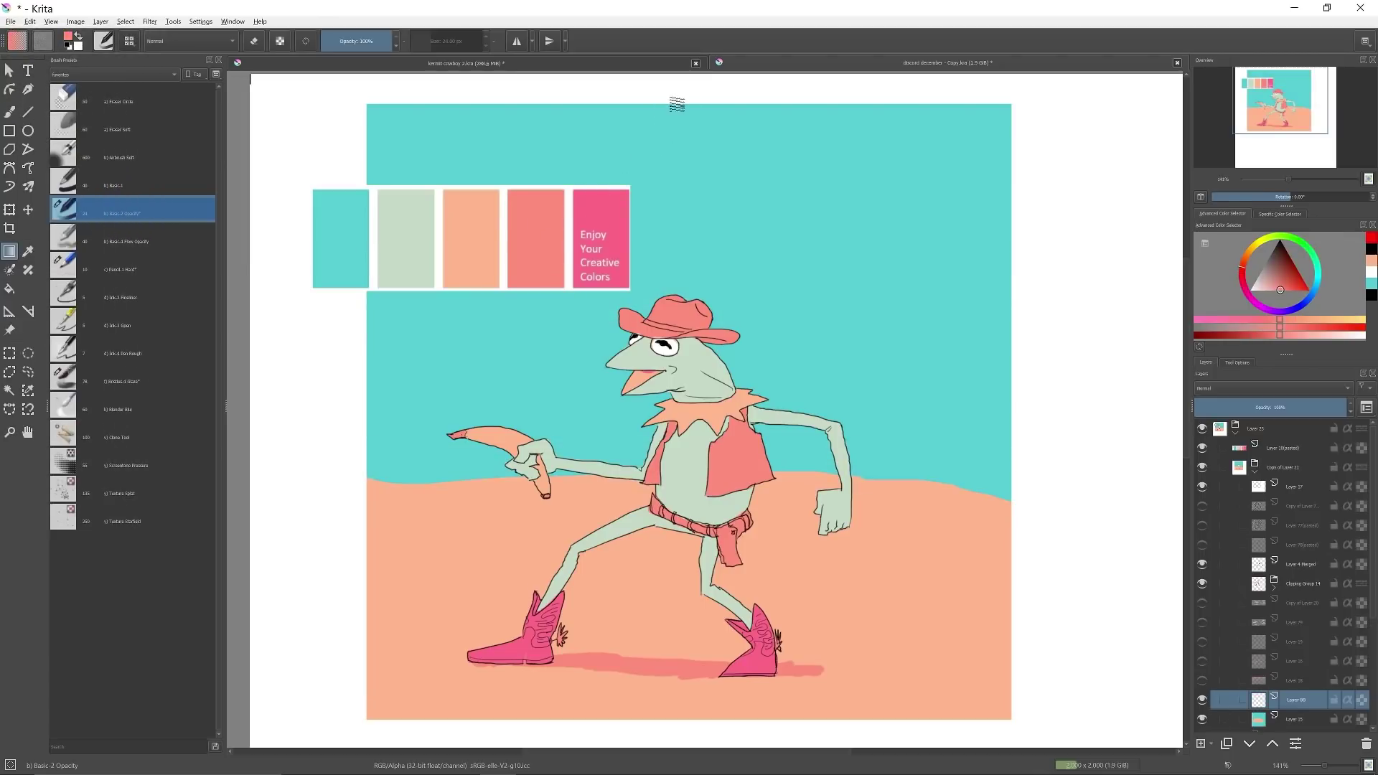
{"action": "left_click_drag", "start_coordinate": [699, 99], "coordinate": [697, 290]}
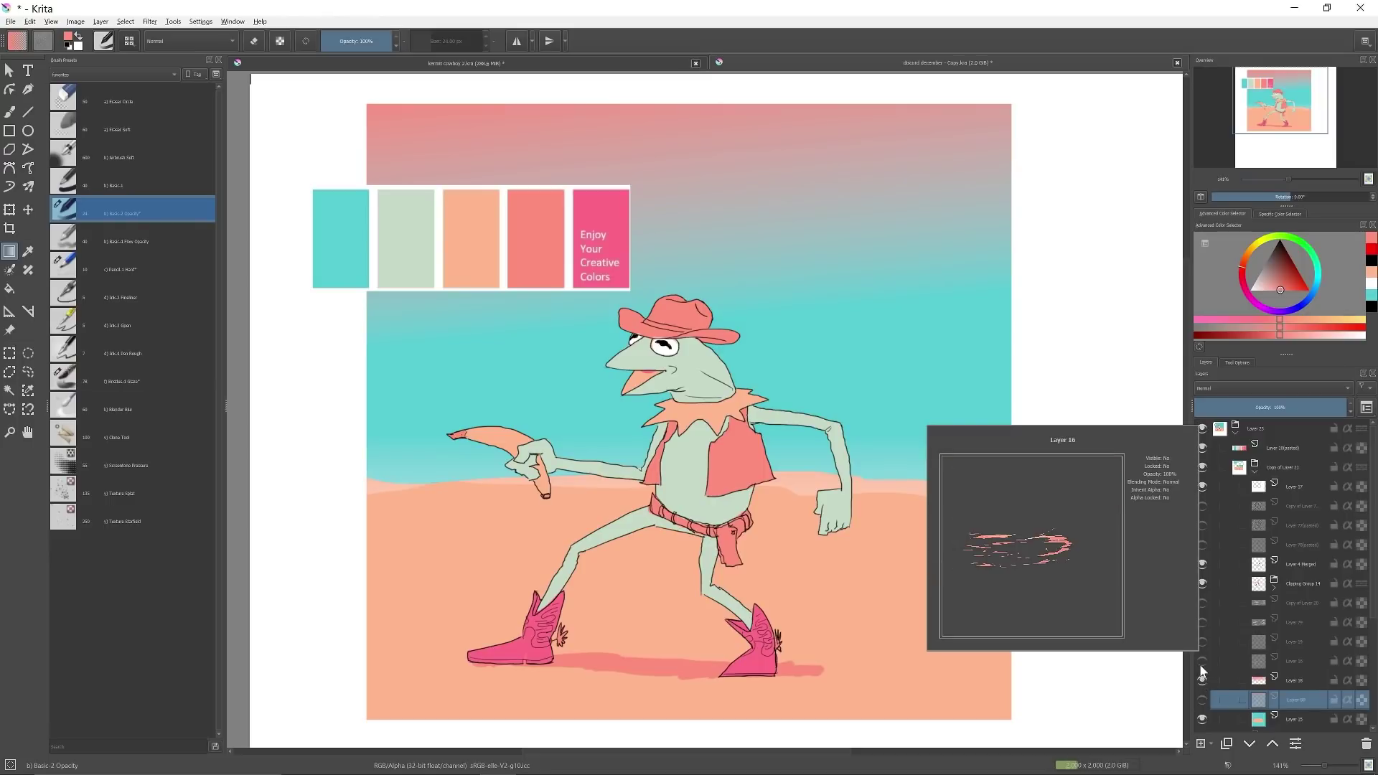
Step: Show the salmon ground streaks layer over the desert sand and make that layer active
{"action": "left_click", "coordinate": [1203, 664]}
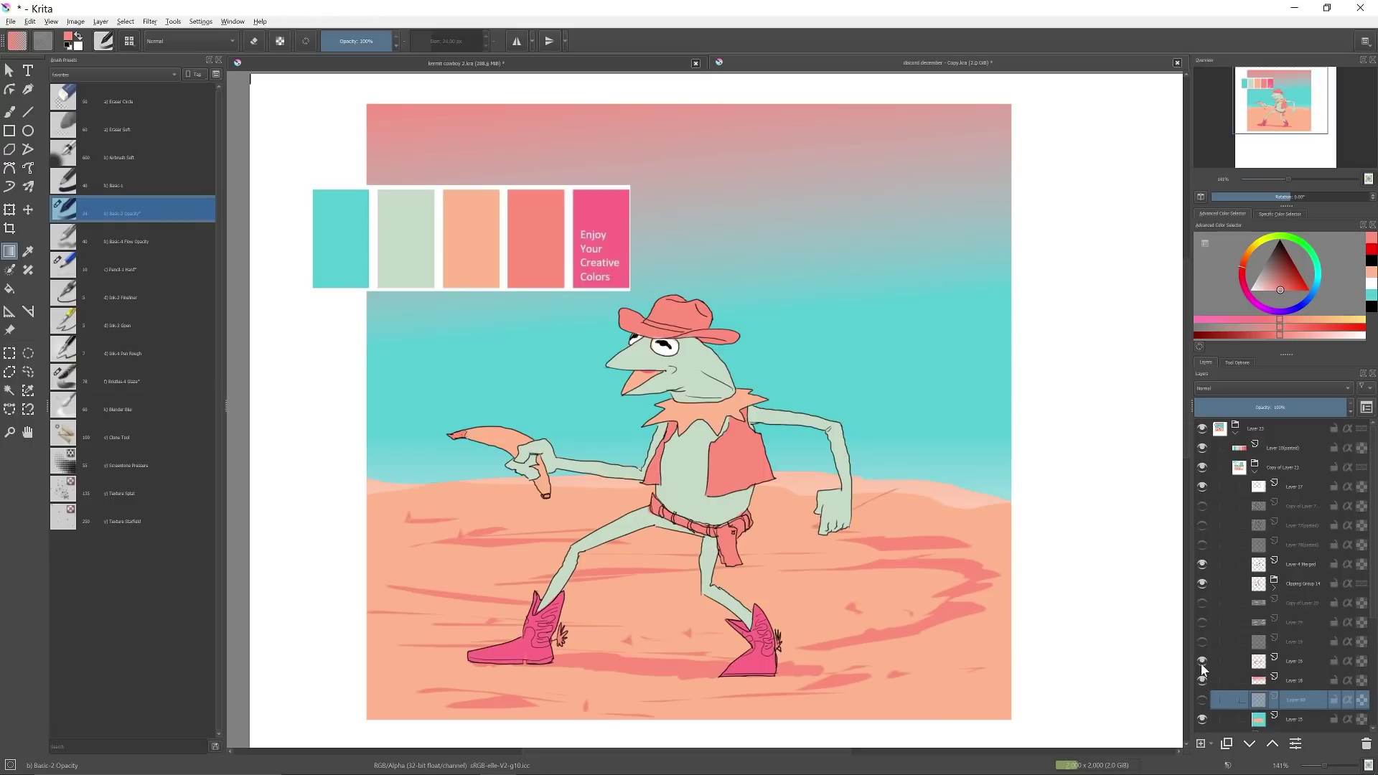
{"action": "left_click", "coordinate": [1292, 659]}
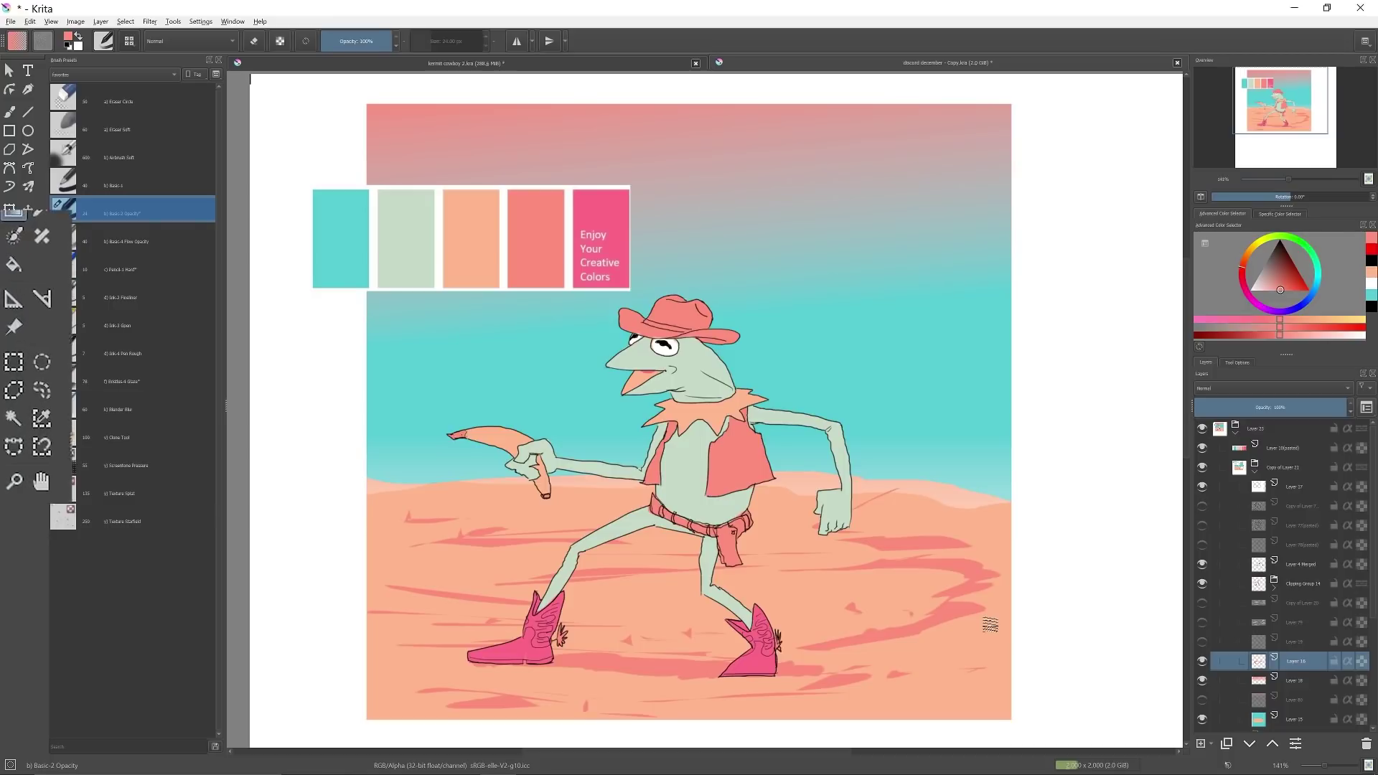
Step: Try outlining thin horizontal streaks across the sky with the freehand selection and painting them salmon
{"action": "left_click", "coordinate": [28, 373]}
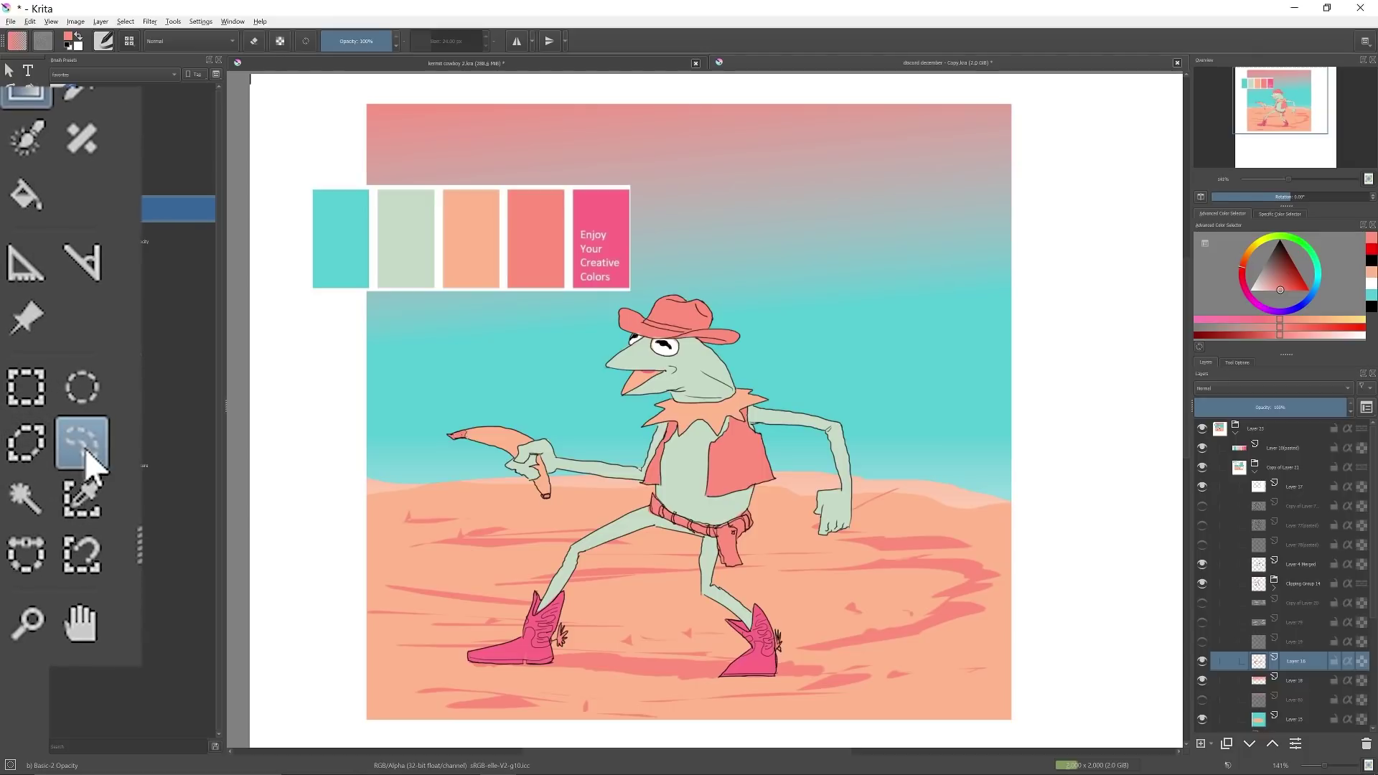
{"action": "left_click", "coordinate": [83, 450]}
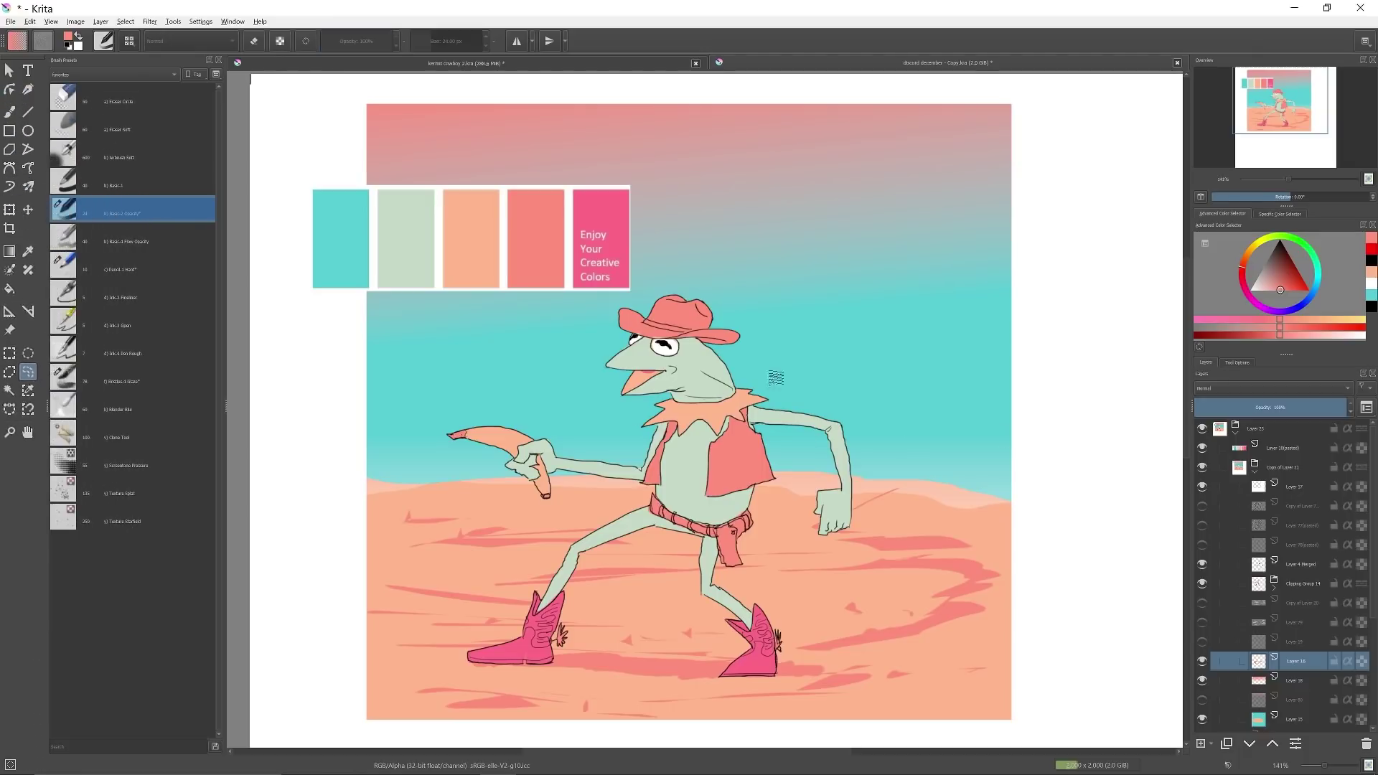
{"action": "left_click_drag", "start_coordinate": [775, 377], "coordinate": [664, 403]}
{"action": "mouse_move", "coordinate": [894, 410]}
{"action": "left_mouse_down"}
{"action": "mouse_move", "coordinate": [1029, 361]}
{"action": "mouse_move", "coordinate": [893, 377]}
{"action": "left_mouse_up"}
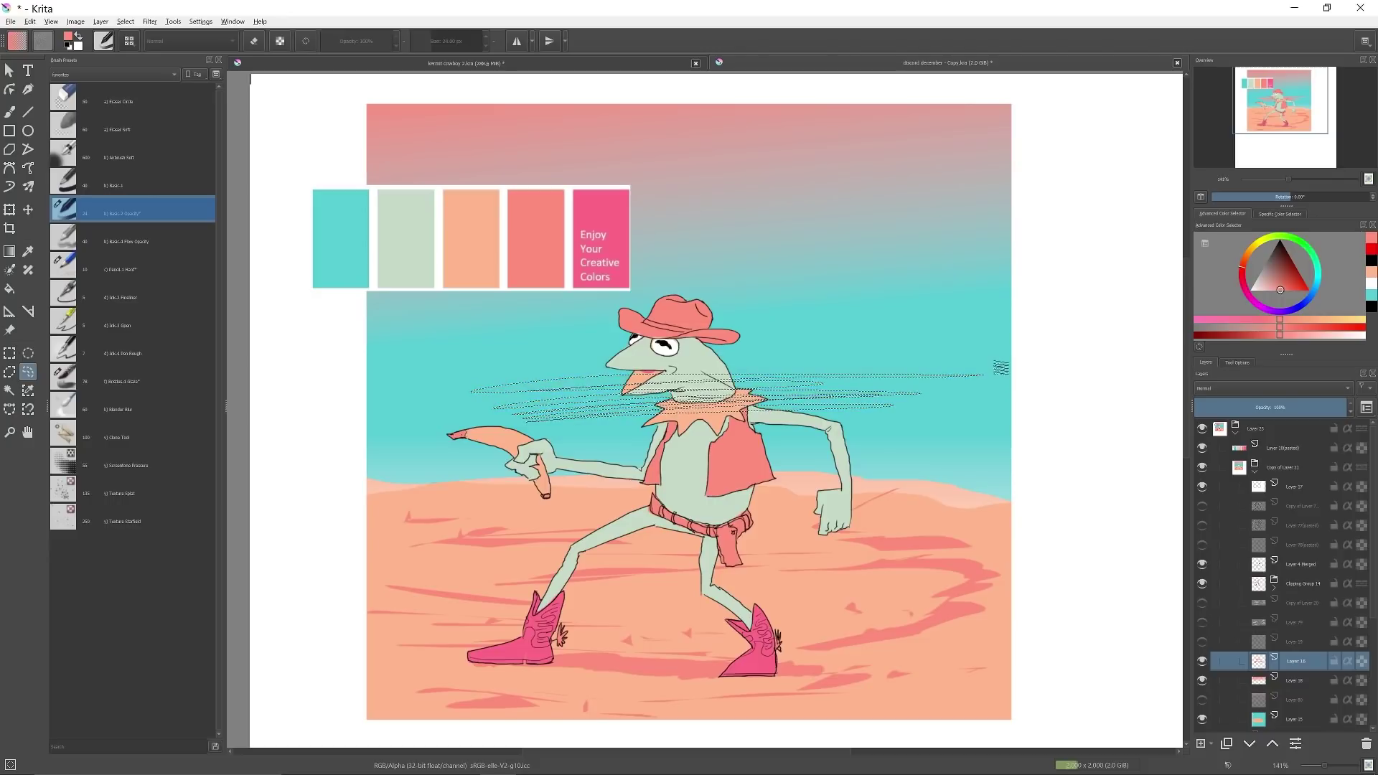
{"action": "key", "text": "b"}
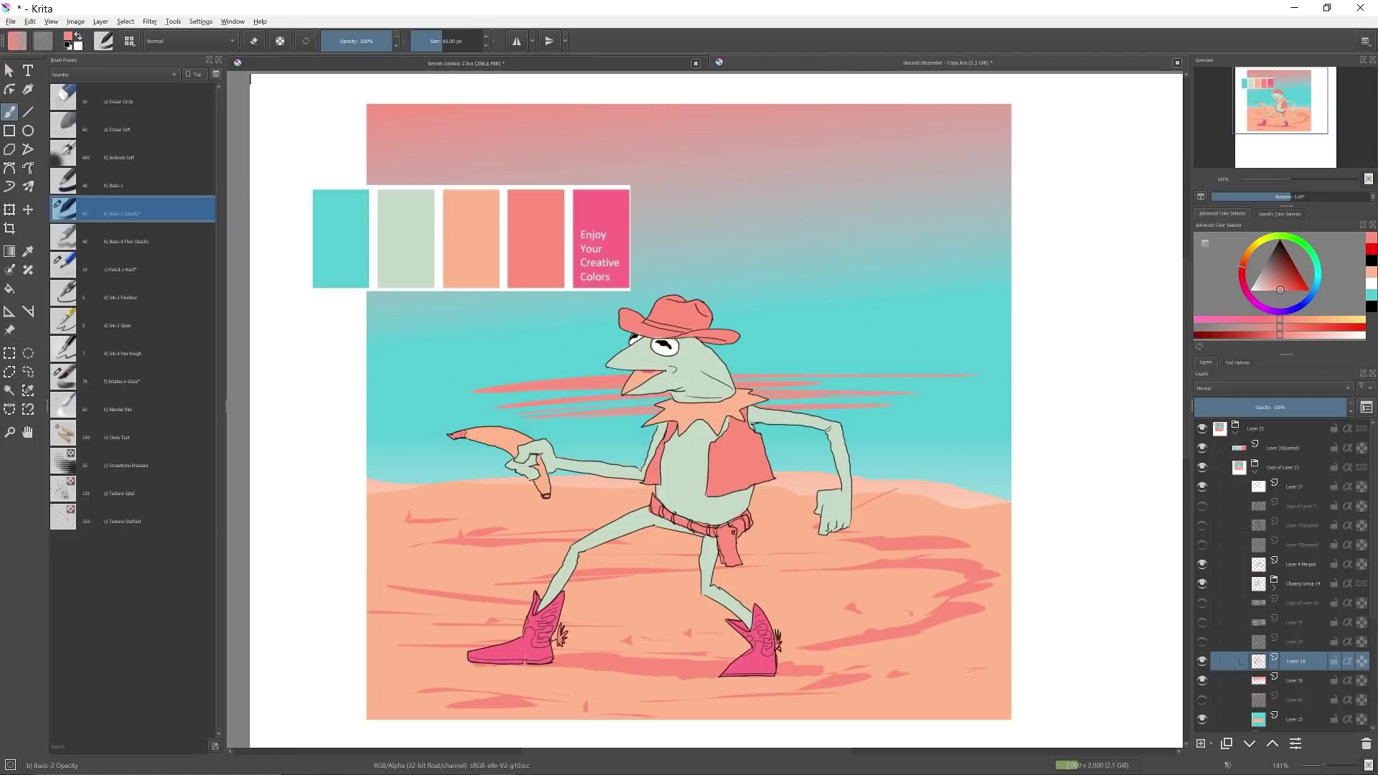
{"action": "key", "text": "ctrl+shift+a"}
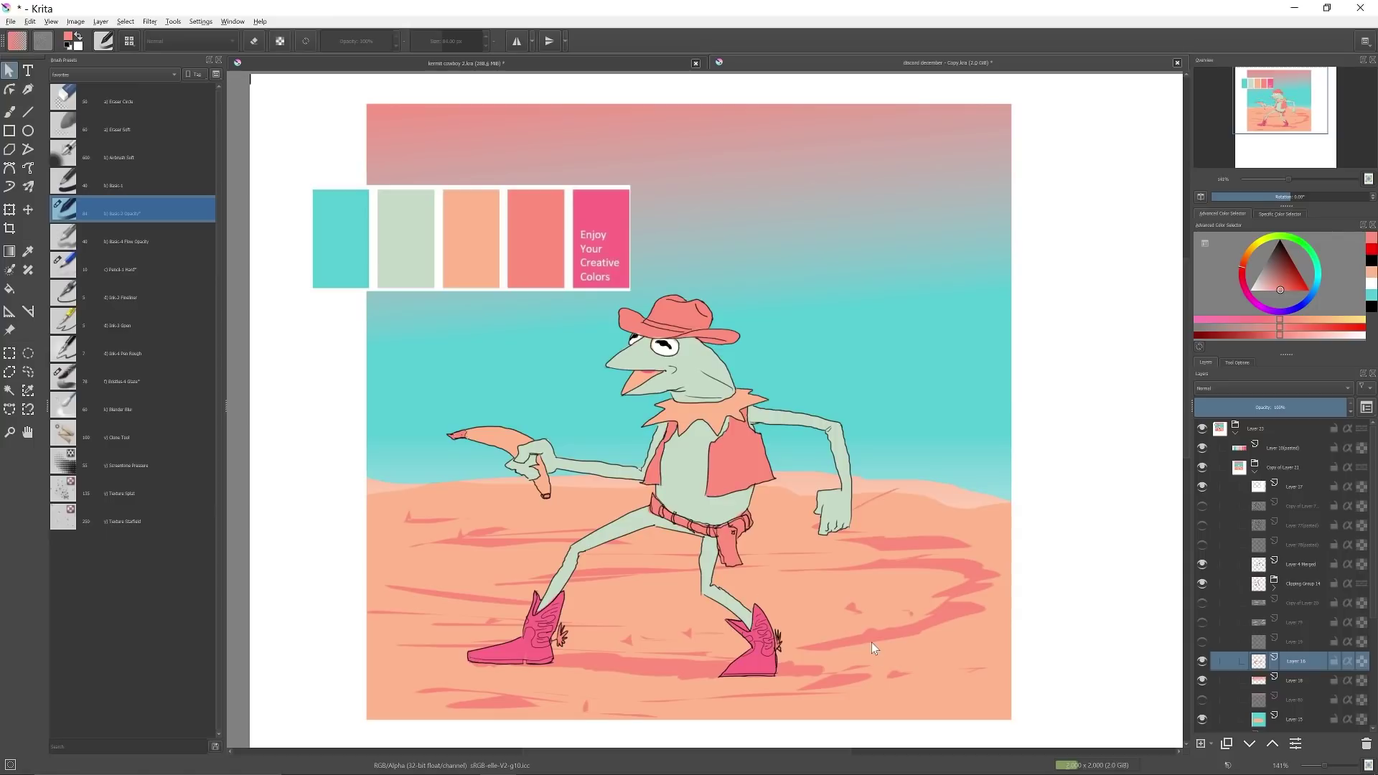
Step: Show the dry grass and twig strokes on the desert ground and the soft blurred clouds on Copy of Layer 20
{"action": "left_click", "coordinate": [1201, 643]}
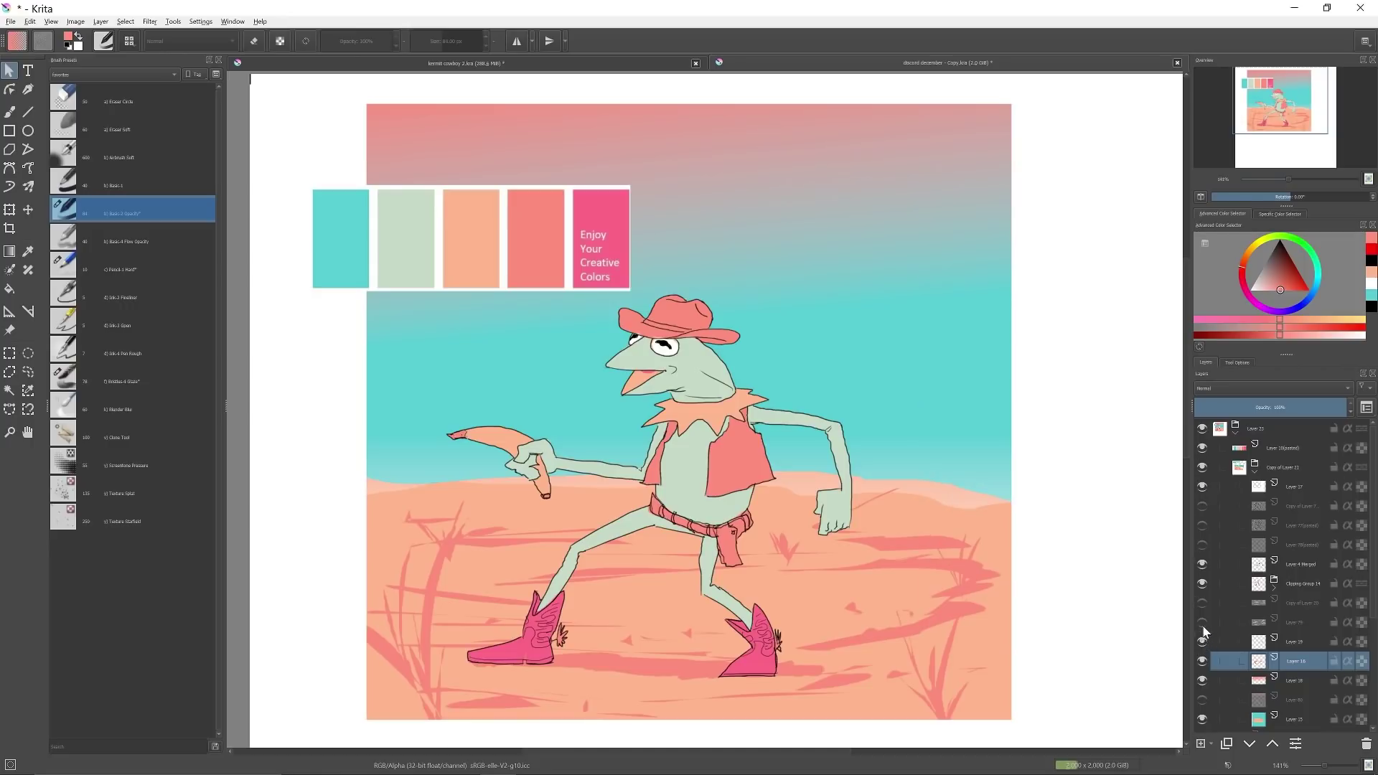
{"action": "left_click", "coordinate": [1203, 623]}
{"action": "left_click", "coordinate": [1204, 624]}
{"action": "left_click", "coordinate": [1203, 604]}
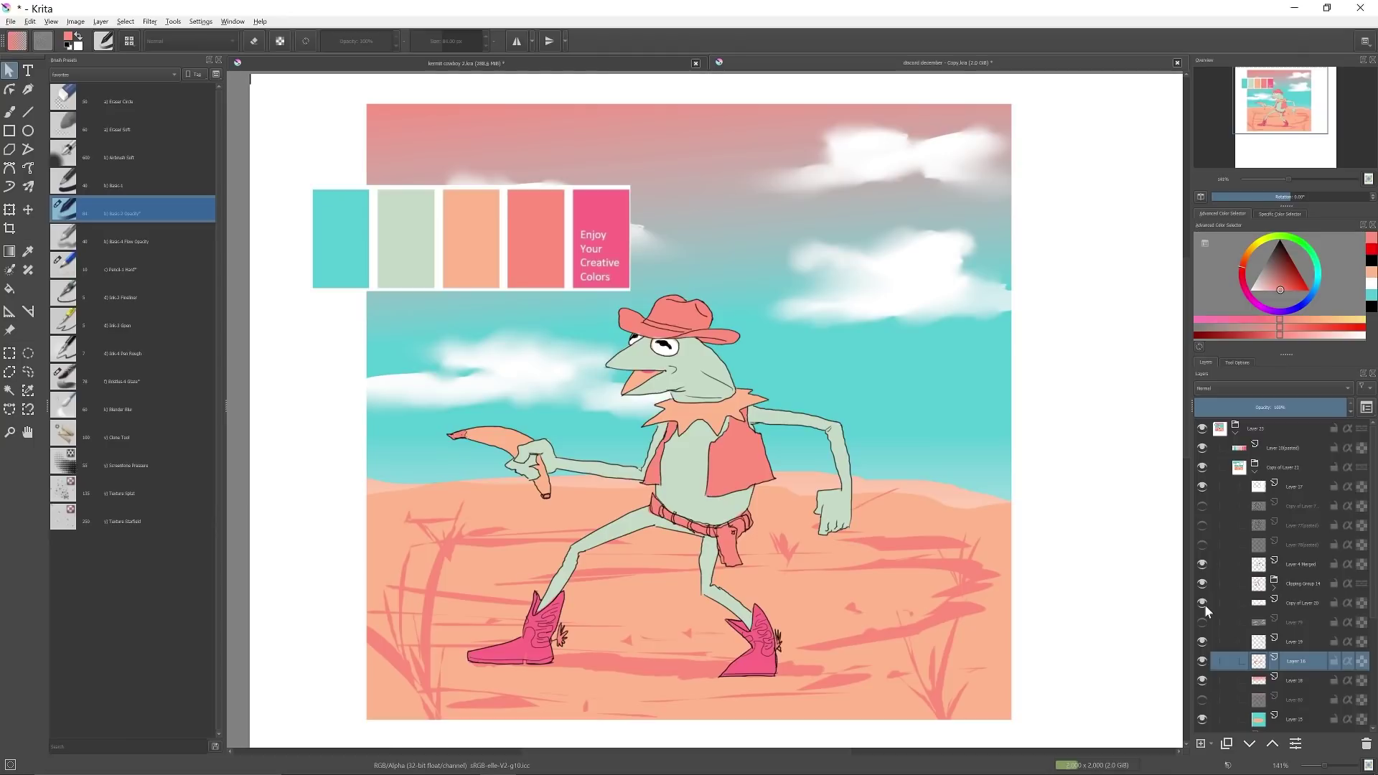
Step: Replace the blurred clouds with the original hard-edged cloud layer and hide the color palette swatches
{"action": "mouse_move", "coordinate": [1205, 606]}
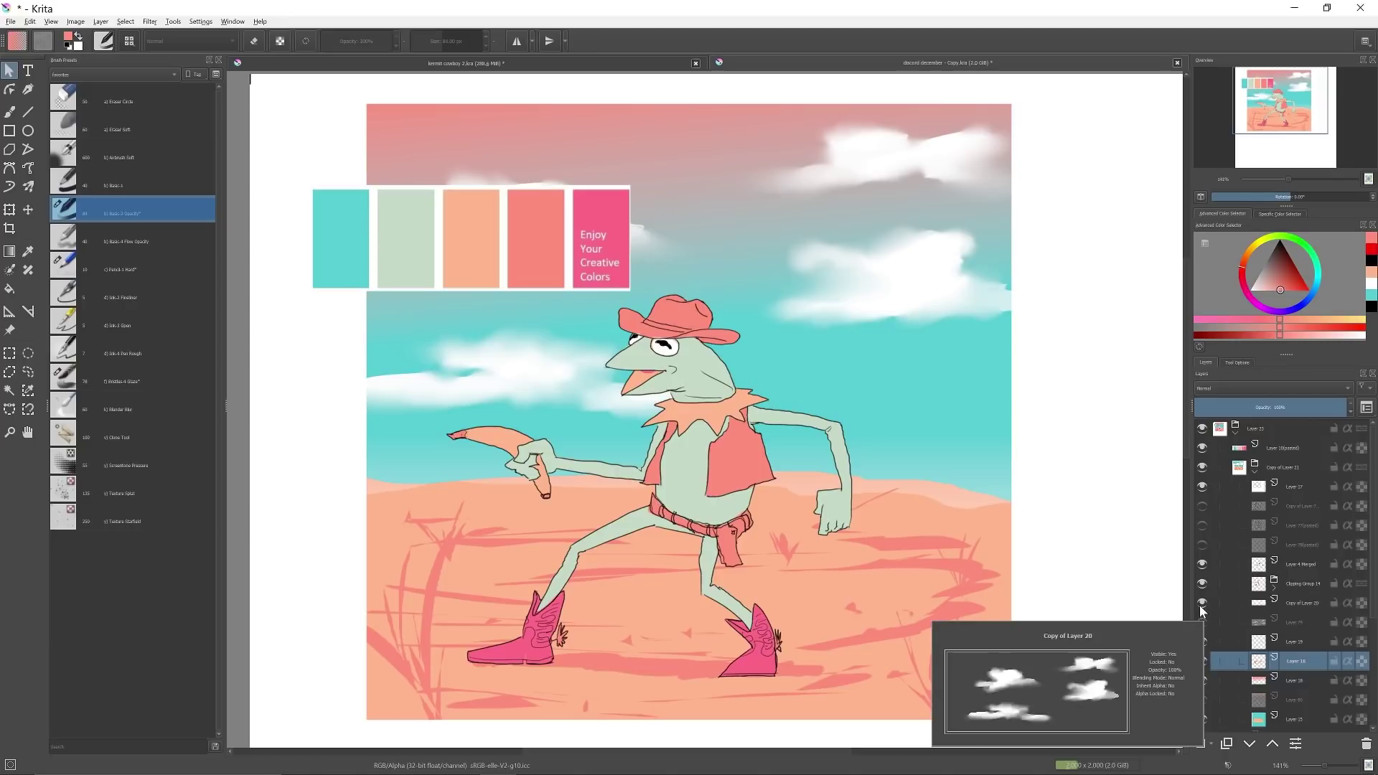
{"action": "left_click", "coordinate": [1200, 604]}
{"action": "left_click", "coordinate": [1203, 621]}
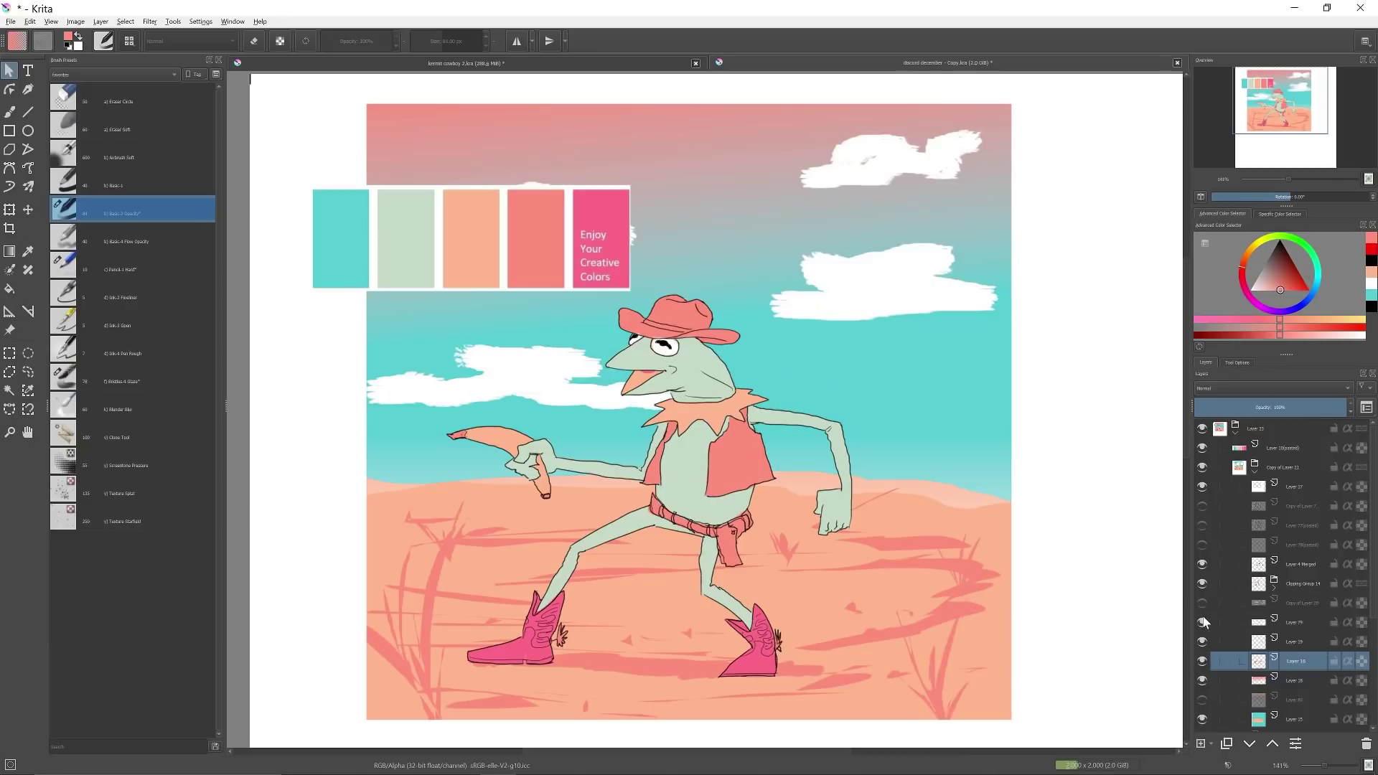
{"action": "left_click", "coordinate": [1203, 449]}
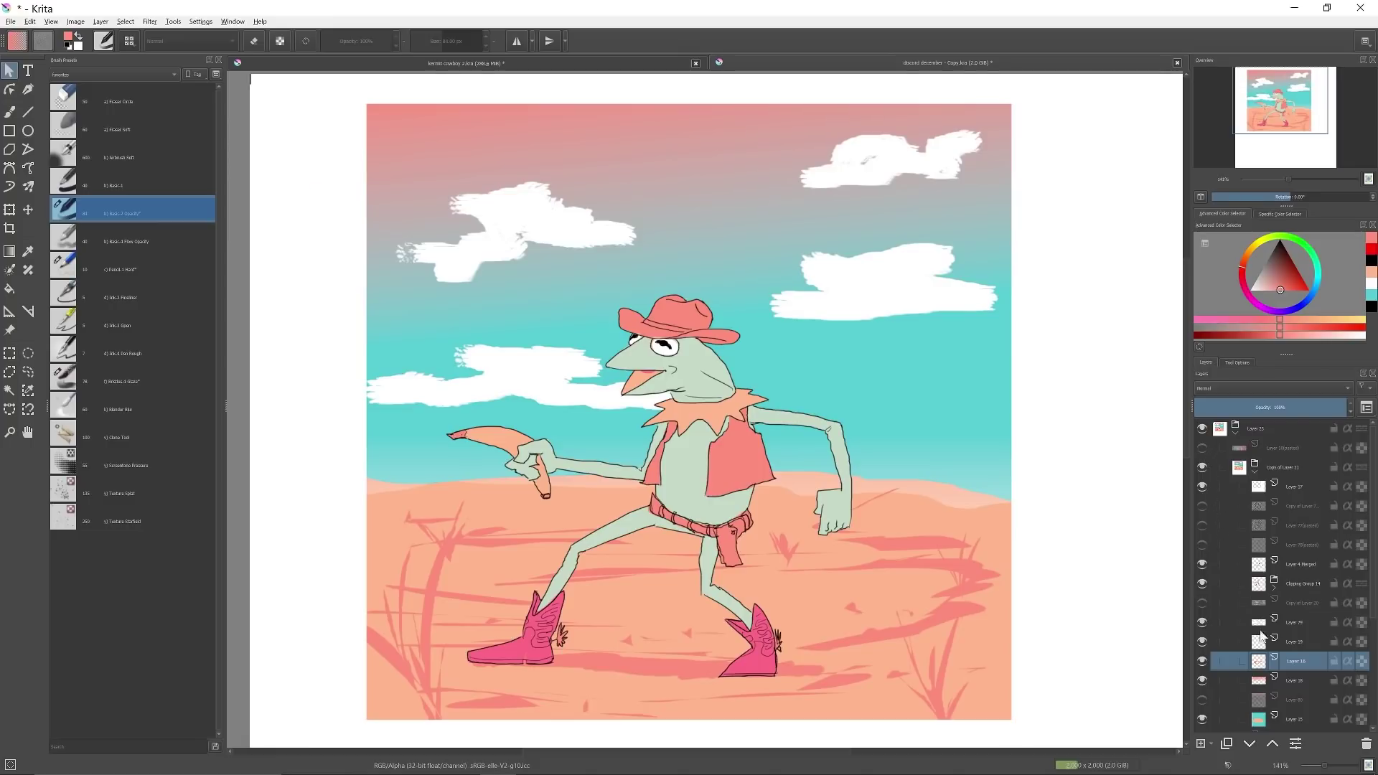
Step: Soften the edges of the large cloud behind the frog on the hard-edged cloud layer using the Blender Blur brush
{"action": "left_click", "coordinate": [1287, 623]}
{"action": "key", "text": "b"}
{"action": "left_click", "coordinate": [1287, 641]}
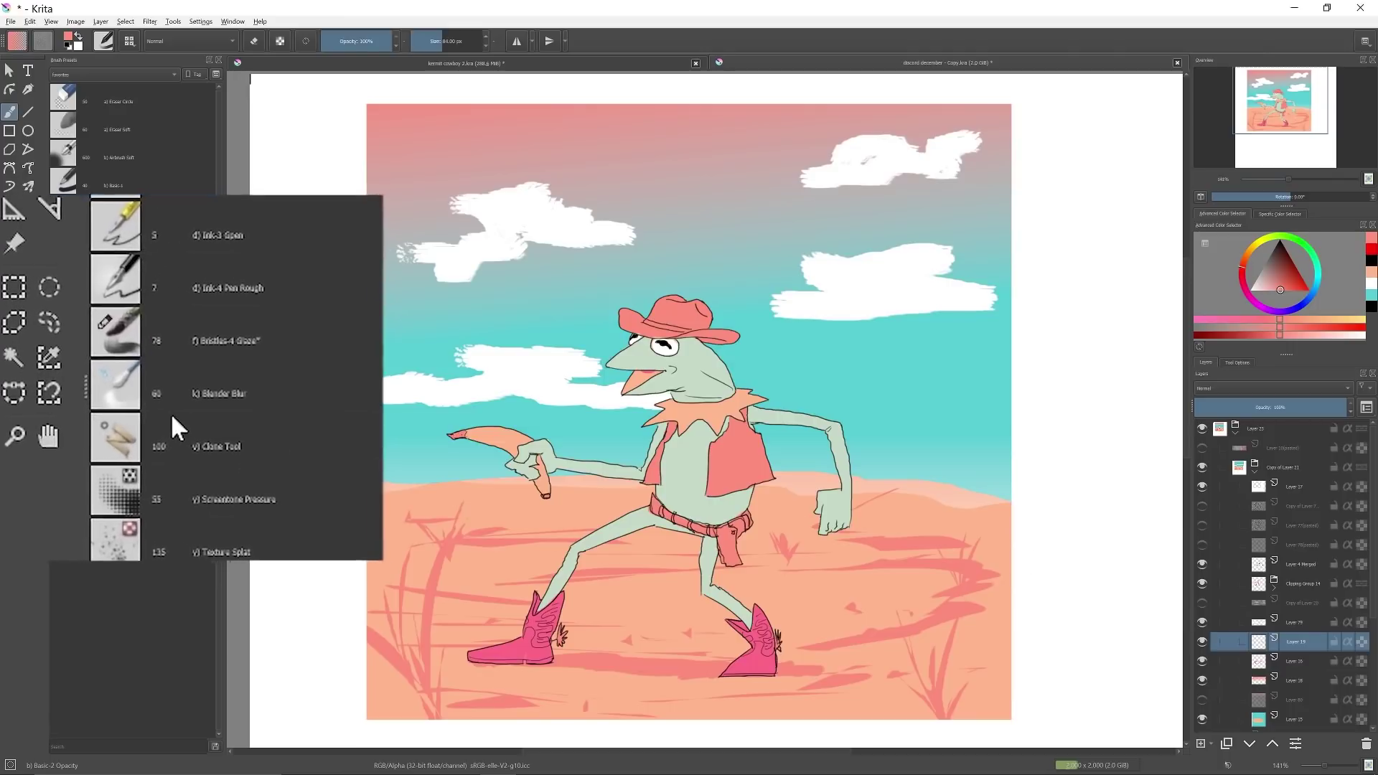
{"action": "left_click", "coordinate": [32, 373]}
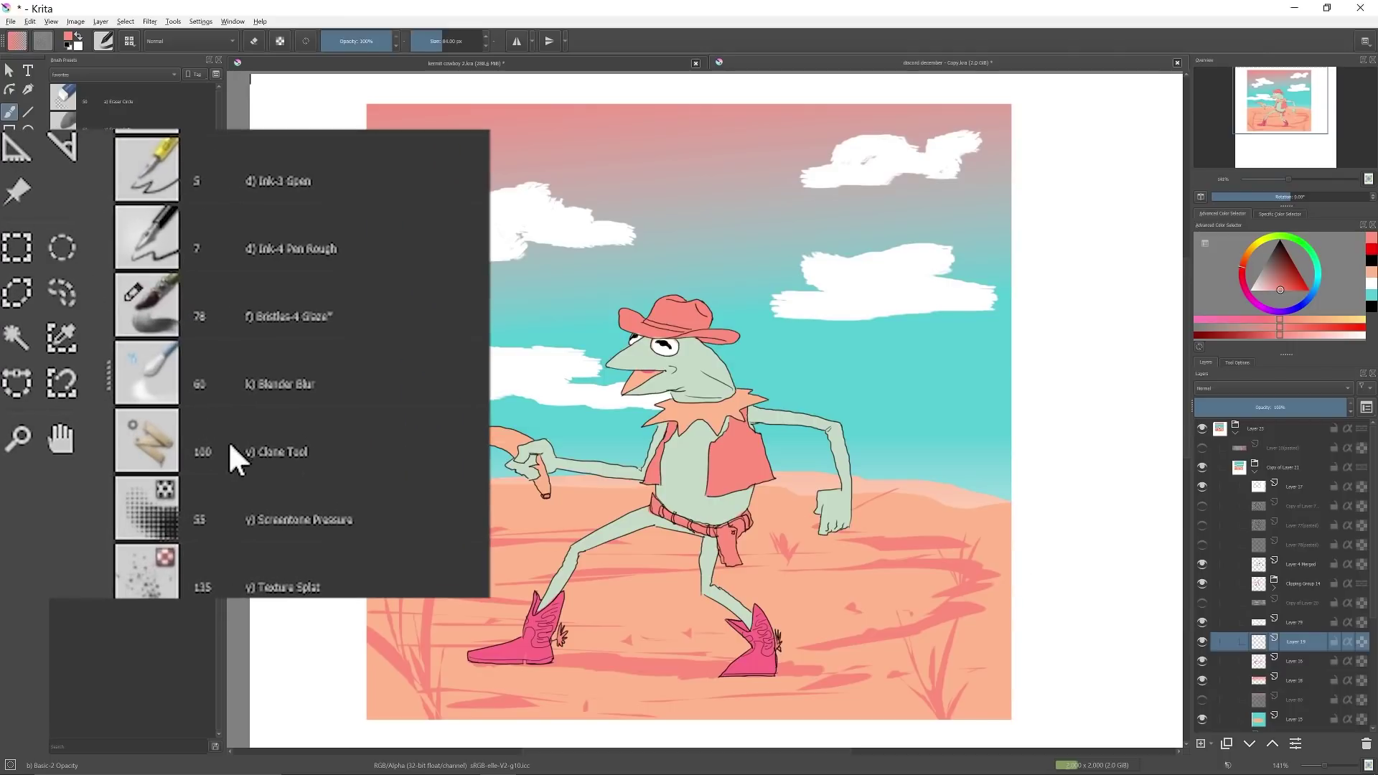
{"action": "left_click", "coordinate": [262, 384]}
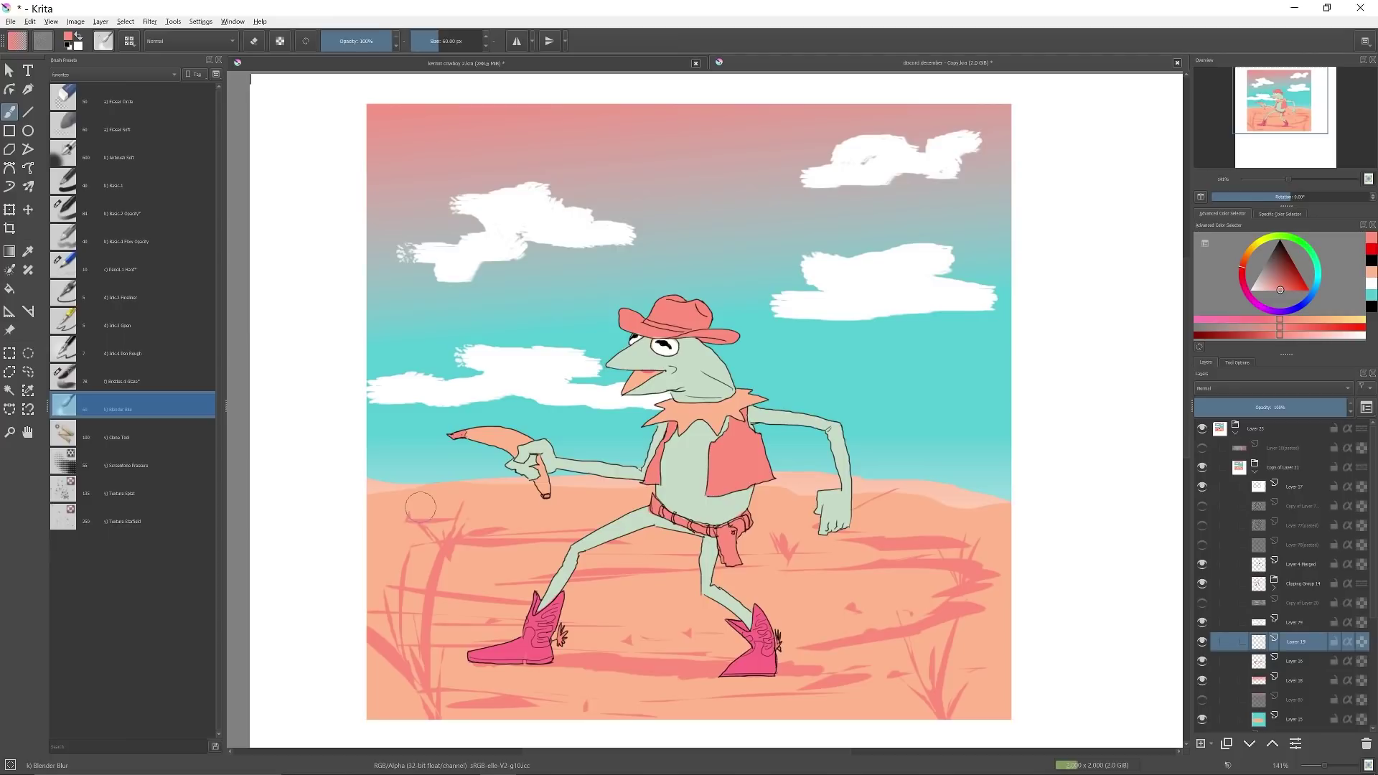
{"action": "mouse_move", "coordinate": [818, 290]}
{"action": "left_mouse_down"}
{"action": "mouse_move", "coordinate": [796, 265]}
{"action": "mouse_move", "coordinate": [888, 257]}
{"action": "mouse_move", "coordinate": [860, 252]}
{"action": "mouse_move", "coordinate": [864, 264]}
{"action": "mouse_move", "coordinate": [795, 274]}
{"action": "mouse_move", "coordinate": [837, 291]}
{"action": "mouse_move", "coordinate": [766, 300]}
{"action": "mouse_move", "coordinate": [858, 304]}
{"action": "mouse_move", "coordinate": [770, 323]}
{"action": "mouse_move", "coordinate": [901, 340]}
{"action": "mouse_move", "coordinate": [821, 331]}
{"action": "mouse_move", "coordinate": [999, 321]}
{"action": "mouse_move", "coordinate": [788, 332]}
{"action": "mouse_move", "coordinate": [858, 323]}
{"action": "mouse_move", "coordinate": [941, 291]}
{"action": "mouse_move", "coordinate": [944, 275]}
{"action": "mouse_move", "coordinate": [982, 277]}
{"action": "mouse_move", "coordinate": [966, 253]}
{"action": "mouse_move", "coordinate": [883, 270]}
{"action": "mouse_move", "coordinate": [895, 241]}
{"action": "mouse_move", "coordinate": [963, 259]}
{"action": "mouse_move", "coordinate": [884, 248]}
{"action": "mouse_move", "coordinate": [819, 268]}
{"action": "mouse_move", "coordinate": [986, 303]}
{"action": "mouse_move", "coordinate": [966, 279]}
{"action": "mouse_move", "coordinate": [1046, 305]}
{"action": "mouse_move", "coordinate": [901, 258]}
{"action": "mouse_move", "coordinate": [938, 301]}
{"action": "mouse_move", "coordinate": [902, 251]}
{"action": "left_mouse_up"}
{"action": "key", "text": "Page_Up"}
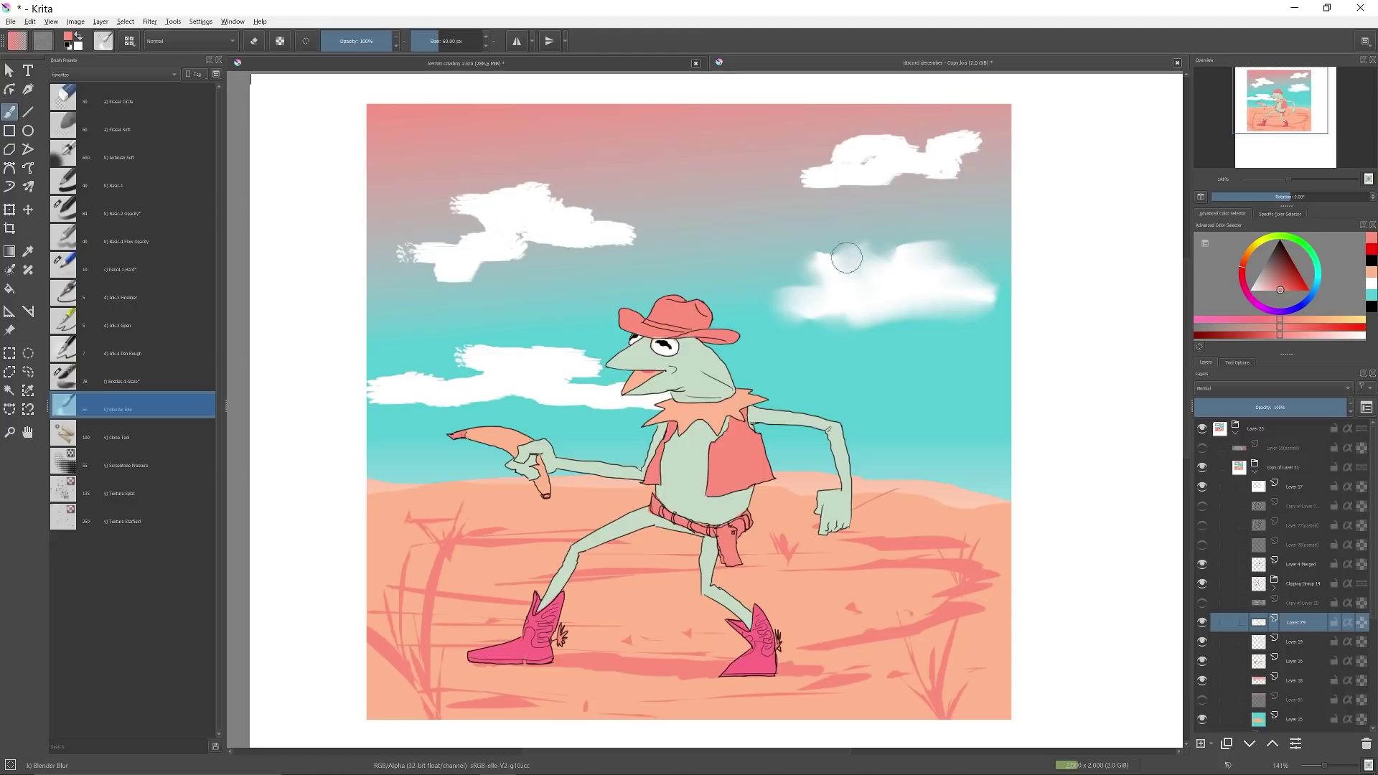
{"action": "mouse_move", "coordinate": [847, 257]}
{"action": "left_mouse_down"}
{"action": "mouse_move", "coordinate": [830, 282]}
{"action": "mouse_move", "coordinate": [871, 266]}
{"action": "mouse_move", "coordinate": [748, 271]}
{"action": "mouse_move", "coordinate": [815, 292]}
{"action": "mouse_move", "coordinate": [743, 275]}
{"action": "mouse_move", "coordinate": [873, 262]}
{"action": "mouse_move", "coordinate": [973, 295]}
{"action": "mouse_move", "coordinate": [1002, 269]}
{"action": "mouse_move", "coordinate": [943, 266]}
{"action": "mouse_move", "coordinate": [774, 309]}
{"action": "mouse_move", "coordinate": [855, 294]}
{"action": "mouse_move", "coordinate": [958, 242]}
{"action": "mouse_move", "coordinate": [821, 283]}
{"action": "mouse_move", "coordinate": [892, 264]}
{"action": "mouse_move", "coordinate": [851, 269]}
{"action": "mouse_move", "coordinate": [877, 254]}
{"action": "mouse_move", "coordinate": [901, 277]}
{"action": "mouse_move", "coordinate": [886, 271]}
{"action": "mouse_move", "coordinate": [944, 260]}
{"action": "mouse_move", "coordinate": [895, 313]}
{"action": "left_mouse_up"}
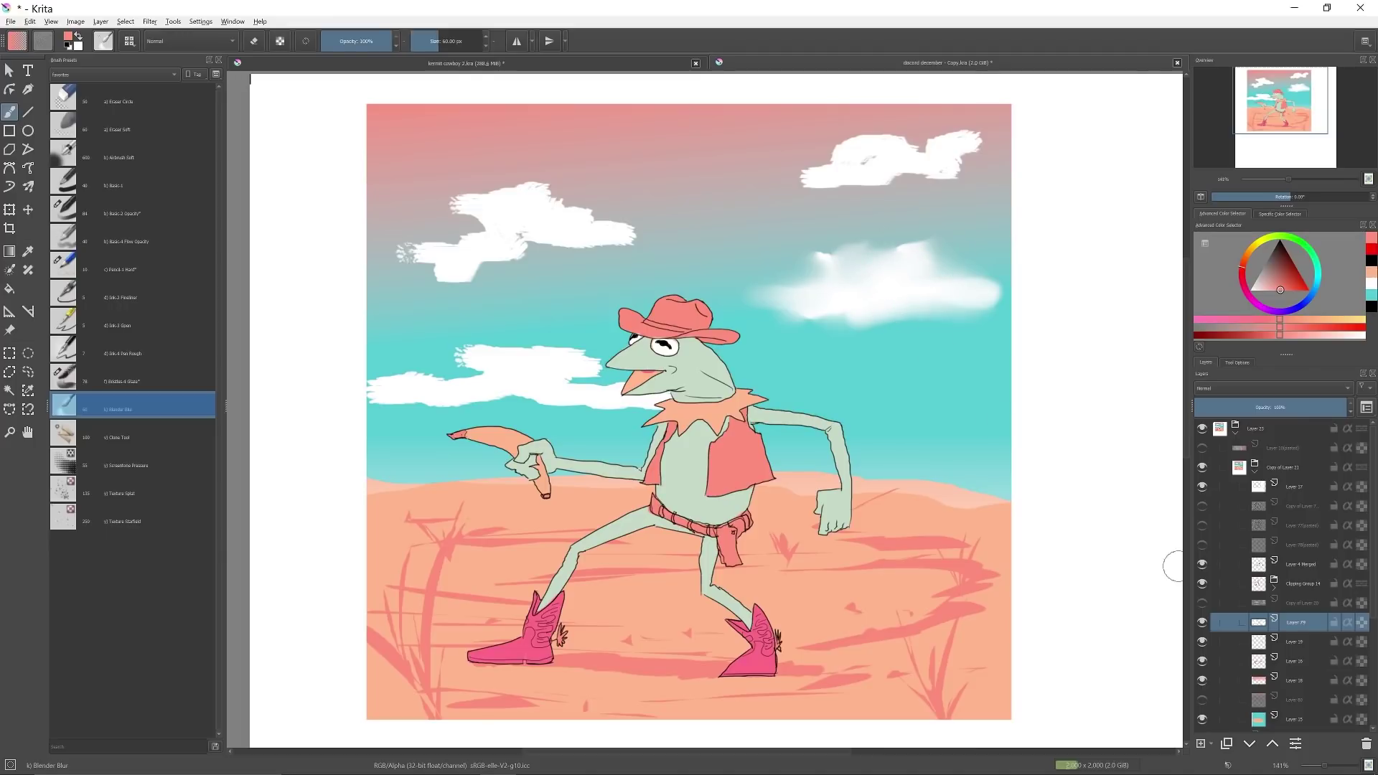
Step: Hide the partly blended cloud layer, show the finished clouds on Copy of Layer 20, and make the merged layer above Clipping Group 14 active
{"action": "left_click", "coordinate": [1203, 623]}
{"action": "left_click", "coordinate": [1202, 603]}
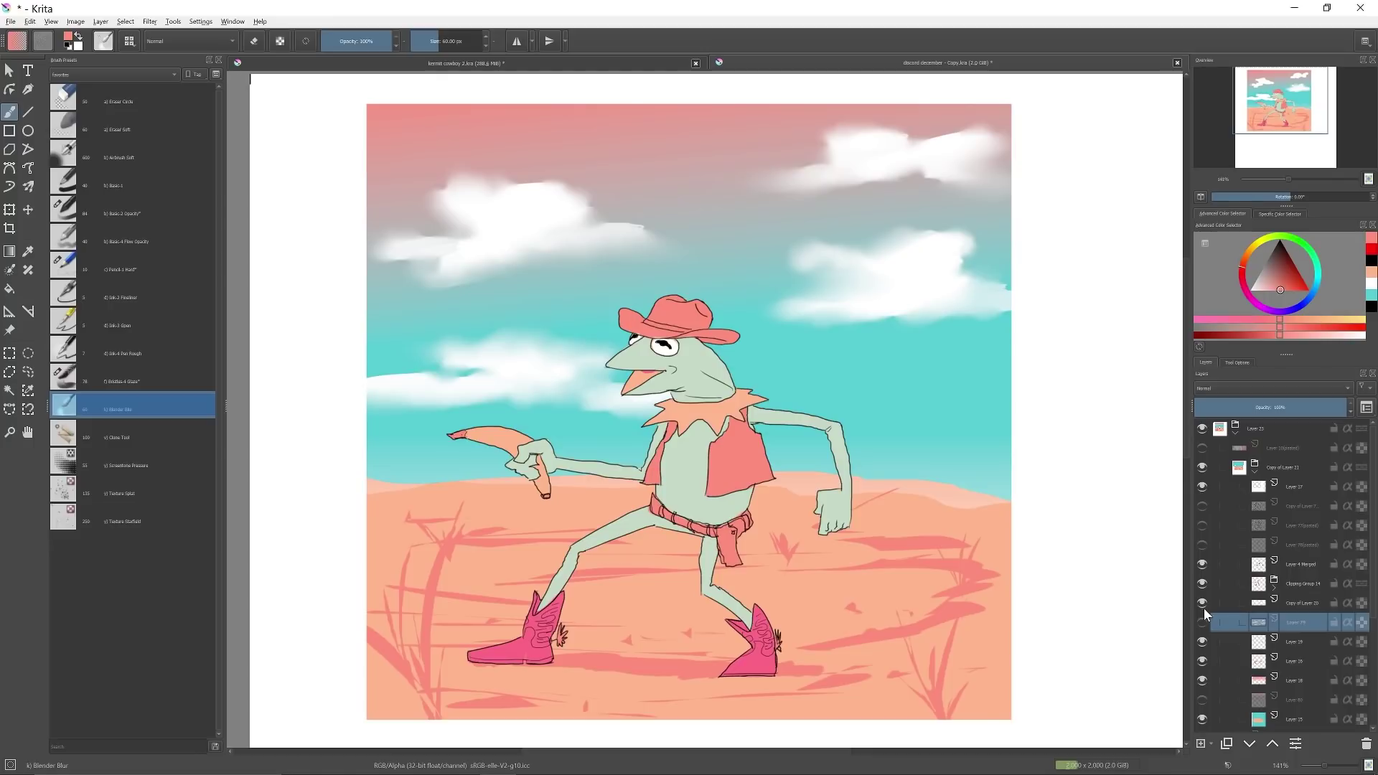
{"action": "left_click", "coordinate": [1228, 564]}
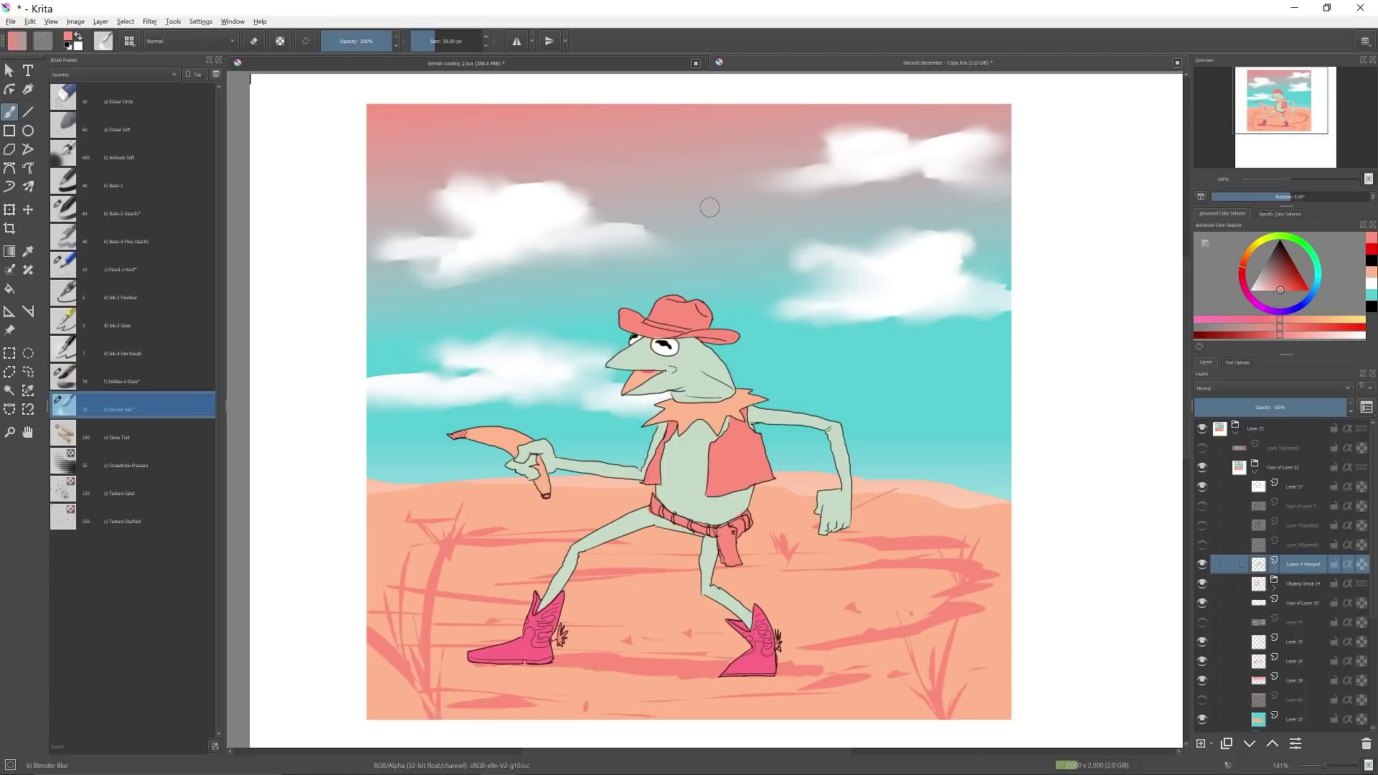
Step: Compare the flat-colored illustration with the finished painting in the other open document, ending on the finished painting
{"action": "left_click", "coordinate": [631, 63]}
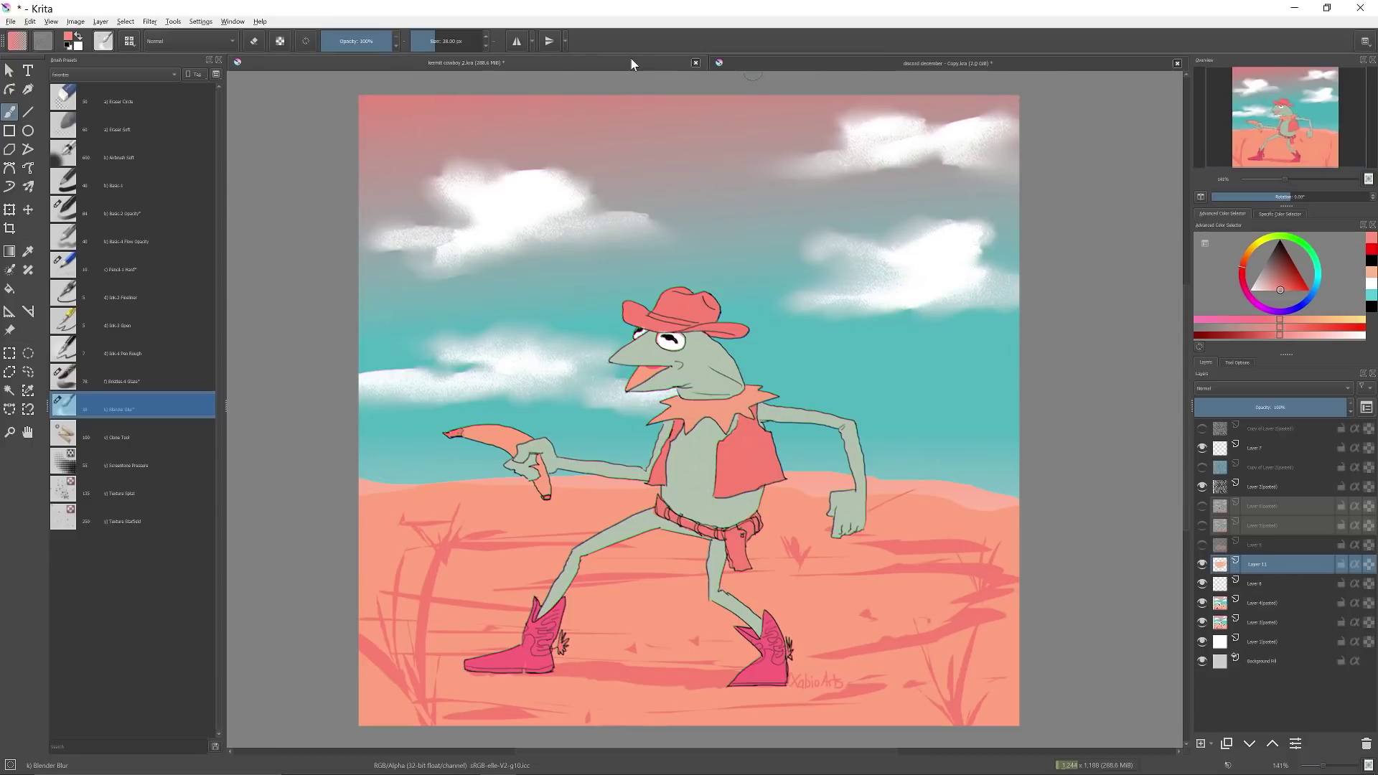
{"action": "left_click", "coordinate": [738, 67]}
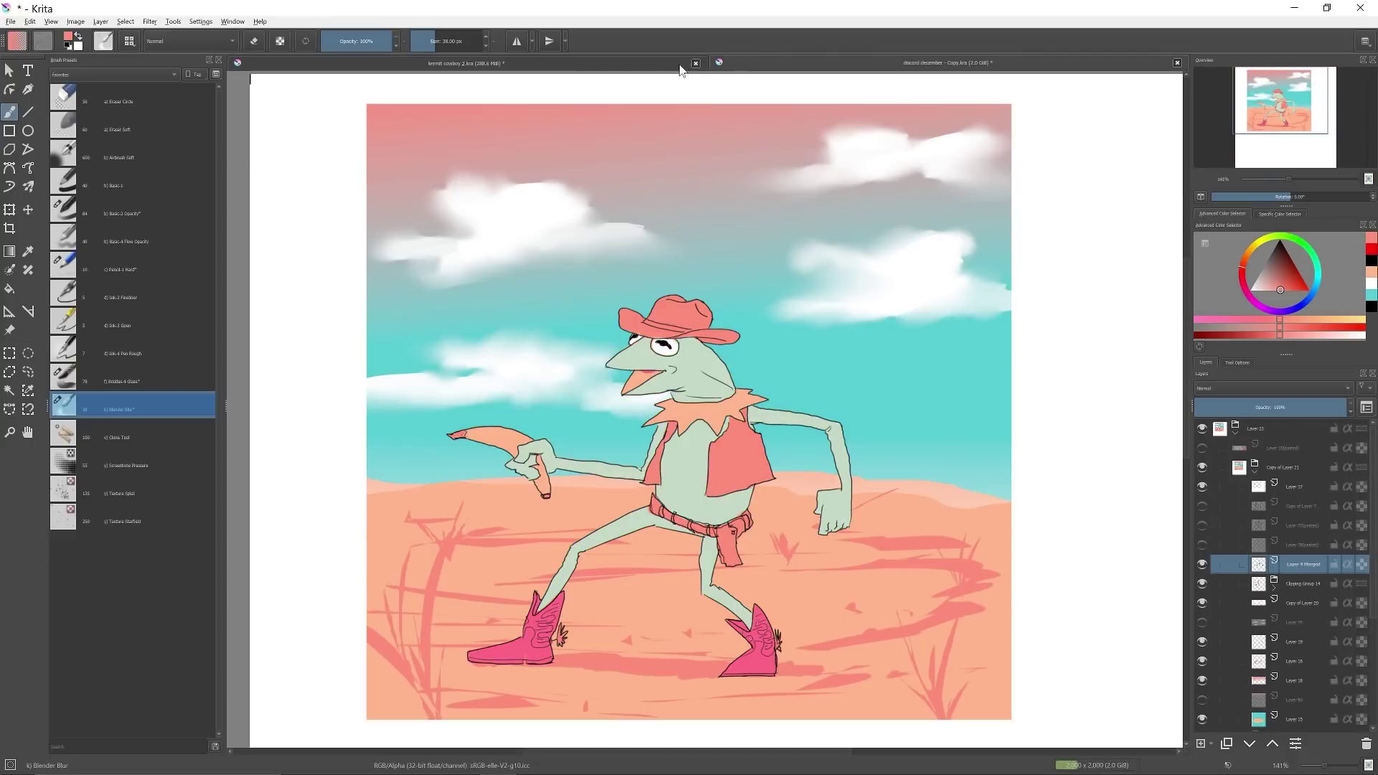
{"action": "left_click", "coordinate": [676, 66]}
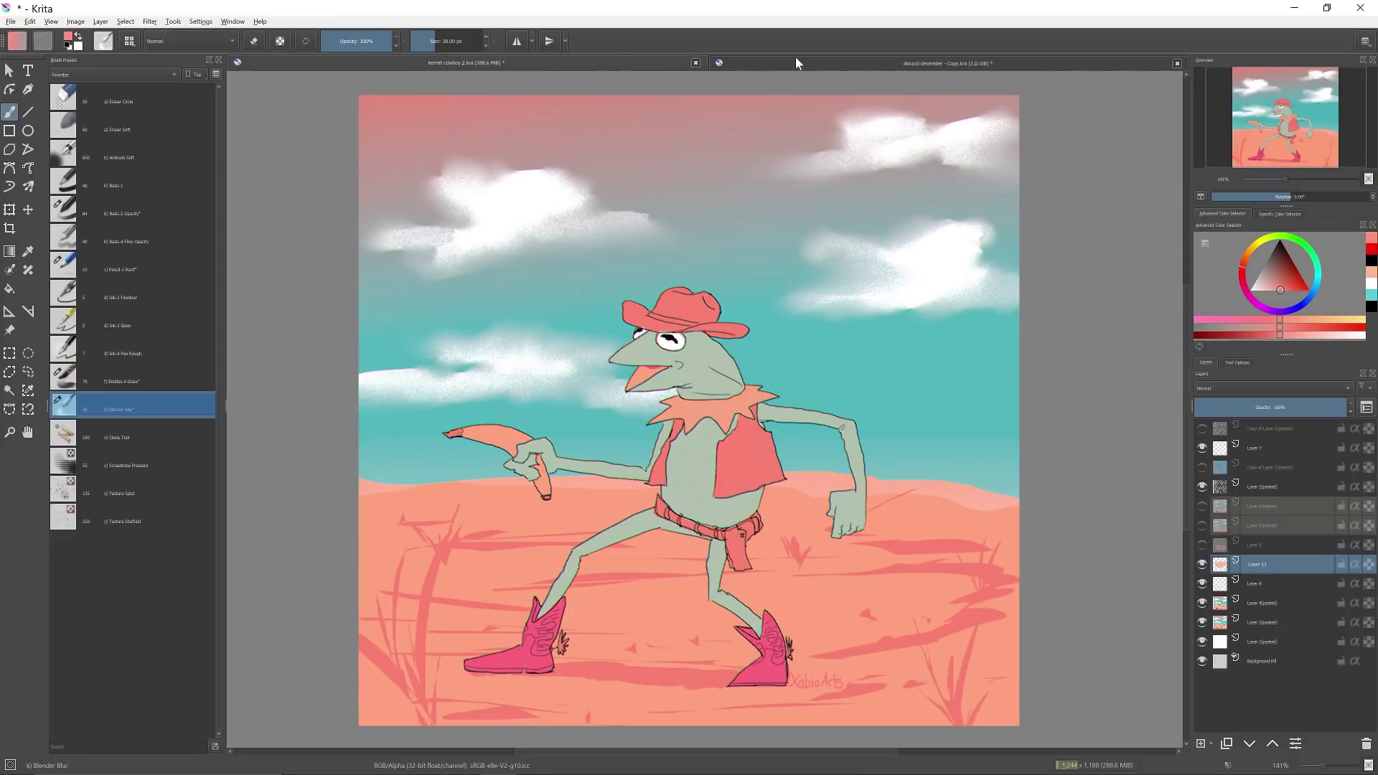
{"action": "left_click", "coordinate": [770, 63]}
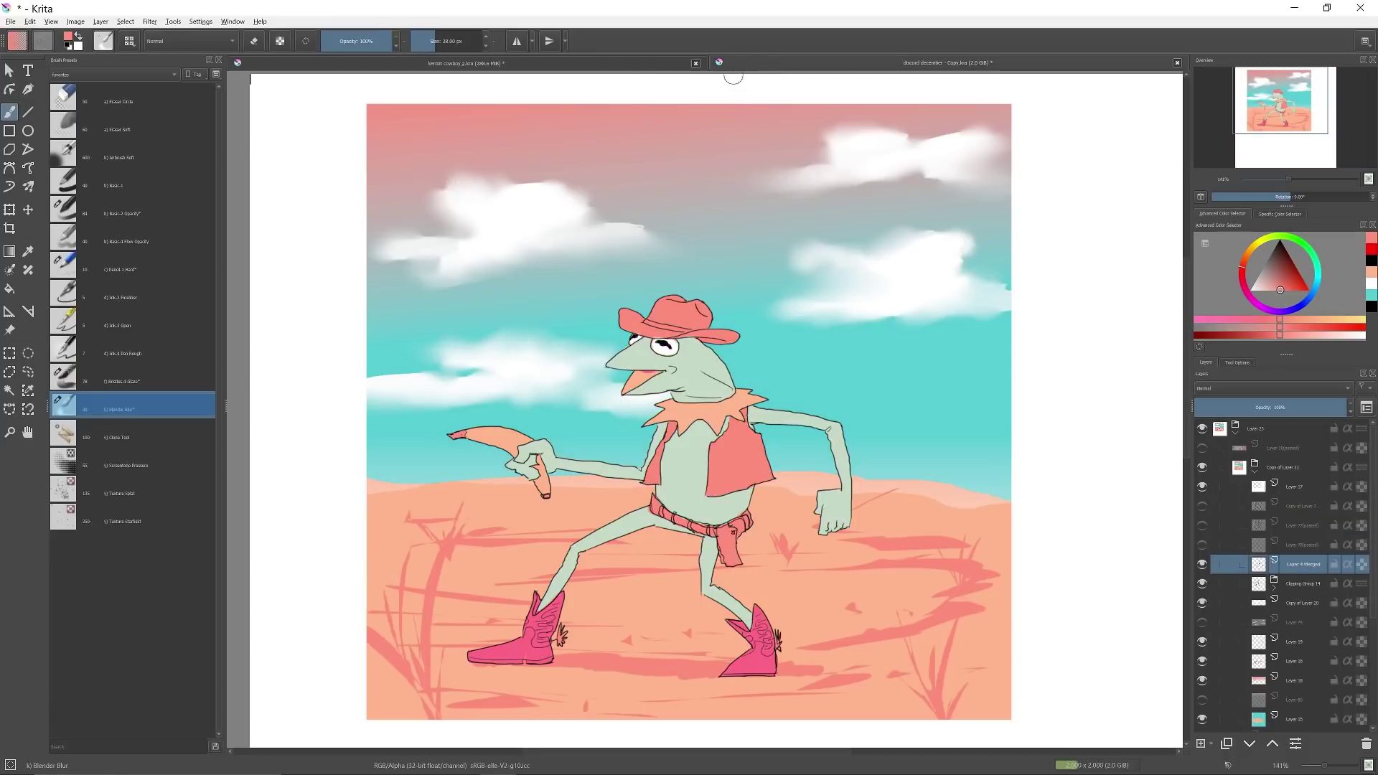
{"action": "left_click", "coordinate": [653, 63]}
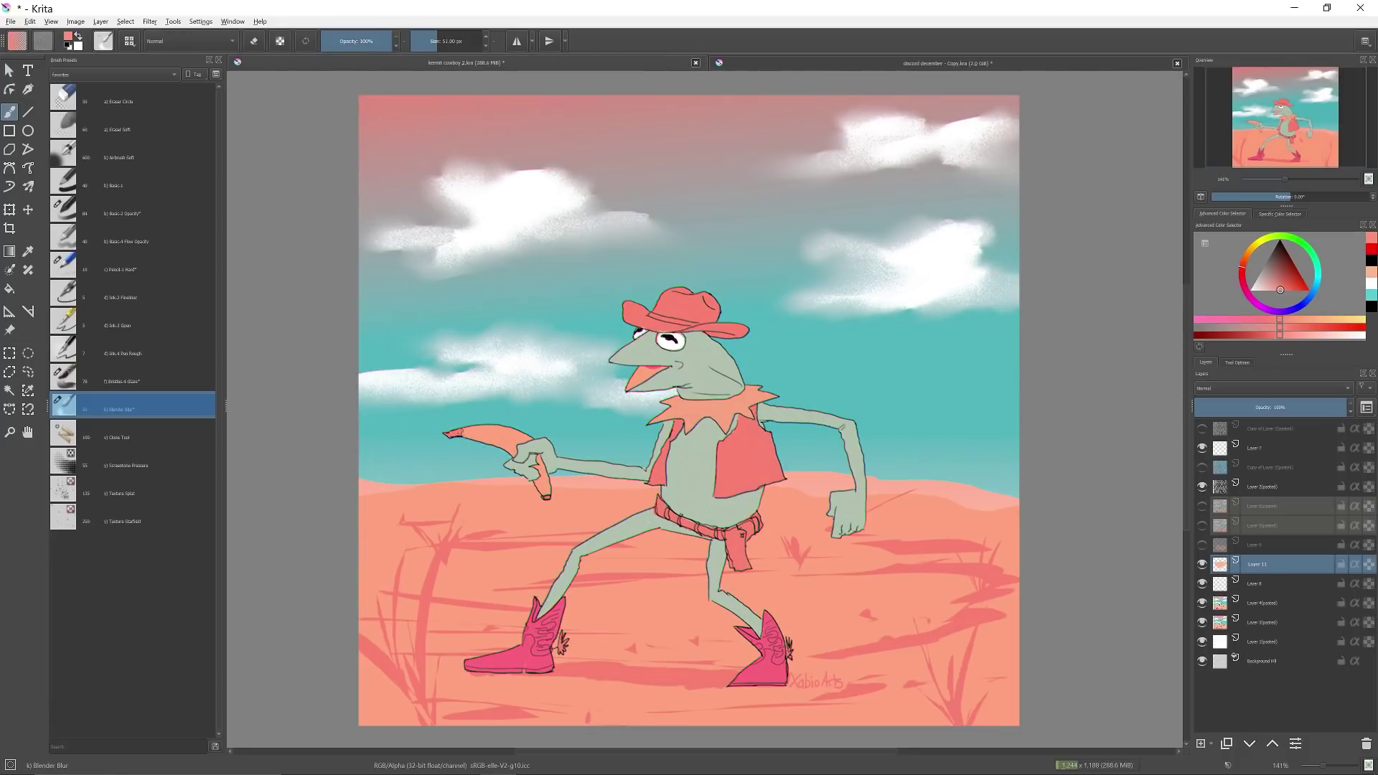
Step: Examine the colored line fringes and the grain on the frog's head, collar and vest in the finished painting
{"action": "scroll", "coordinate": [661, 323], "scroll_direction": "up", "scroll_amount": 6}
{"action": "left_click_drag", "start_coordinate": [661, 323], "coordinate": [765, 455]}
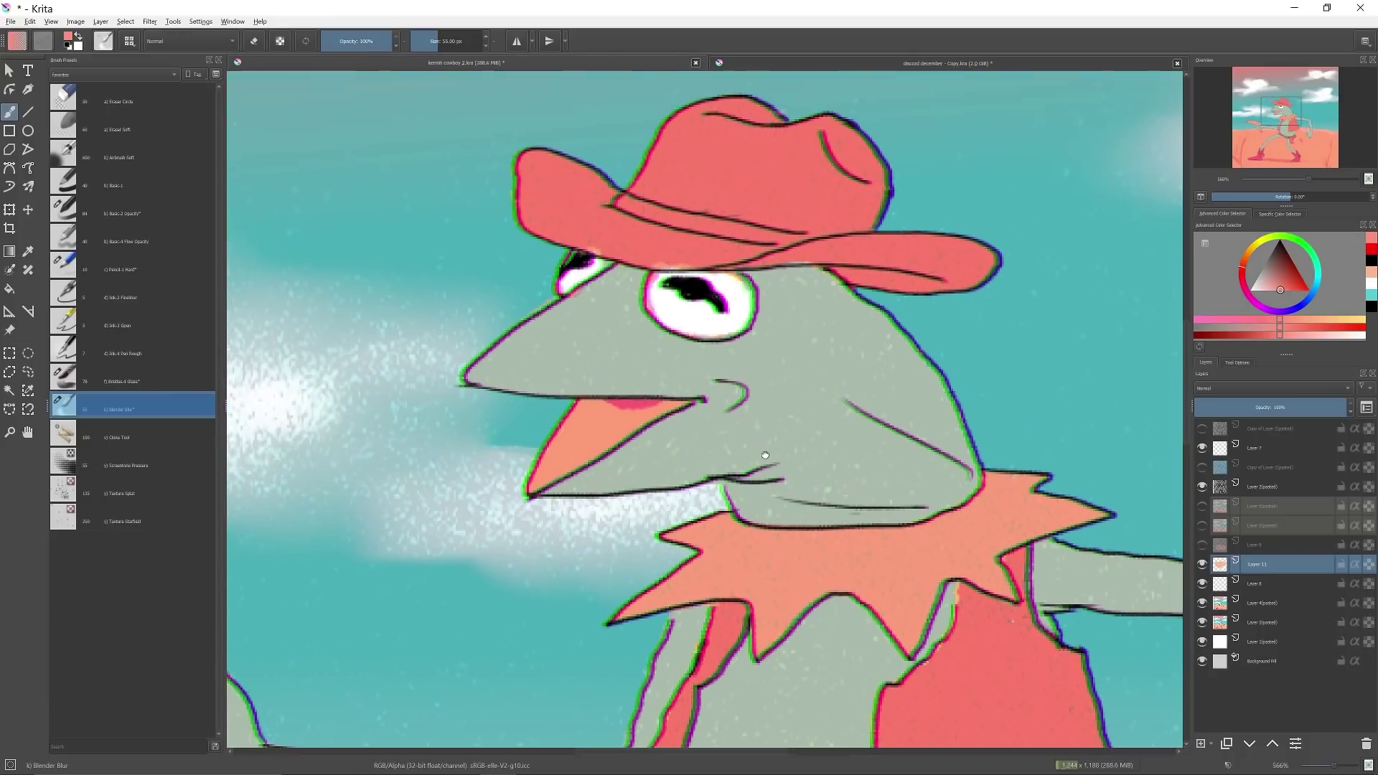
{"action": "scroll", "coordinate": [765, 455], "scroll_direction": "down", "scroll_amount": 1}
{"action": "scroll", "coordinate": [744, 366], "scroll_direction": "down", "scroll_amount": 1}
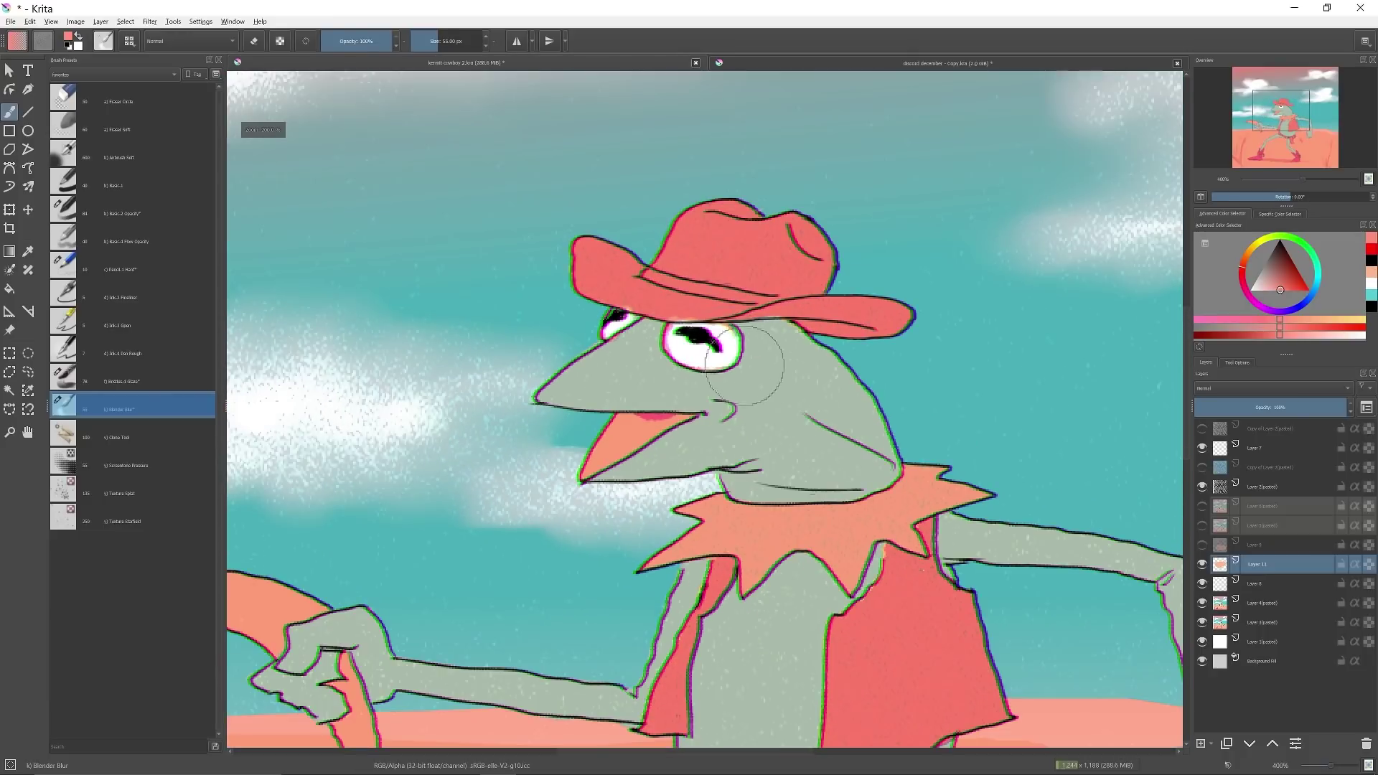
{"action": "left_click_drag", "start_coordinate": [788, 502], "coordinate": [719, 422]}
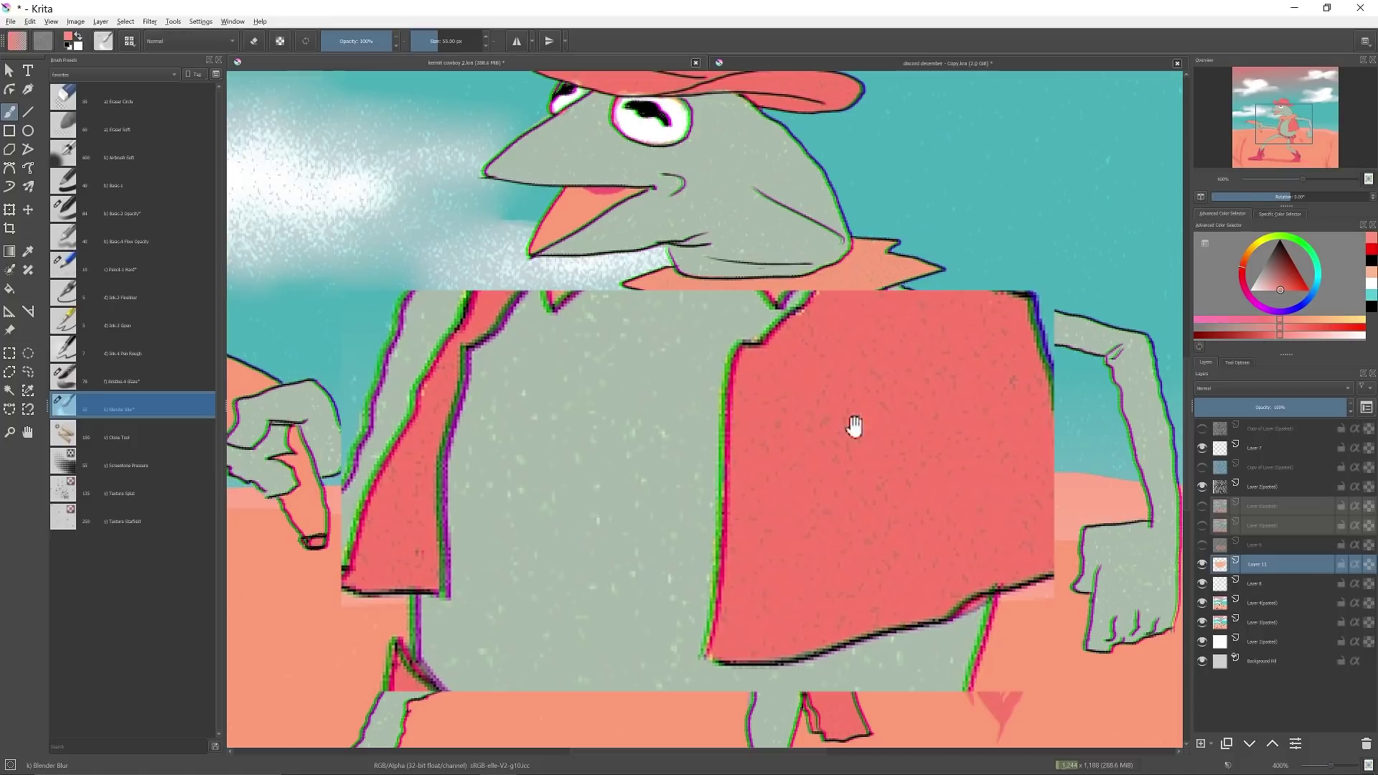
{"action": "scroll", "coordinate": [854, 426], "scroll_direction": "down", "scroll_amount": 2}
{"action": "scroll", "coordinate": [824, 507], "scroll_direction": "down", "scroll_amount": 2}
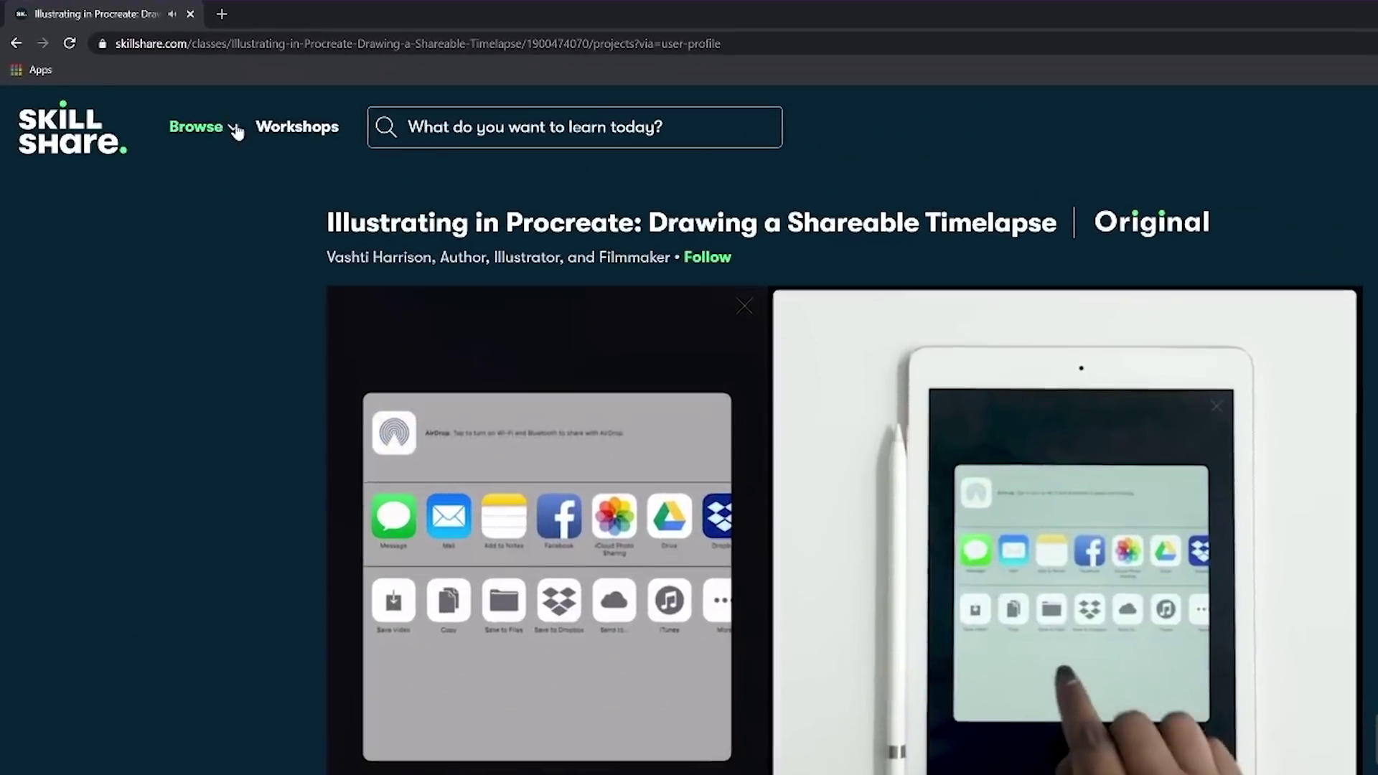
Step: Skip forward through the Coloring lesson of the Procreate shareable timelapse class on Skillshare
{"action": "left_click", "coordinate": [136, 84]}
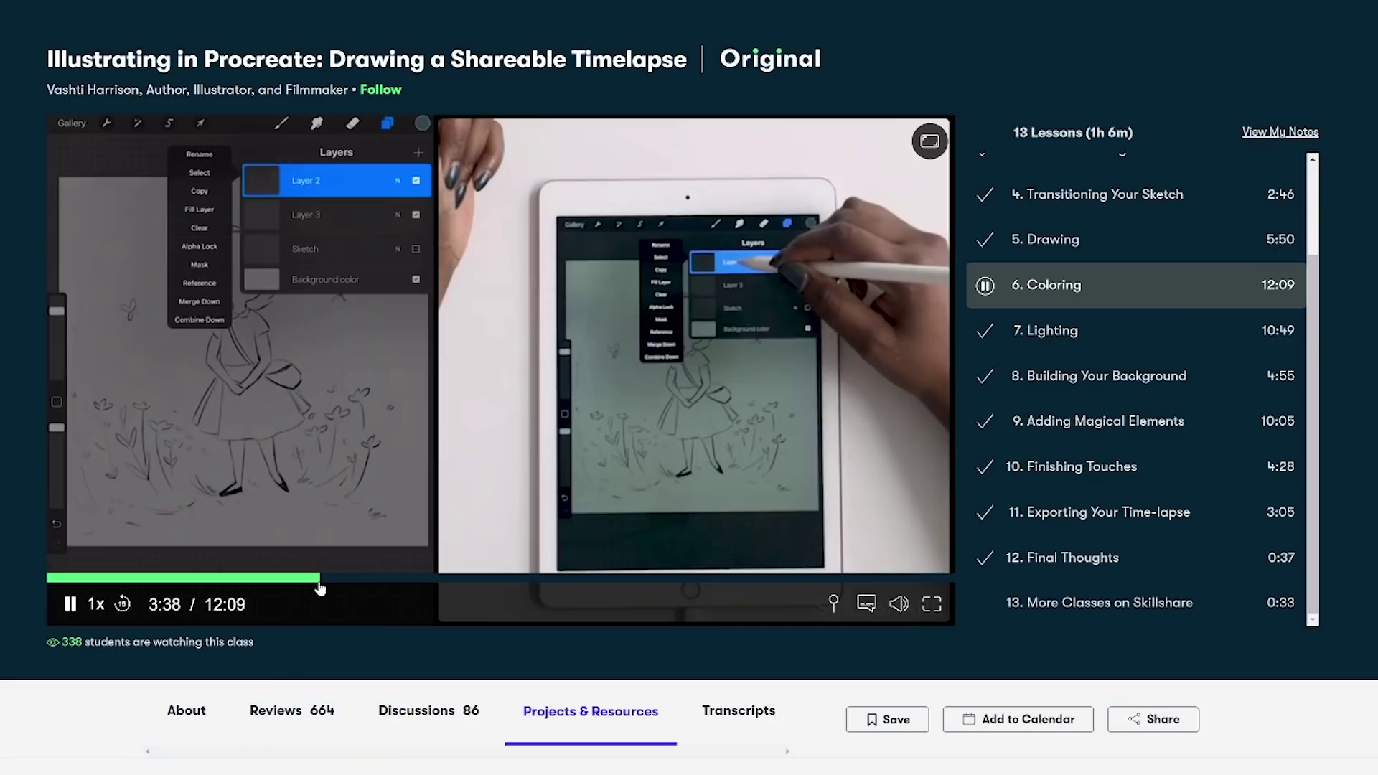
{"action": "left_click", "coordinate": [414, 578]}
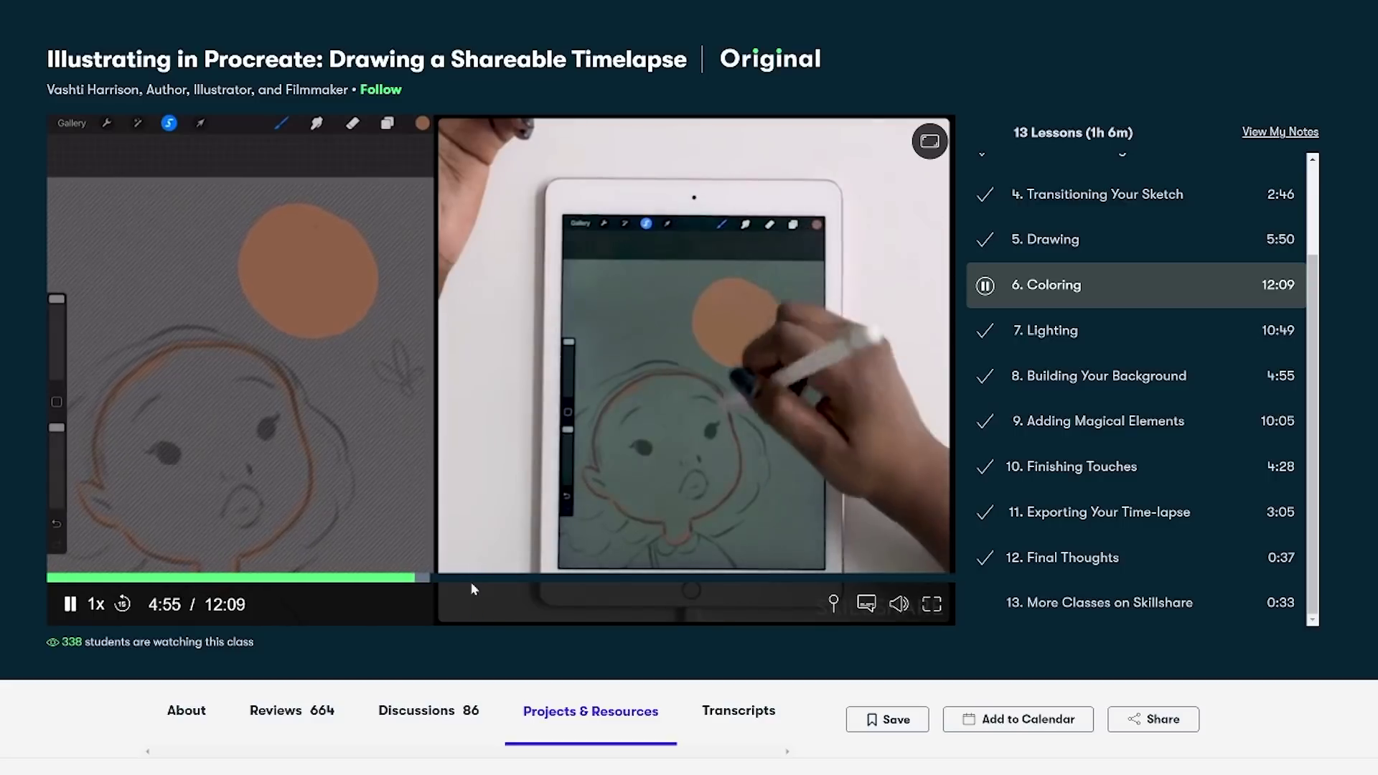
{"action": "left_click", "coordinate": [478, 578]}
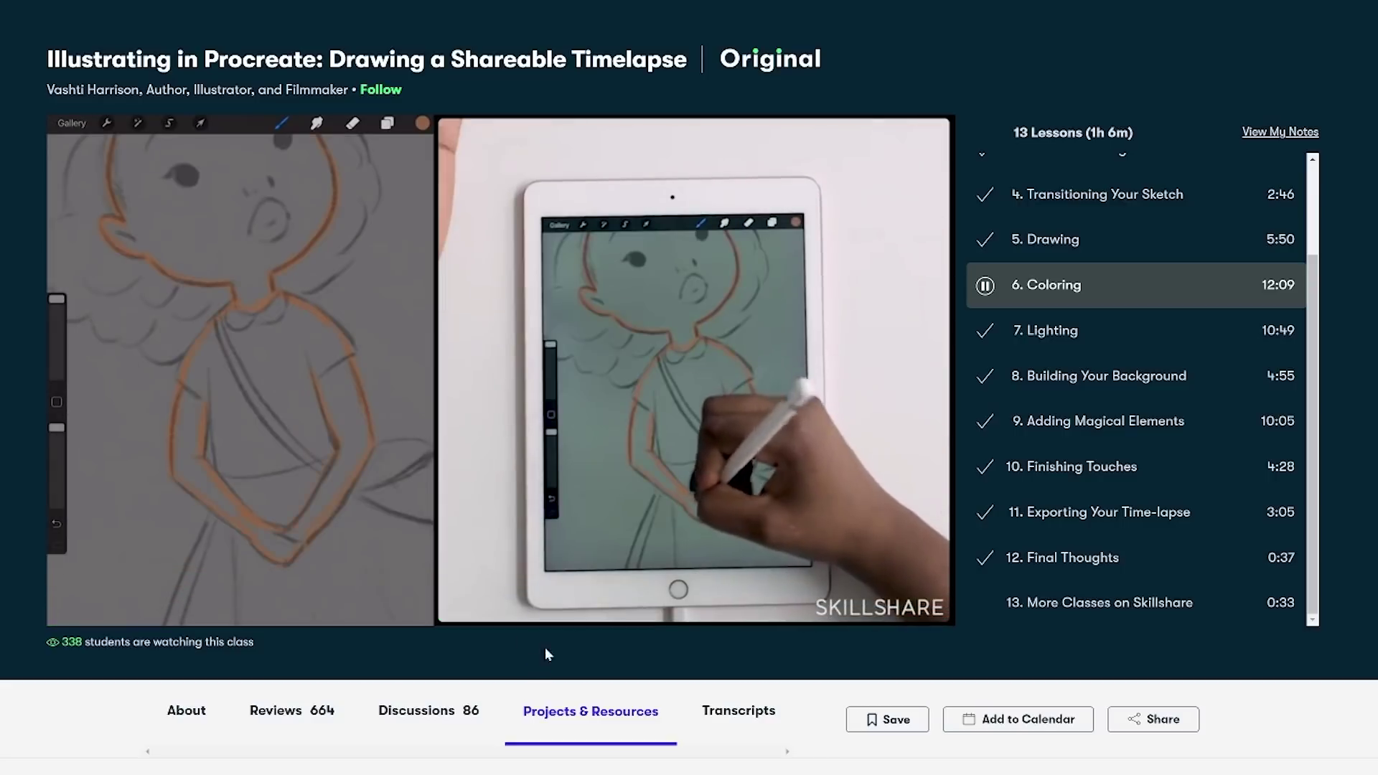
{"action": "left_click", "coordinate": [552, 577]}
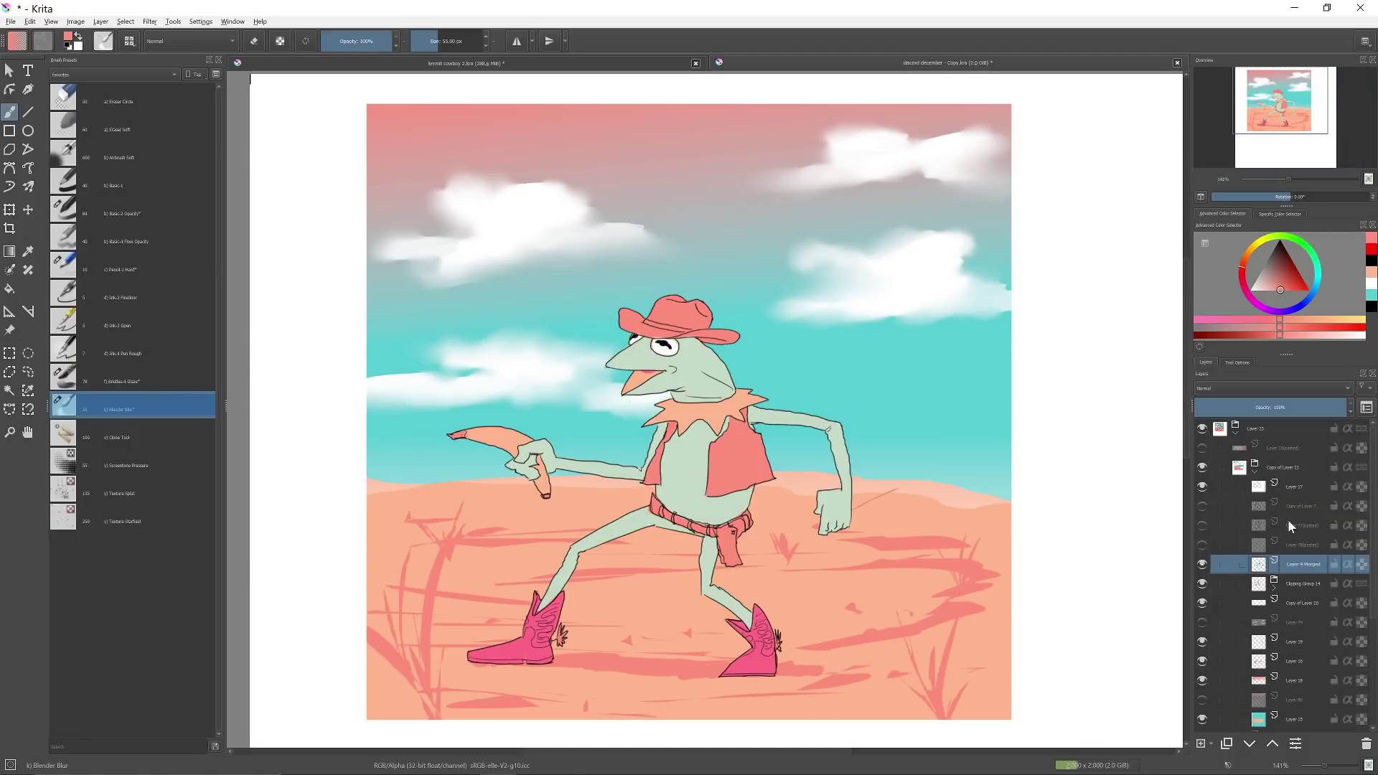
Step: Hide the Layer 77(pasted) texture in Krita, and show and select the static noise layer directly beneath Layer 17
{"action": "mouse_move", "coordinate": [1290, 519]}
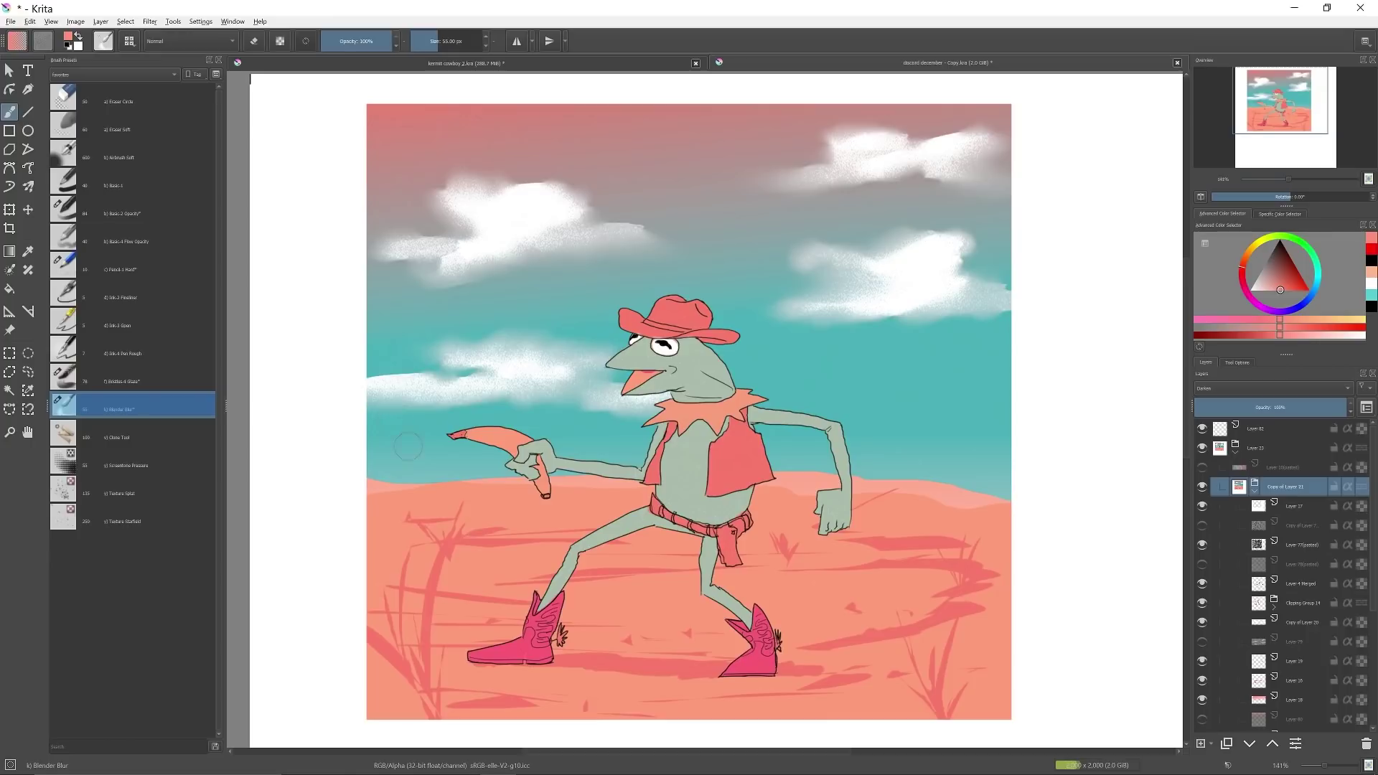
{"action": "left_click", "coordinate": [1200, 545]}
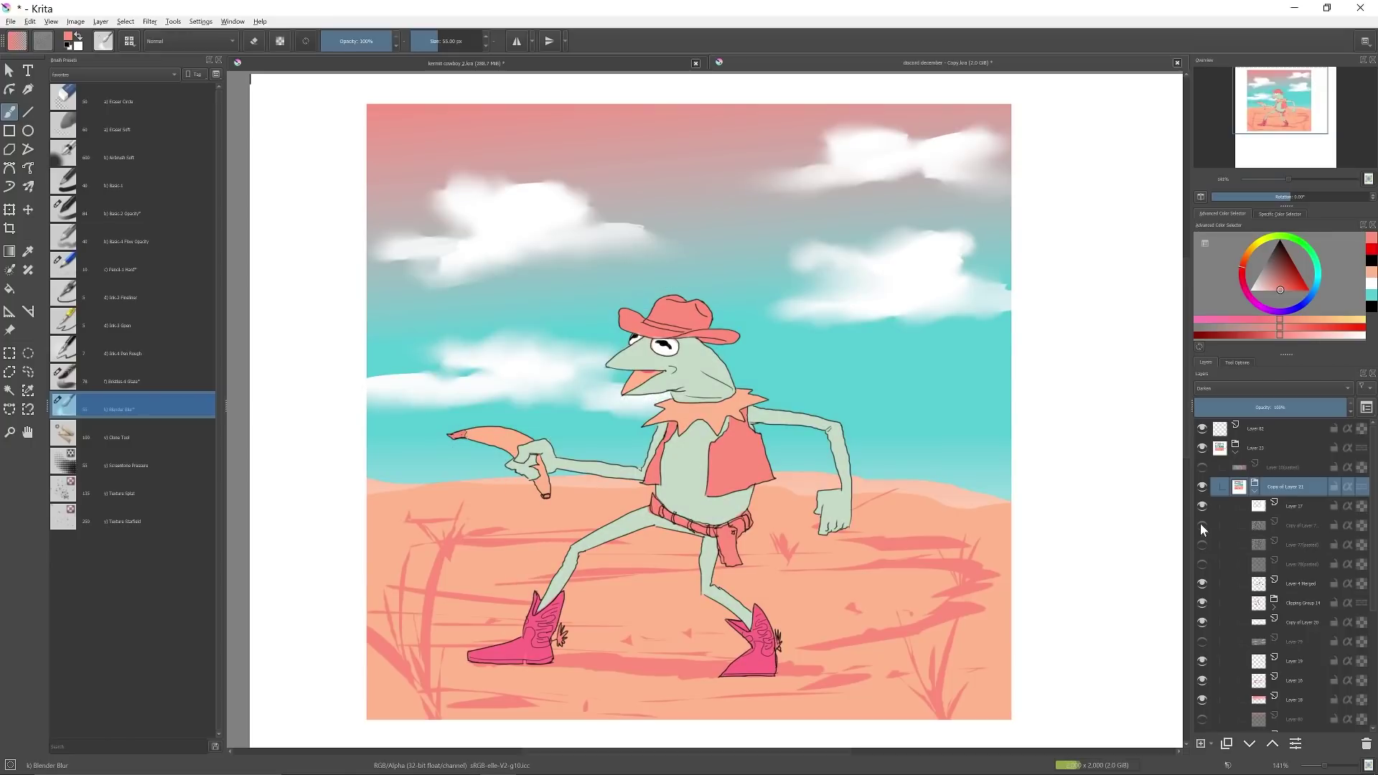
{"action": "left_click", "coordinate": [1200, 524]}
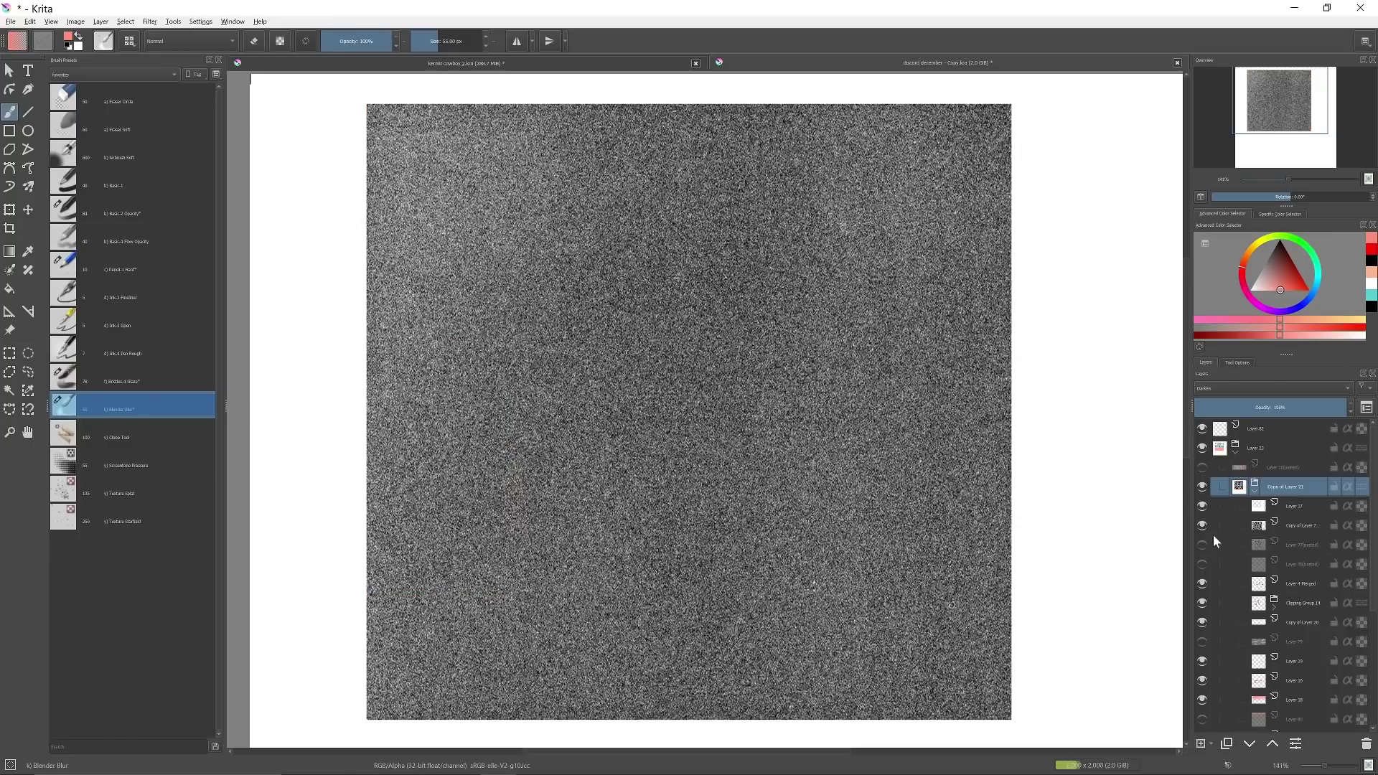
{"action": "left_click", "coordinate": [1213, 530]}
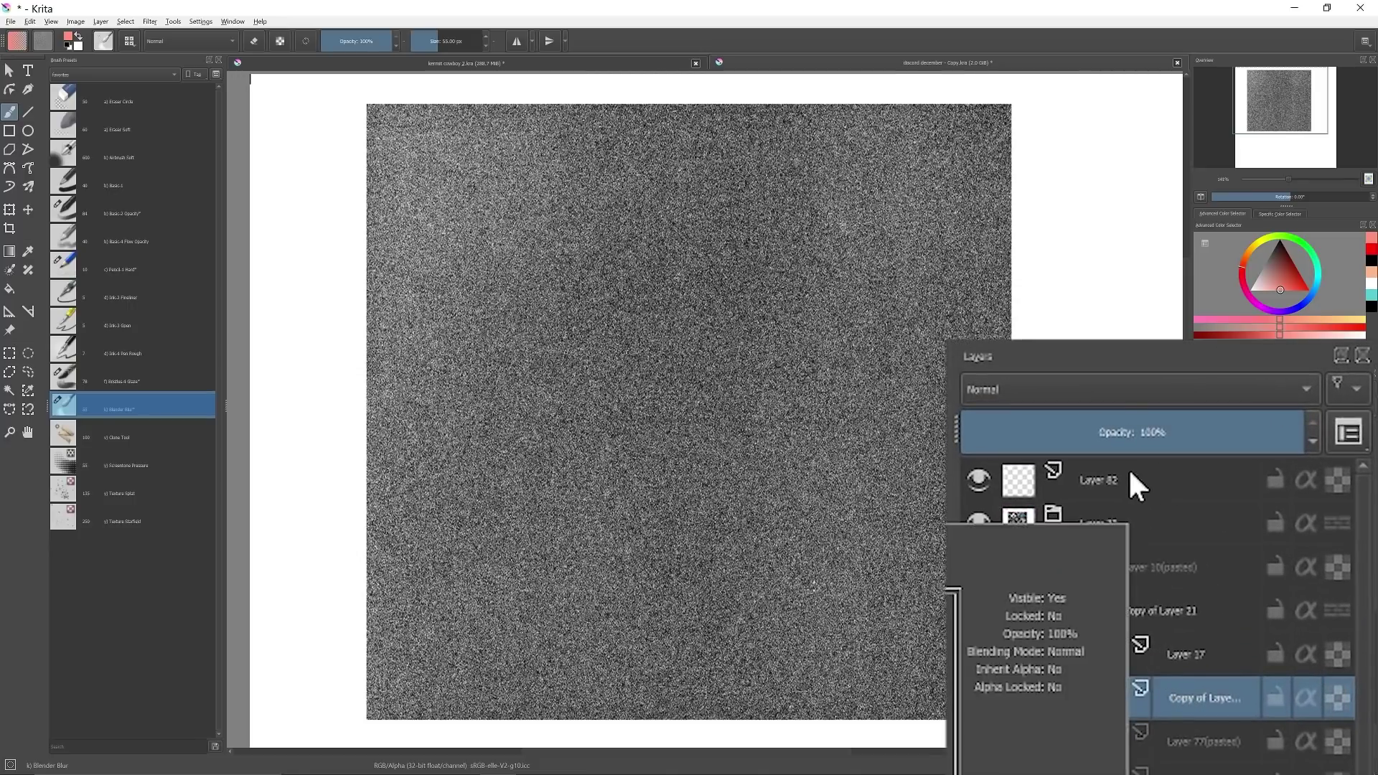
Step: Set the static noise layer's opacity to 28% and its blending mode to Burn
{"action": "left_click_drag", "start_coordinate": [1099, 431], "coordinate": [1060, 416]}
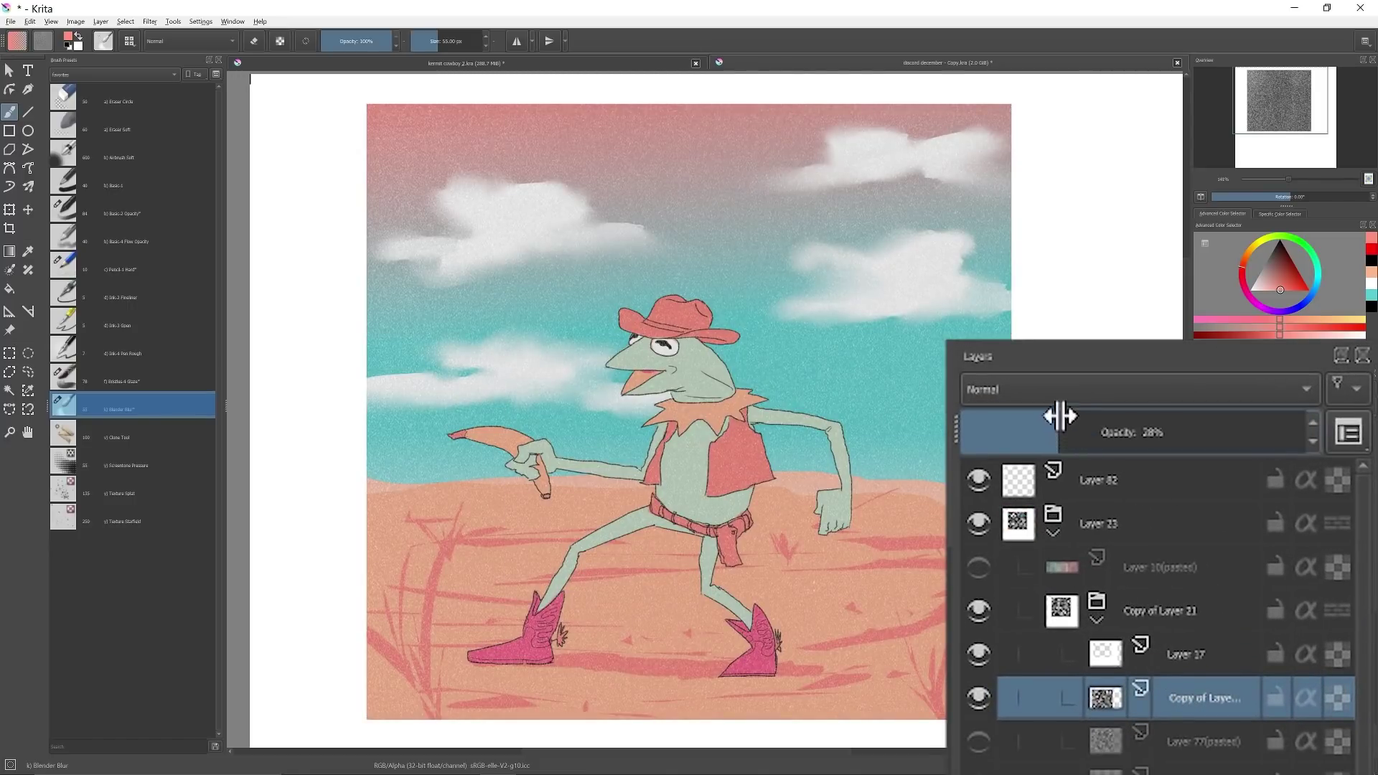
{"action": "left_click", "coordinate": [1052, 391]}
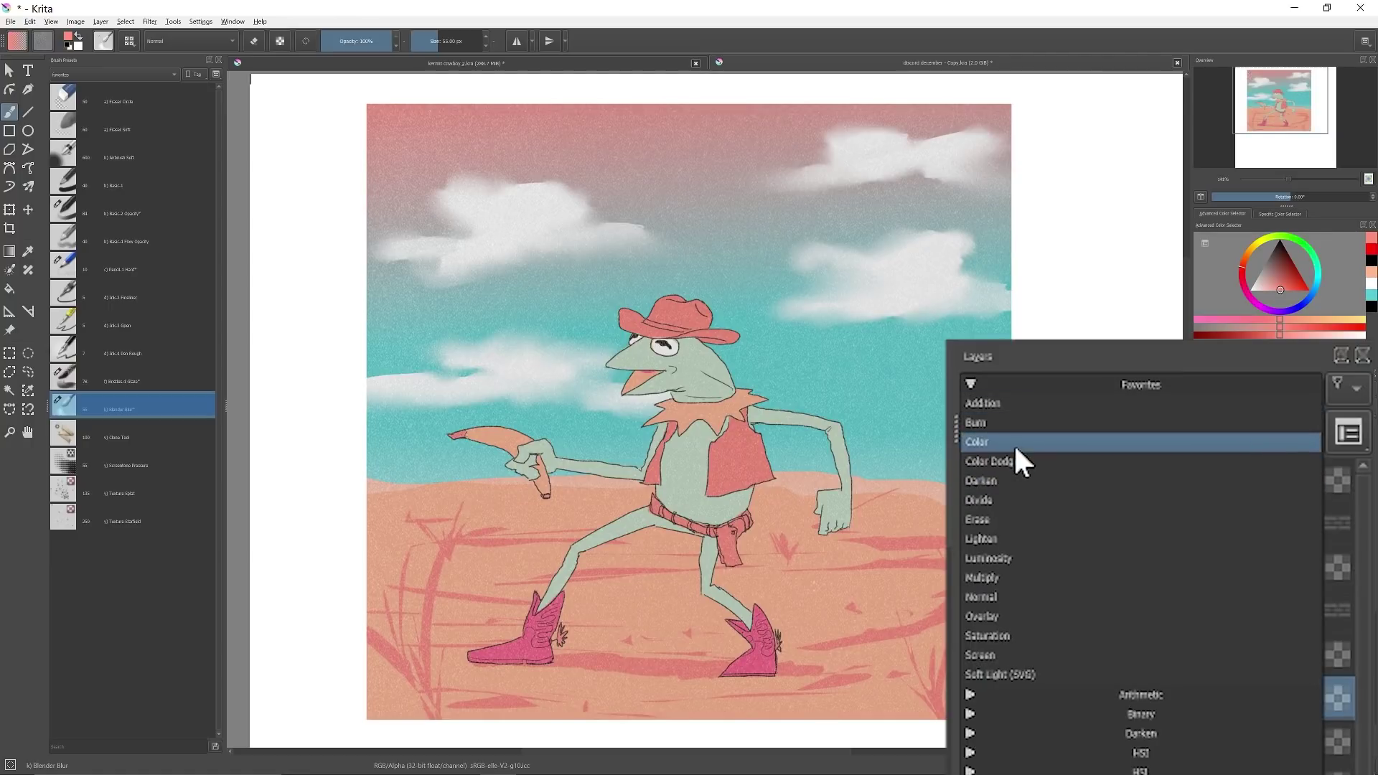
{"action": "left_click", "coordinate": [1014, 422]}
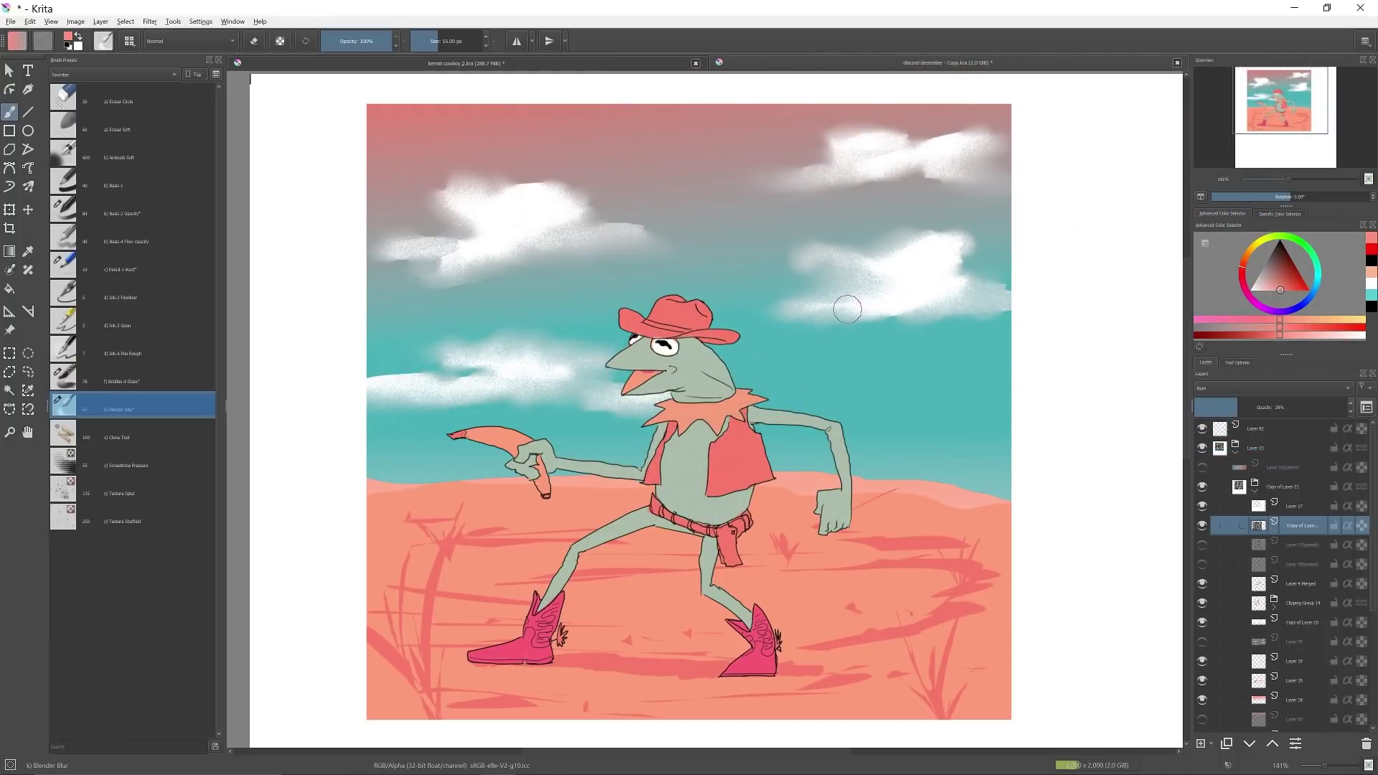
Step: Examine the static grain over the frog's head and upper body up close
{"action": "key", "text": "plus"}
{"action": "key", "text": "plus"}
{"action": "key", "text": "plus"}
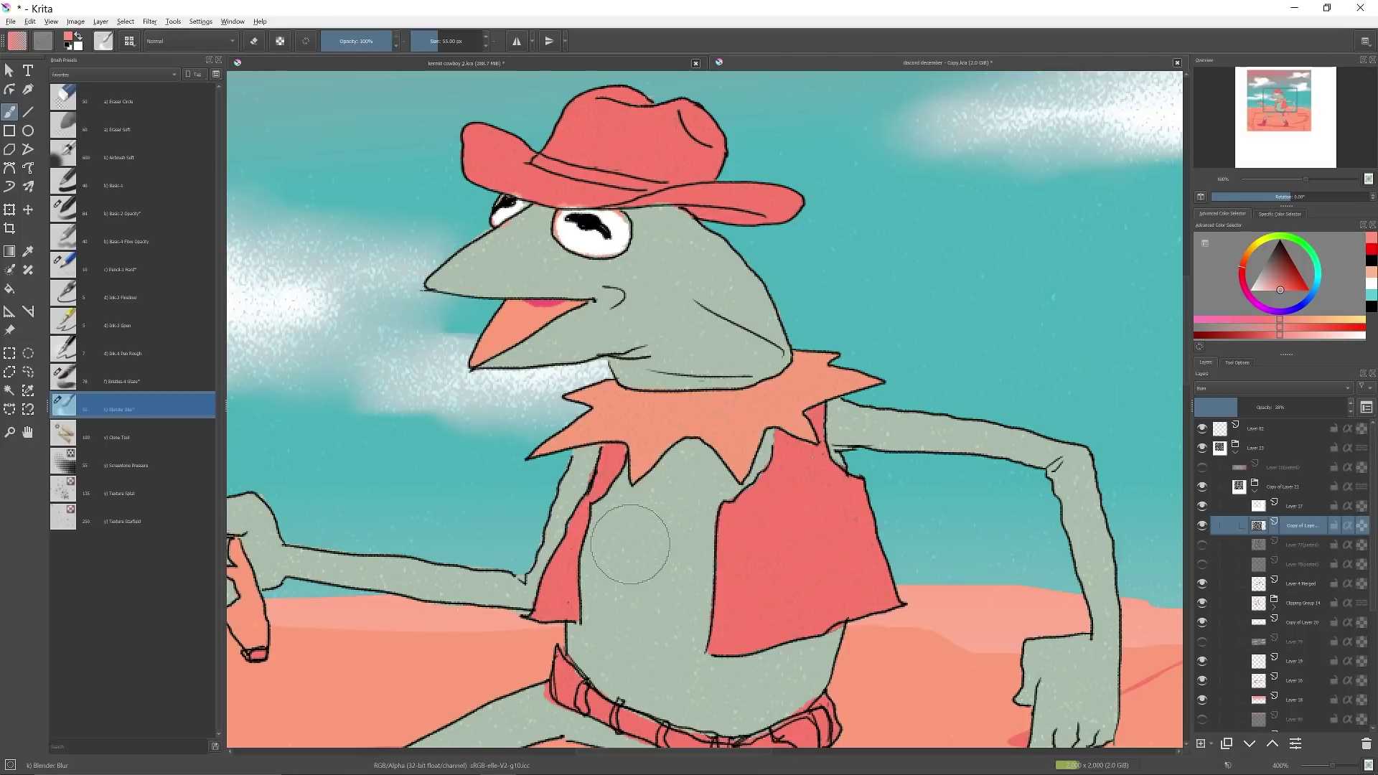
{"action": "key", "text": "minus"}
{"action": "key", "text": "minus"}
{"action": "key", "text": "minus"}
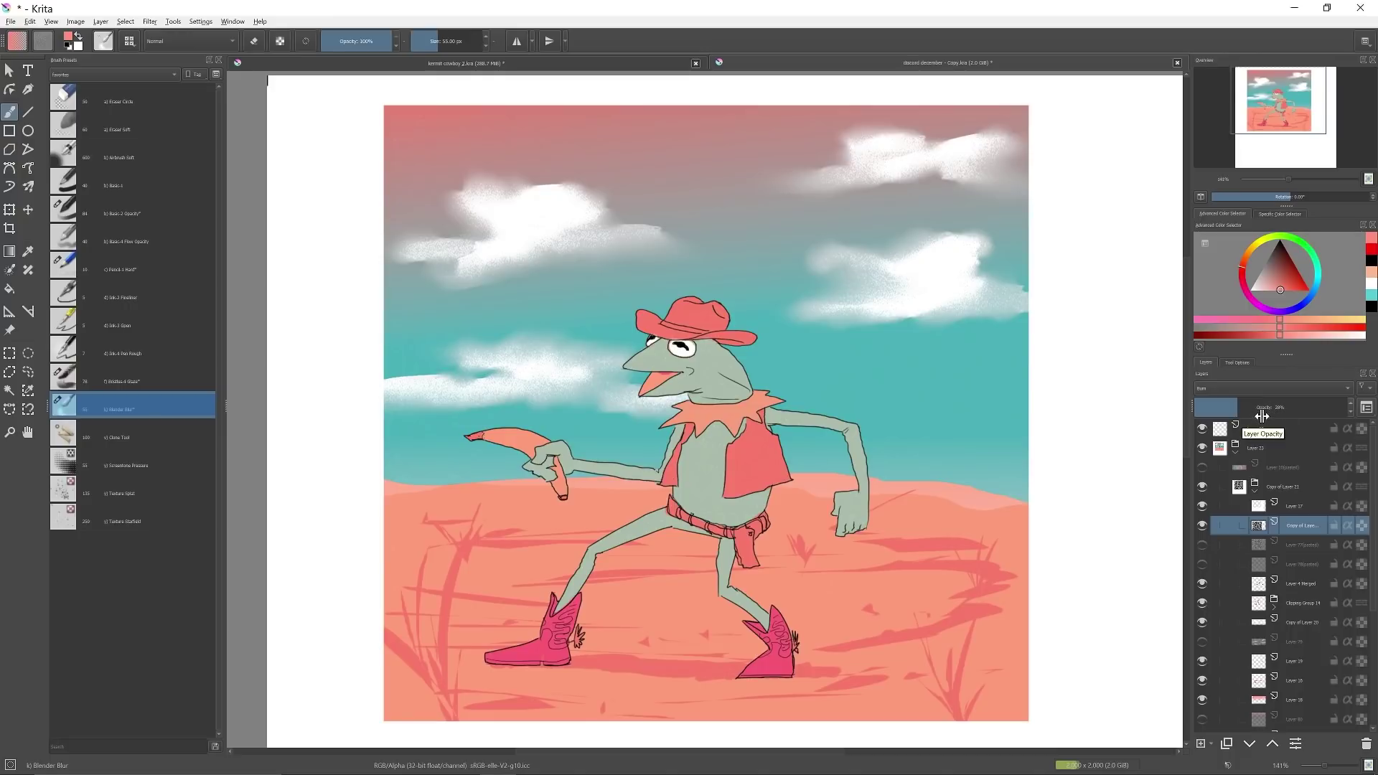
Step: Adjust the lightness of the static noise layer with the HSV/HSL Adjustment filter
{"action": "mouse_move", "coordinate": [1255, 426]}
{"action": "mouse_move", "coordinate": [1230, 452]}
{"action": "key", "text": "ctrl+u"}
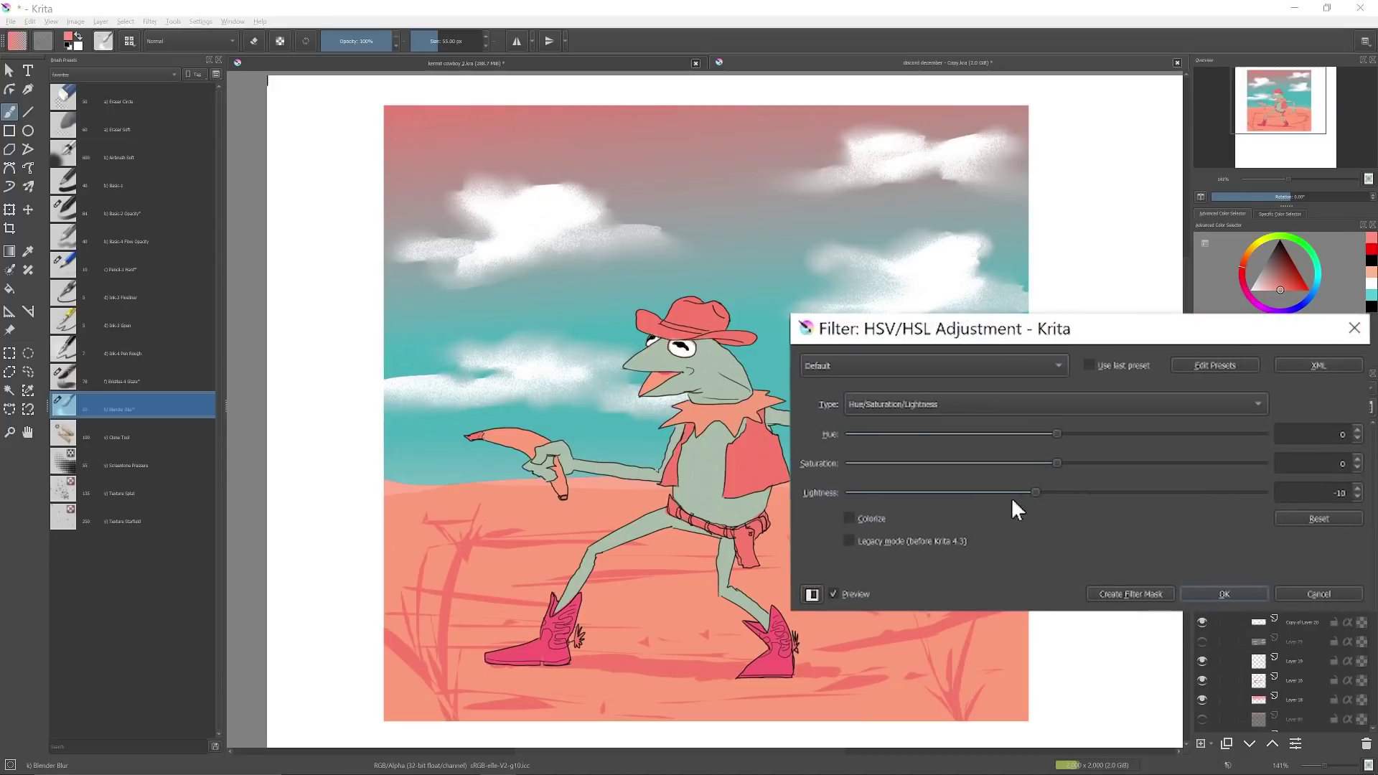
{"action": "left_click_drag", "start_coordinate": [913, 494], "coordinate": [1078, 481]}
{"action": "key", "text": "Return"}
Step: View the colored outline fringes on the frog in the finished painting document
{"action": "mouse_move", "coordinate": [1224, 489]}
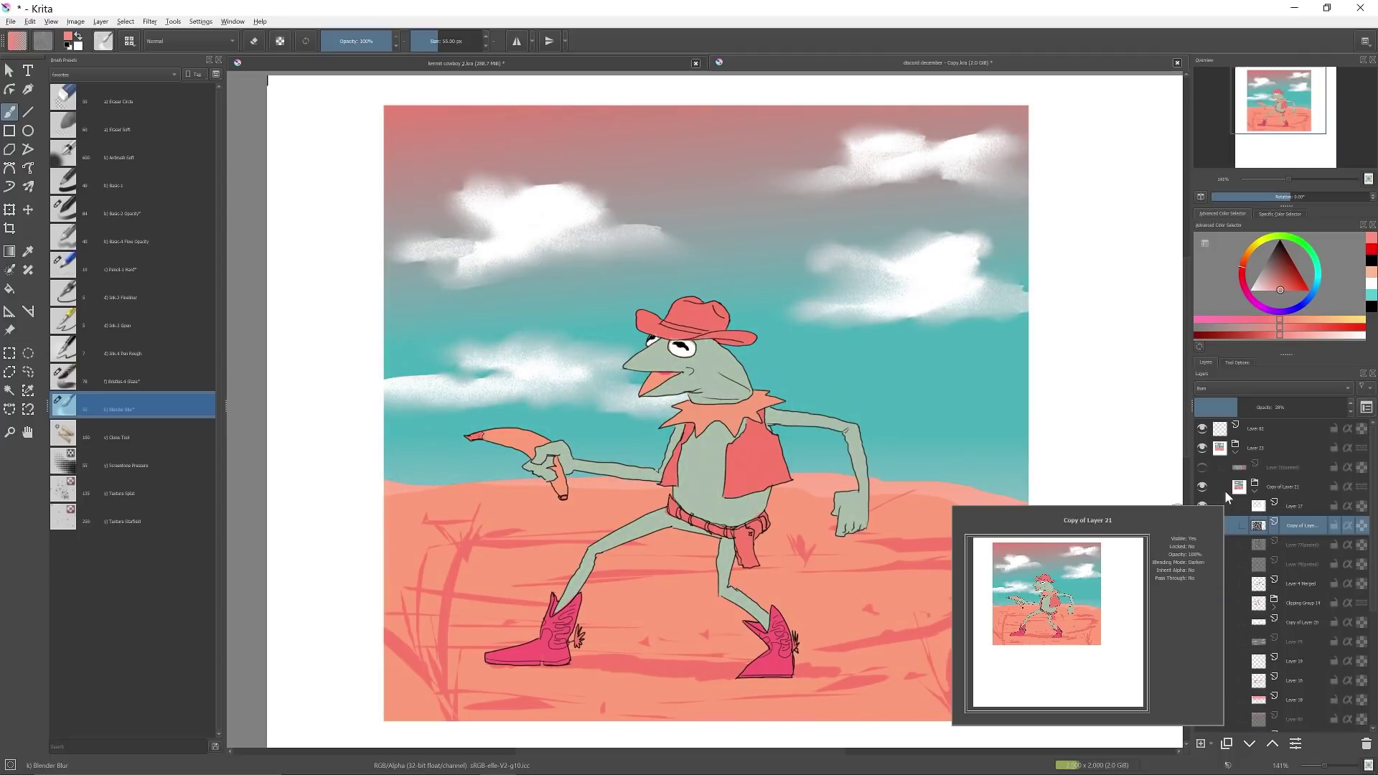
{"action": "mouse_move", "coordinate": [1229, 525]}
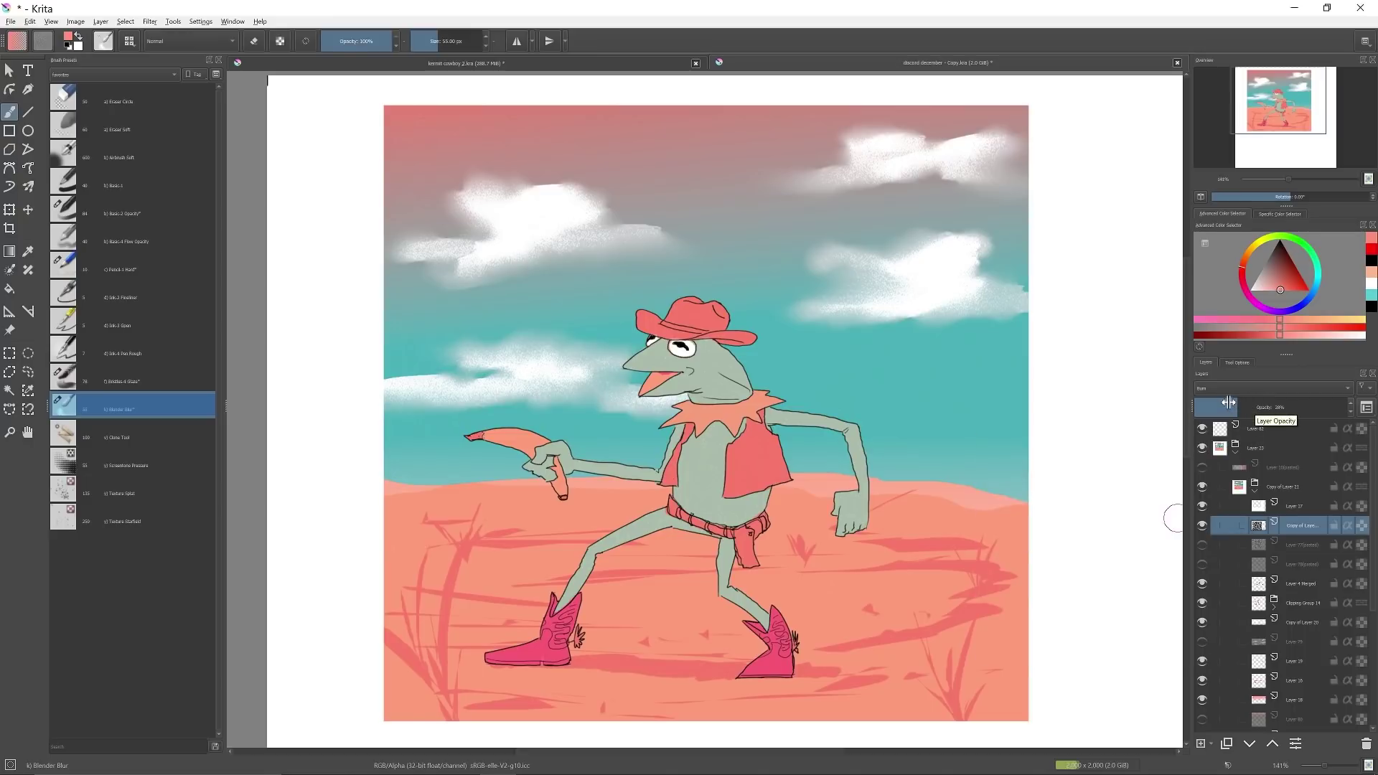
{"action": "mouse_move", "coordinate": [1218, 439]}
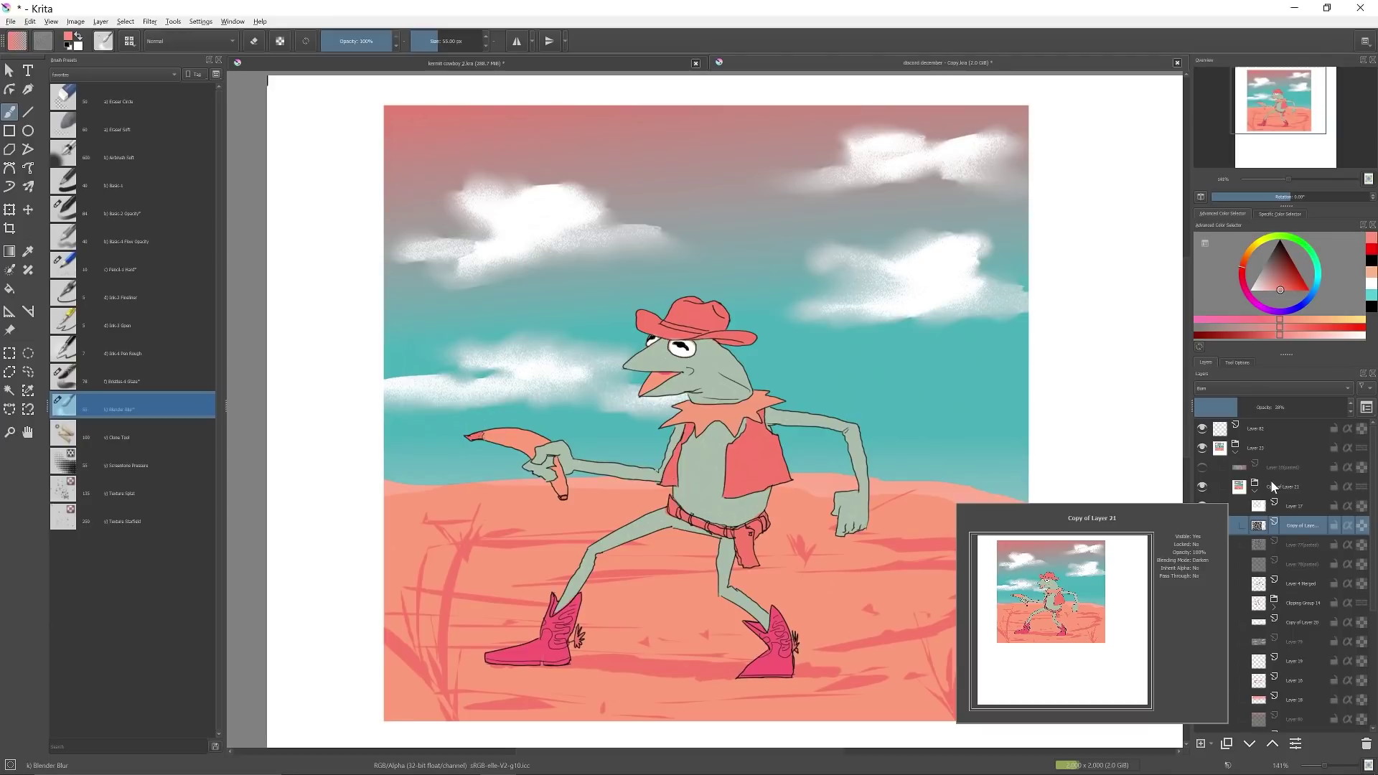
{"action": "left_click", "coordinate": [658, 70]}
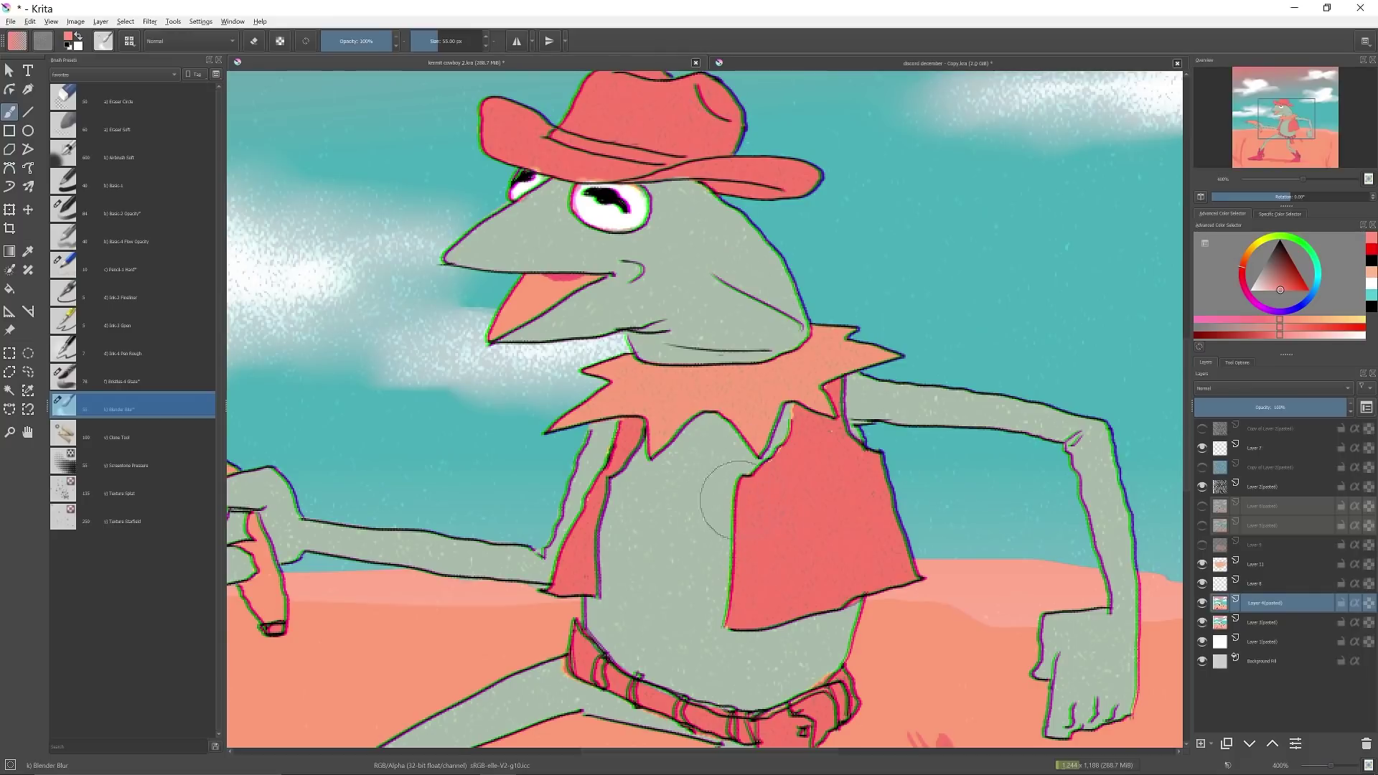
{"action": "left_click", "coordinate": [807, 64]}
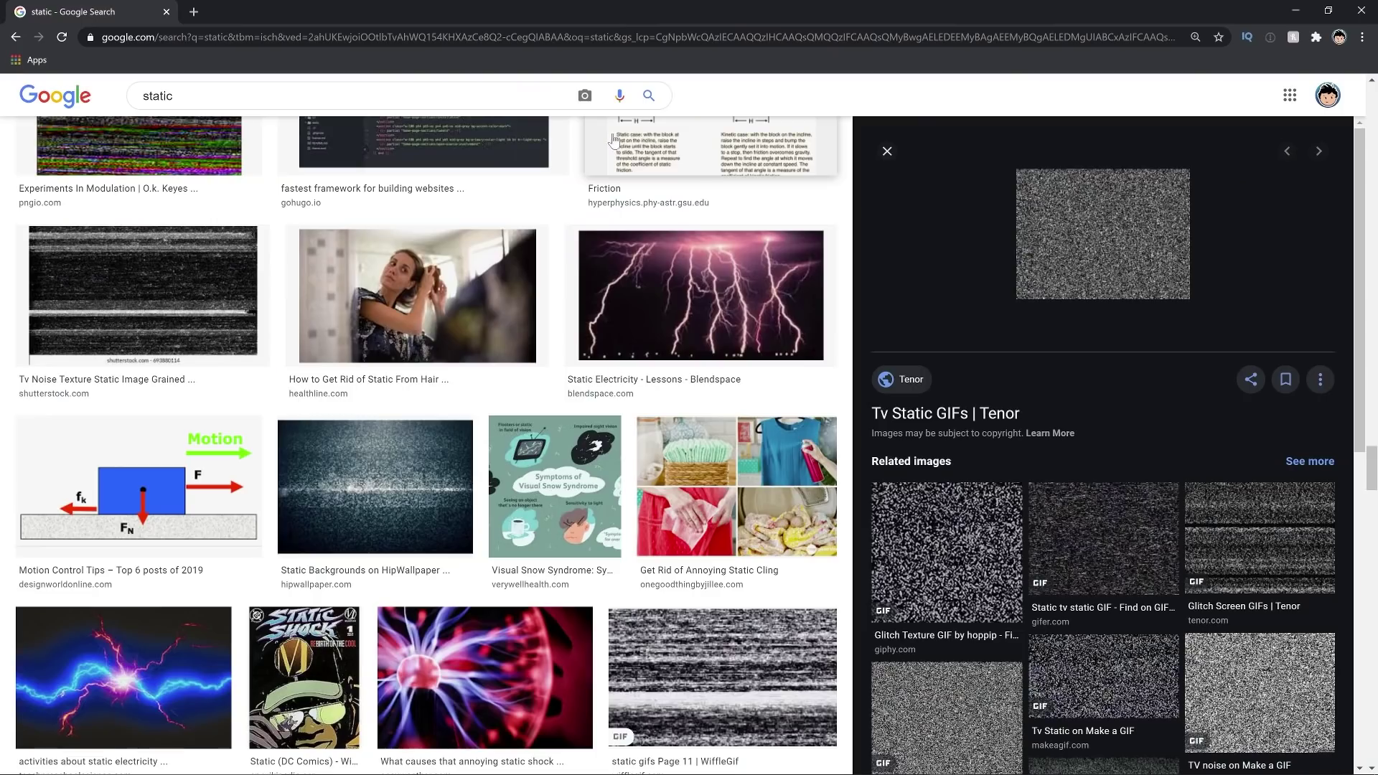
Step: Search Google Images in the browser for chromatic aberration and look through the example pictures
{"action": "scroll", "coordinate": [426, 431], "scroll_direction": "up", "scroll_amount": 2}
{"action": "type", "text": "/"}
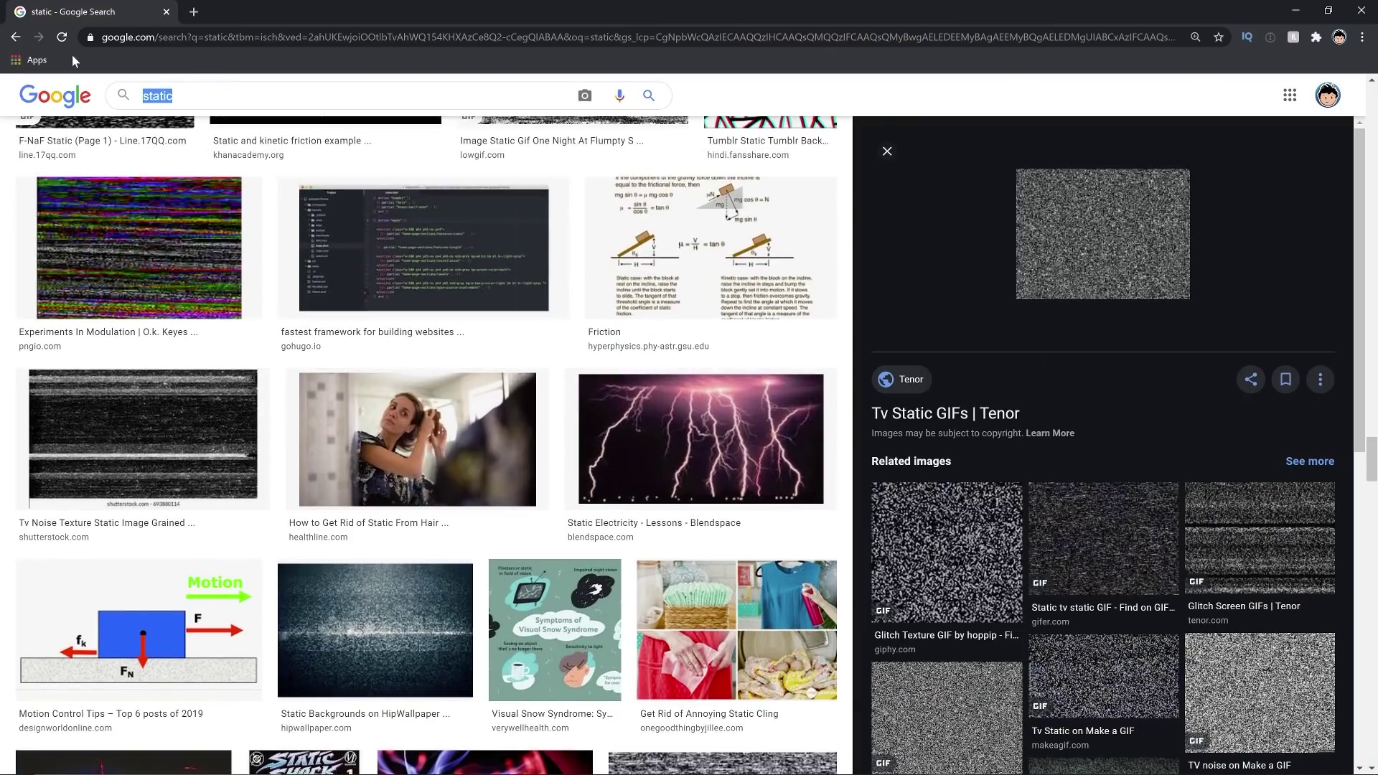
{"action": "type", "text": "chromal ab"}
{"action": "key", "text": "Down"}
{"action": "key", "text": "Return"}
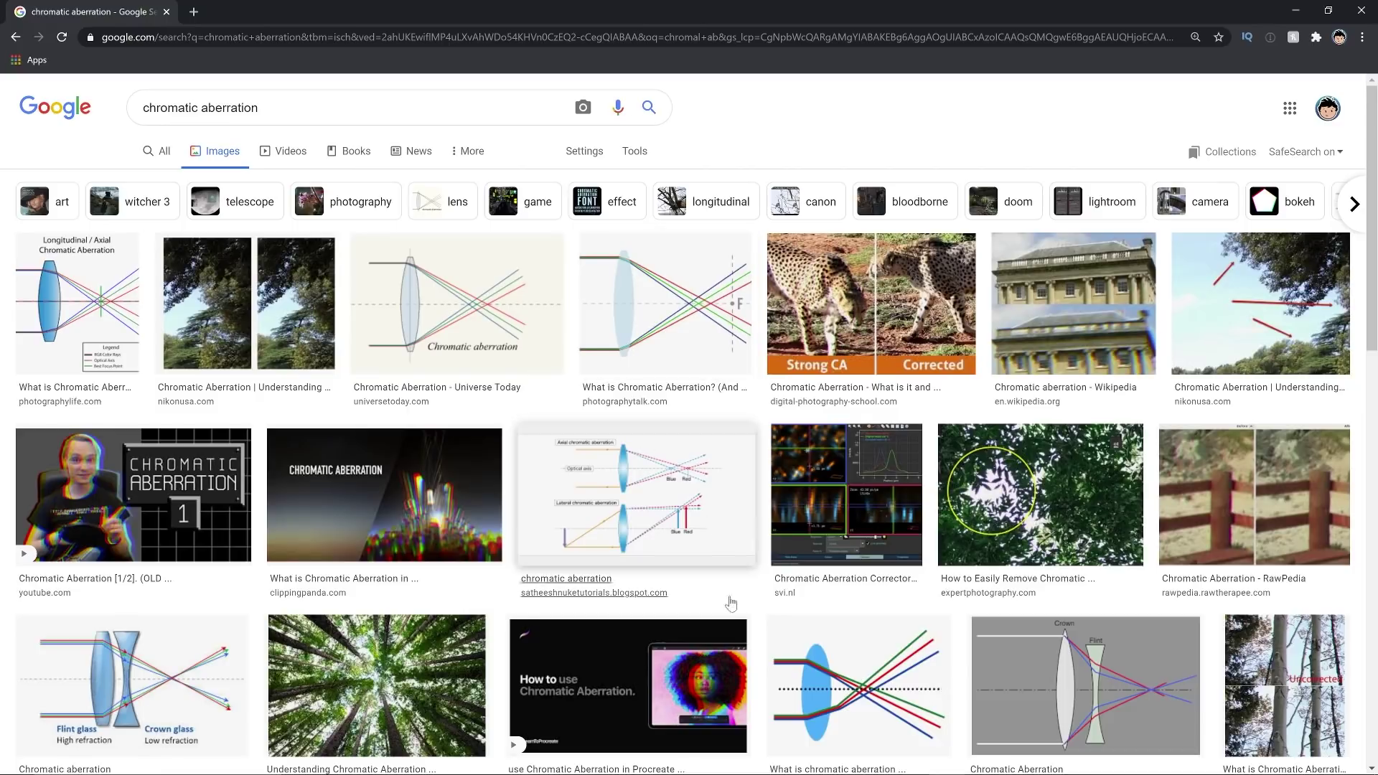
{"action": "scroll", "coordinate": [564, 572], "scroll_direction": "down", "scroll_amount": 2}
{"action": "left_click", "coordinate": [77, 172]}
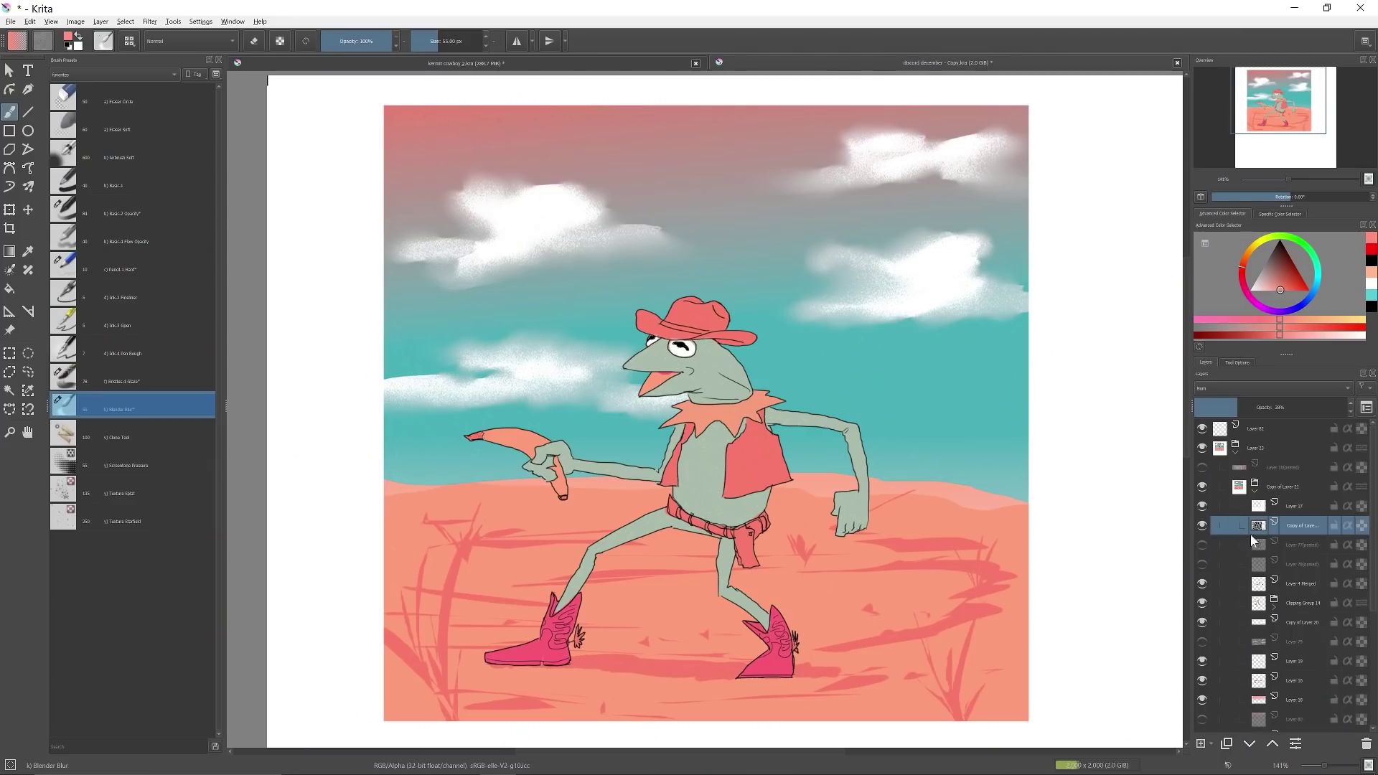
Step: Select all the layers inside the Copy of Layer 21 group in Krita and bring up their grouping options
{"action": "left_click", "coordinate": [1251, 534]}
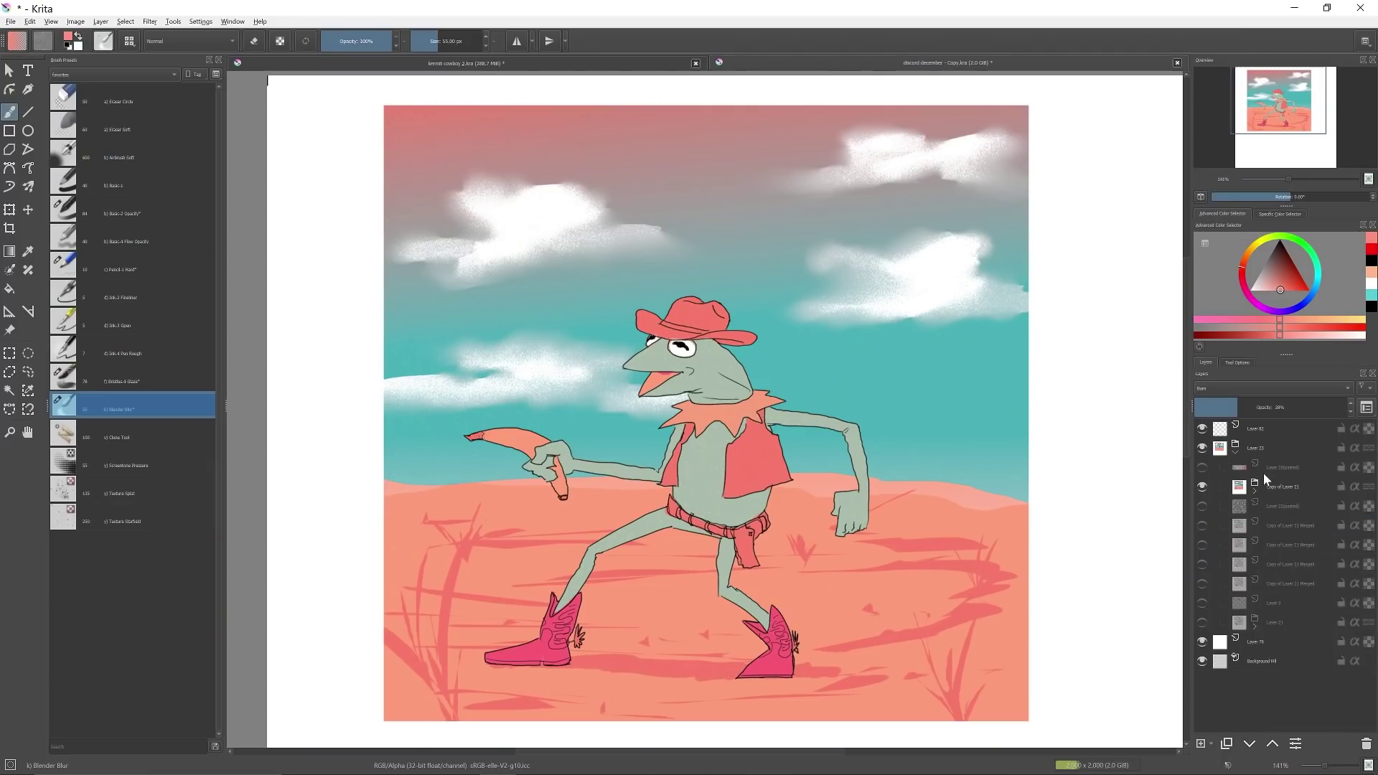
{"action": "left_click", "coordinate": [1274, 488]}
{"action": "left_click", "coordinate": [1255, 492]}
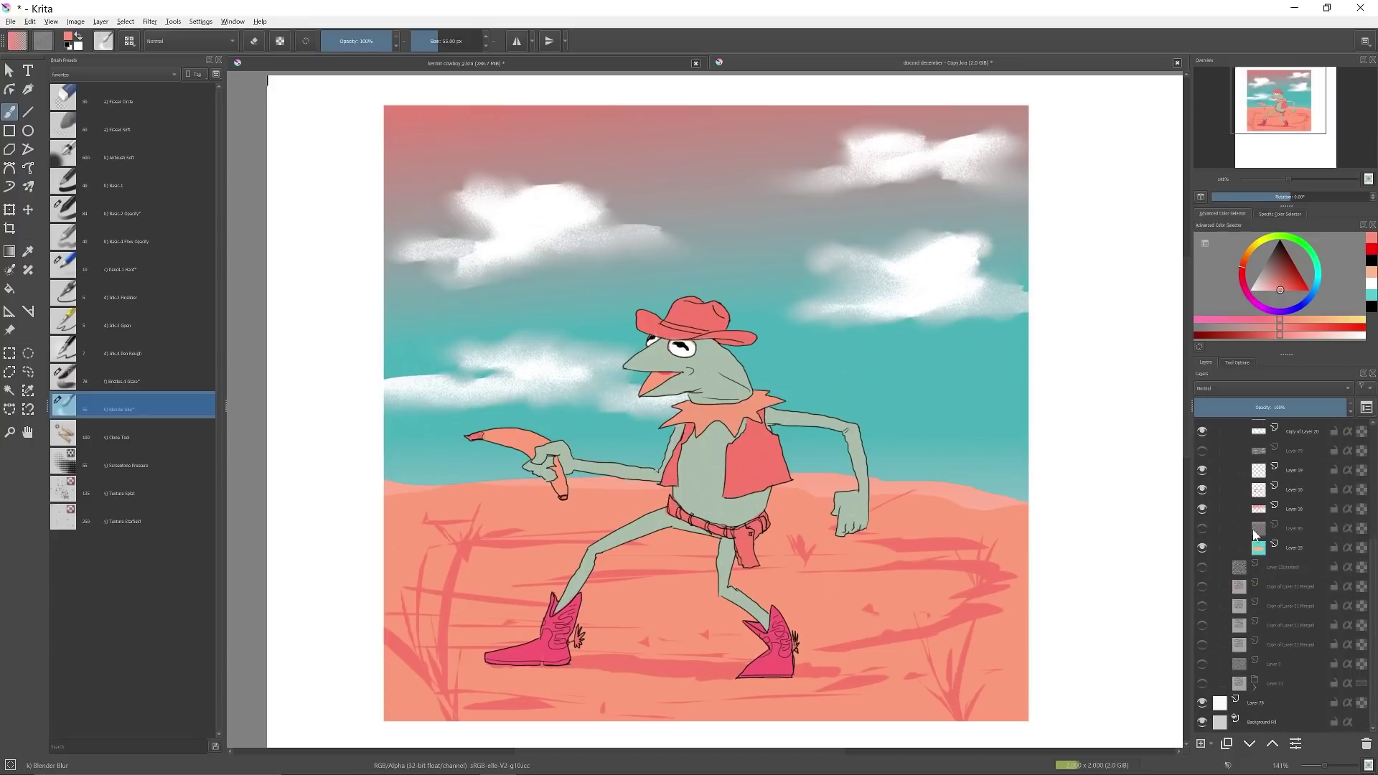
{"action": "left_click", "coordinate": [1294, 544], "text": "shift"}
{"action": "scroll", "coordinate": [1285, 534], "scroll_direction": "up", "scroll_amount": 3}
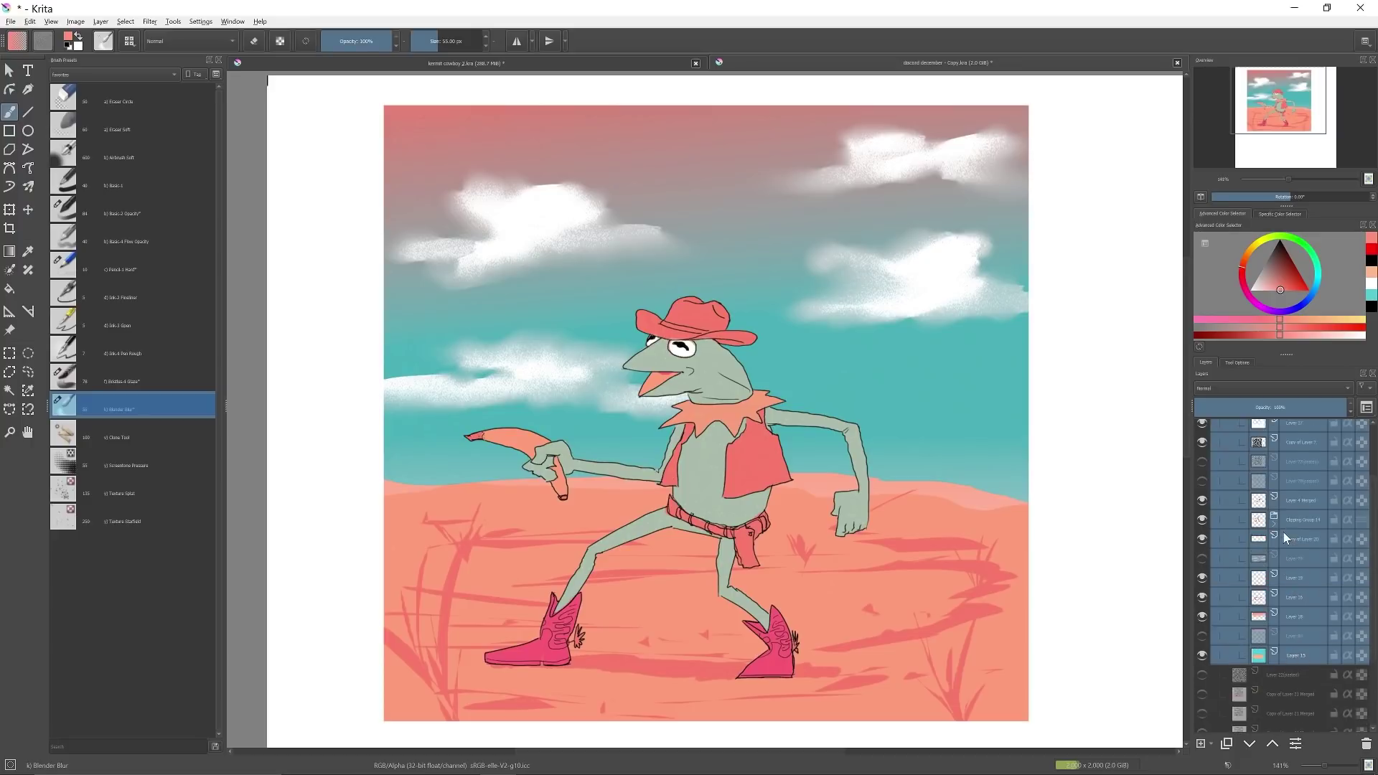
{"action": "scroll", "coordinate": [1289, 634], "scroll_direction": "down", "scroll_amount": 3}
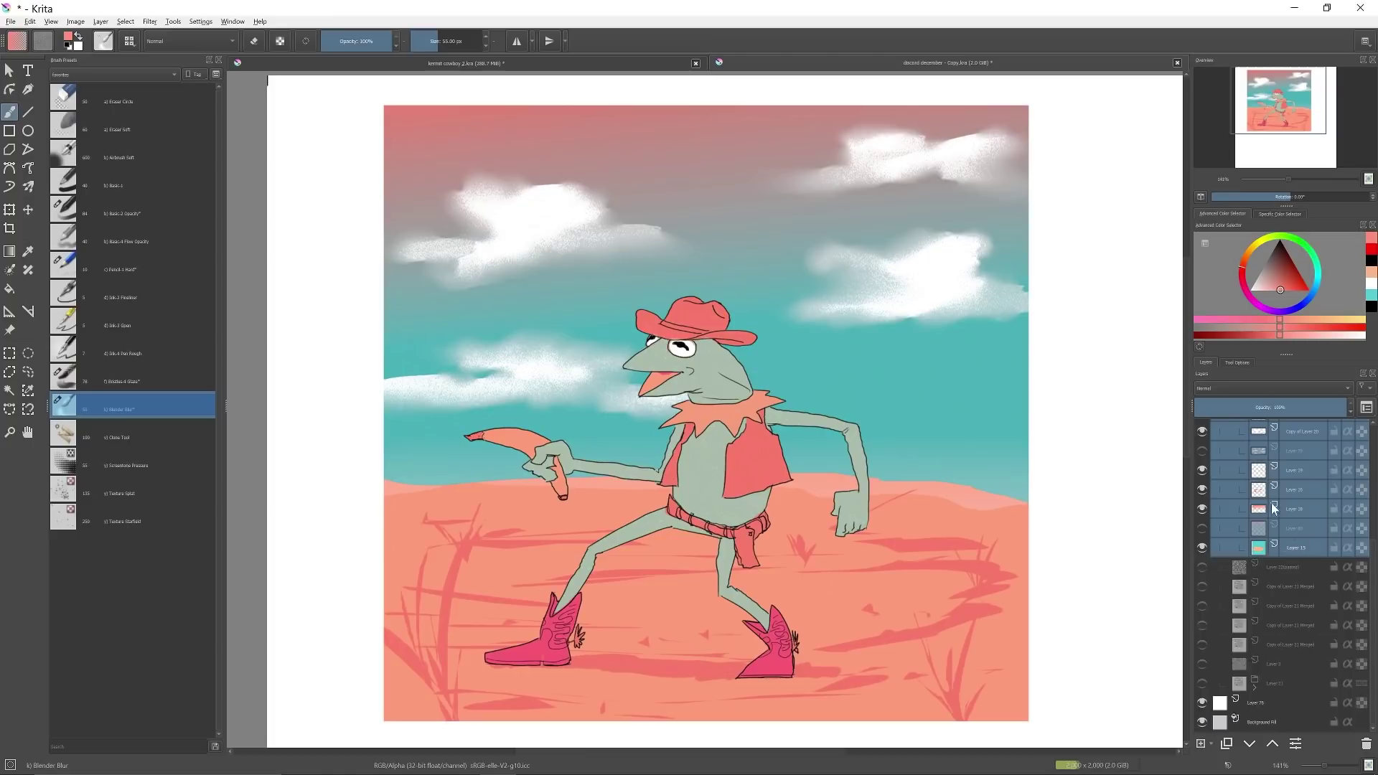
{"action": "scroll", "coordinate": [1285, 492], "scroll_direction": "up", "scroll_amount": 2}
{"action": "scroll", "coordinate": [1299, 489], "scroll_direction": "up", "scroll_amount": 2}
{"action": "mouse_move", "coordinate": [1292, 499]}
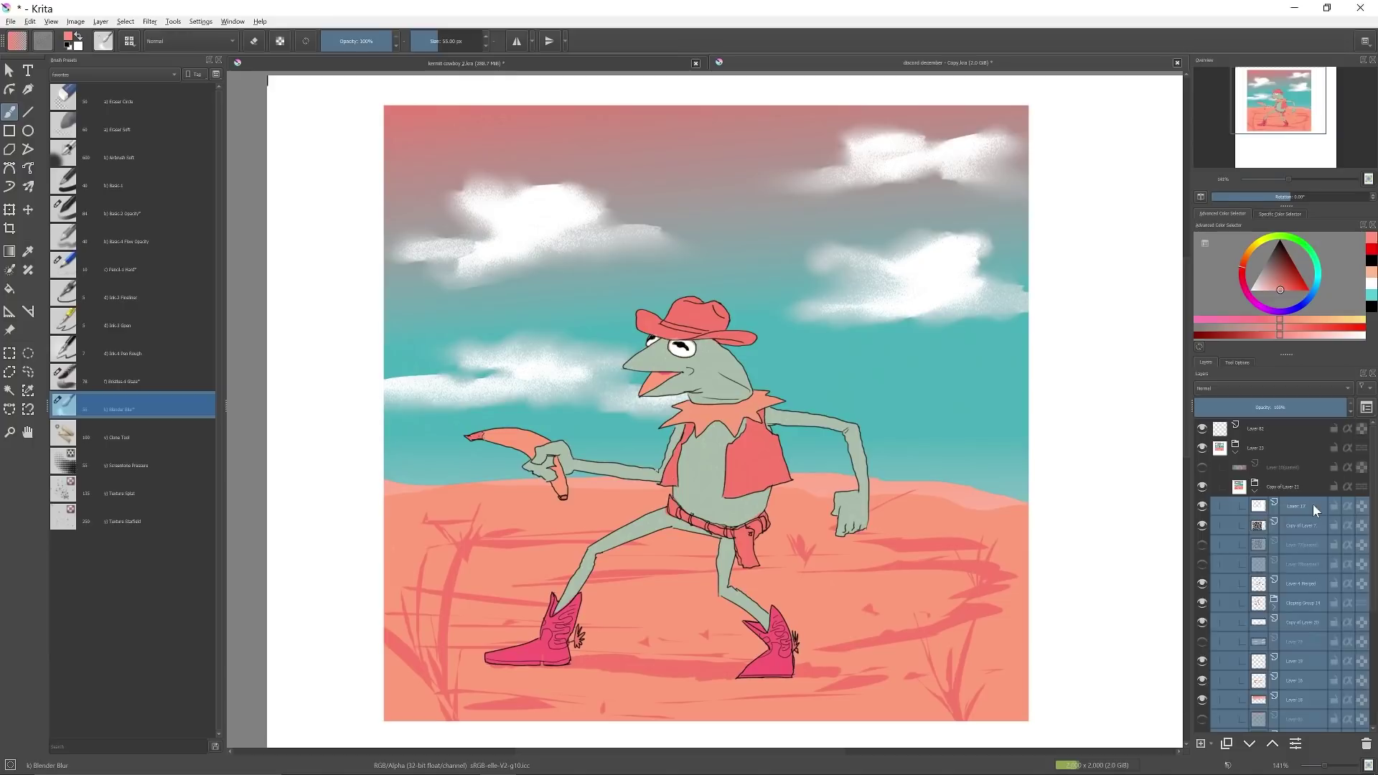
{"action": "right_click", "coordinate": [1312, 504]}
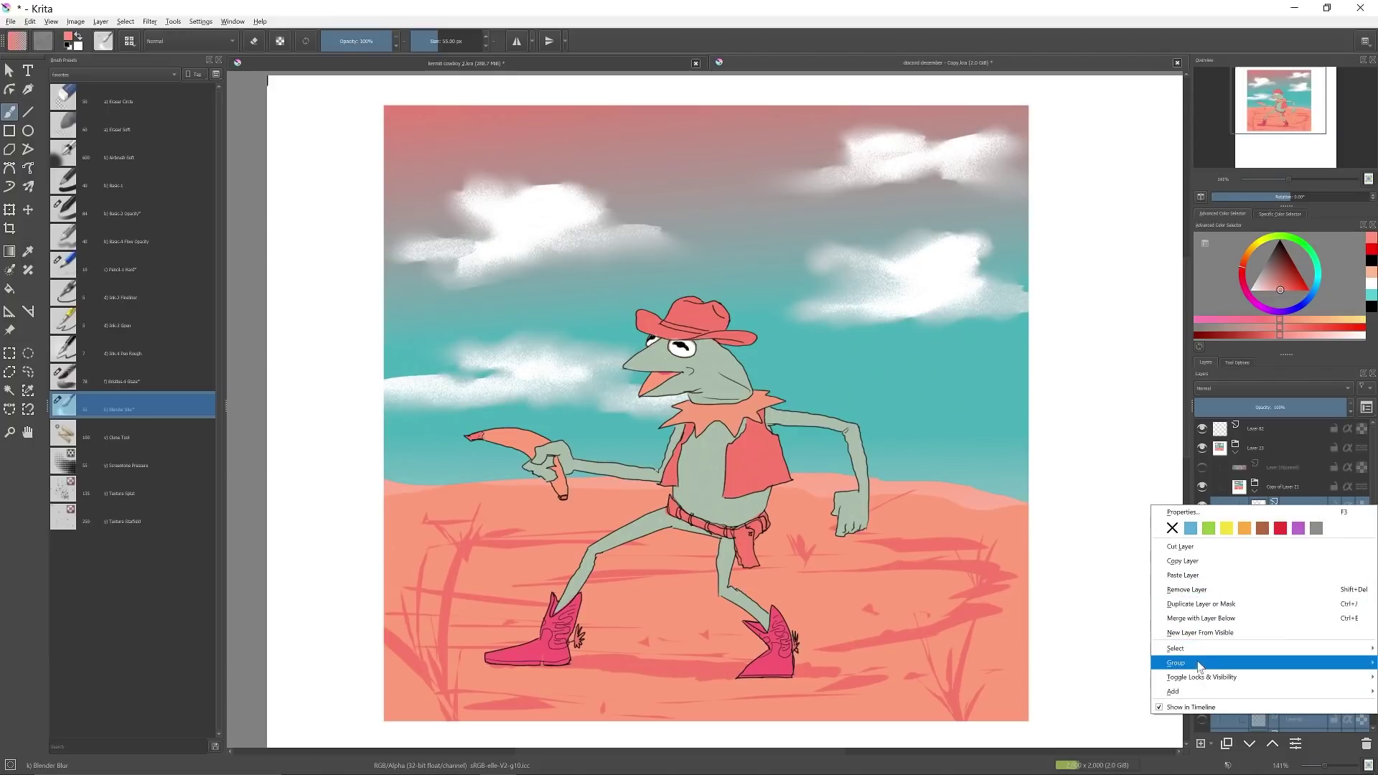
Step: Select and collapse the Copy of Layer 21 group, toggling its visibility off and back on
{"action": "left_click", "coordinate": [1287, 488]}
{"action": "left_click", "coordinate": [1256, 492]}
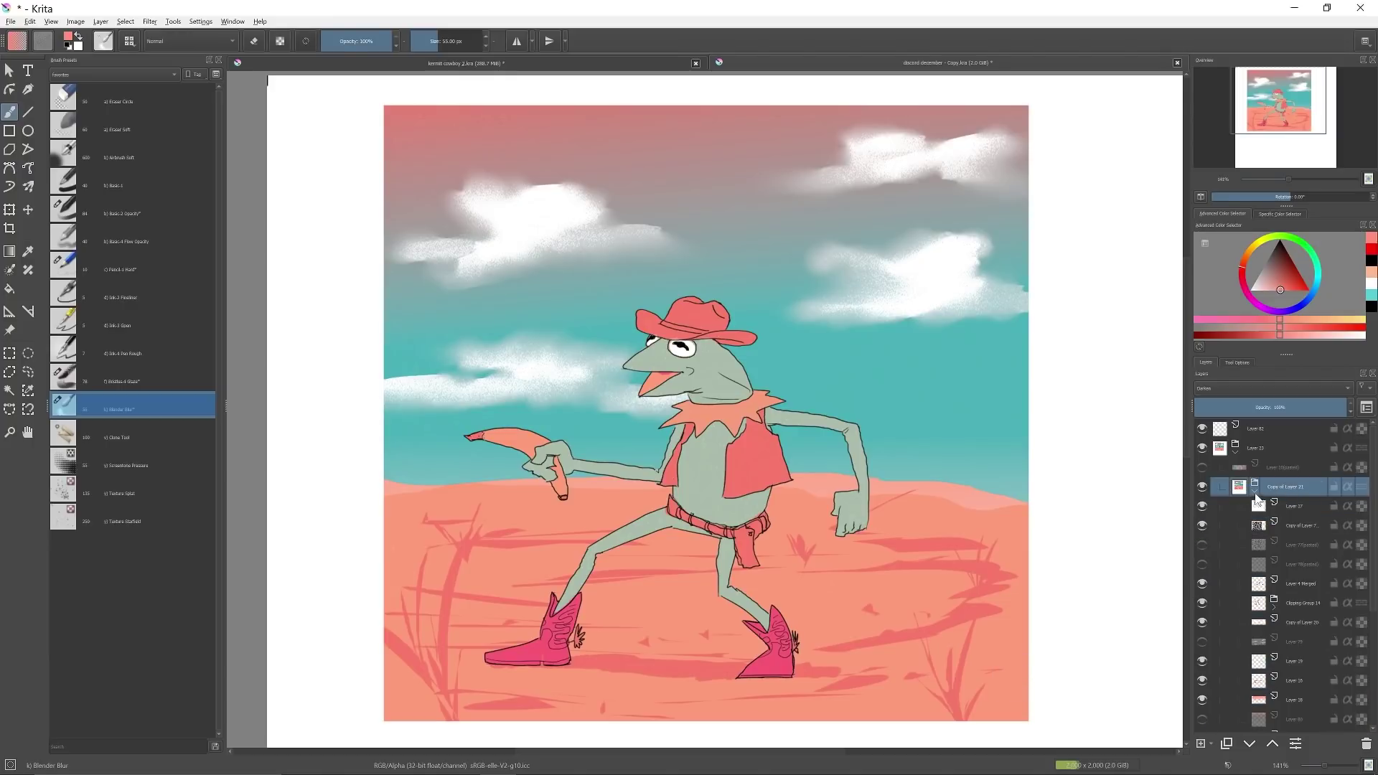
{"action": "left_click", "coordinate": [1202, 487]}
{"action": "left_click", "coordinate": [1201, 488]}
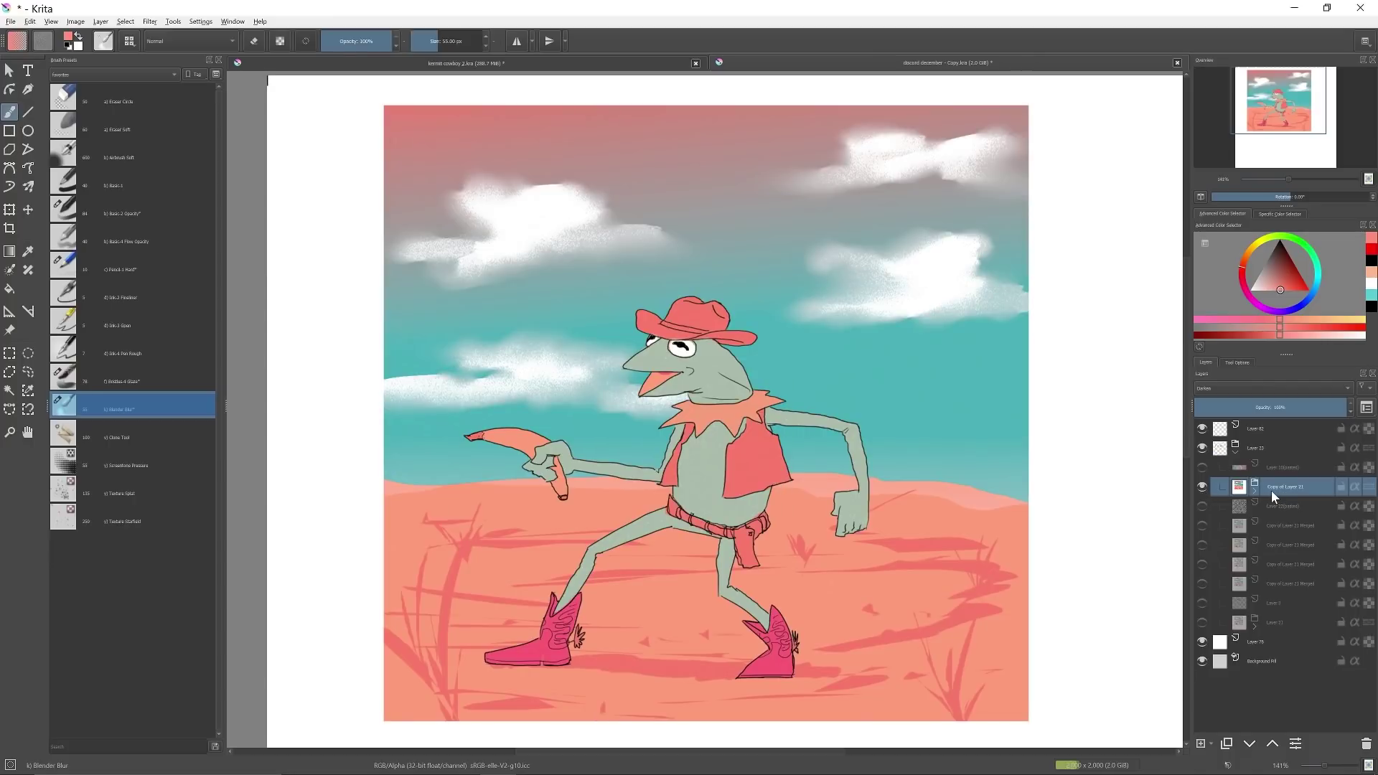
{"action": "mouse_move", "coordinate": [1272, 491]}
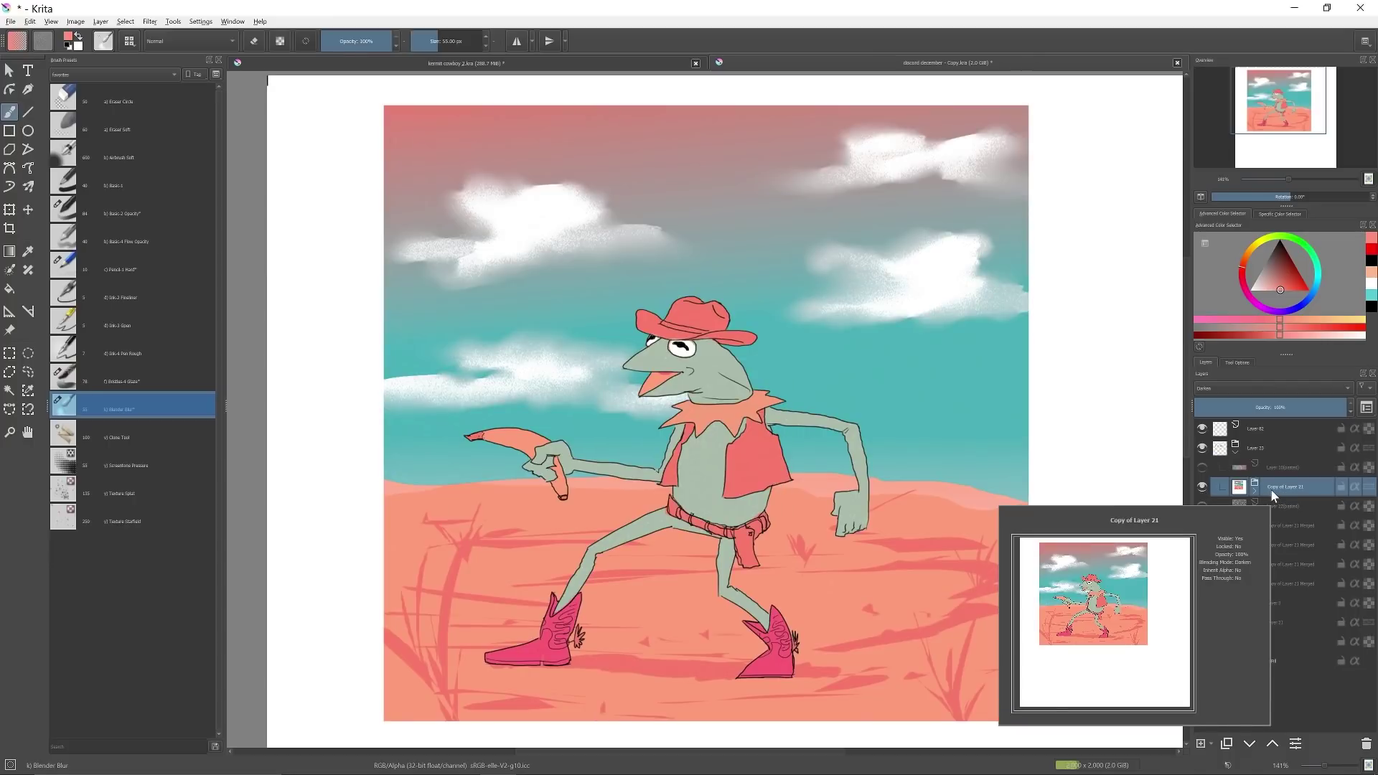
Step: Merge a duplicate of the Copy of Layer 21 group into a single layer and hide the original group
{"action": "left_click", "coordinate": [1252, 494]}
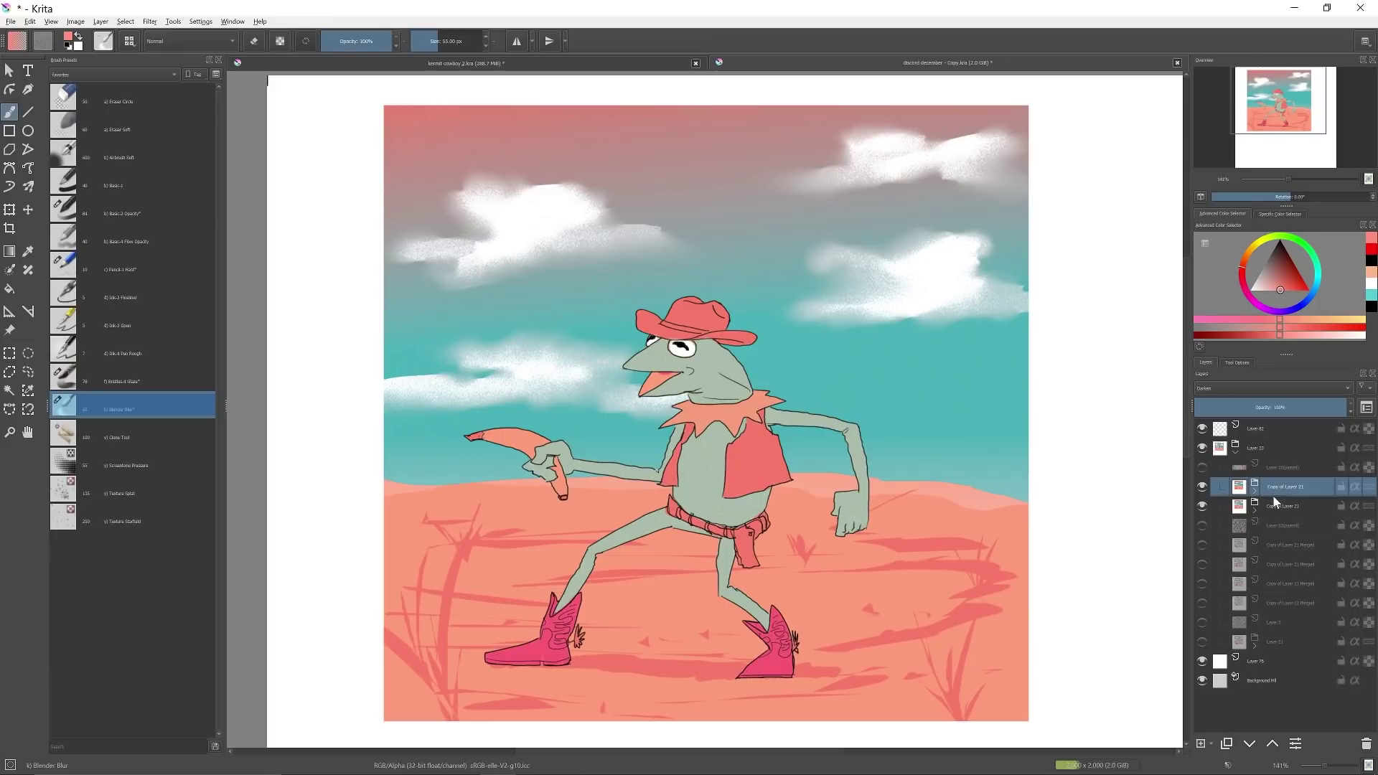
{"action": "right_click", "coordinate": [1316, 490]}
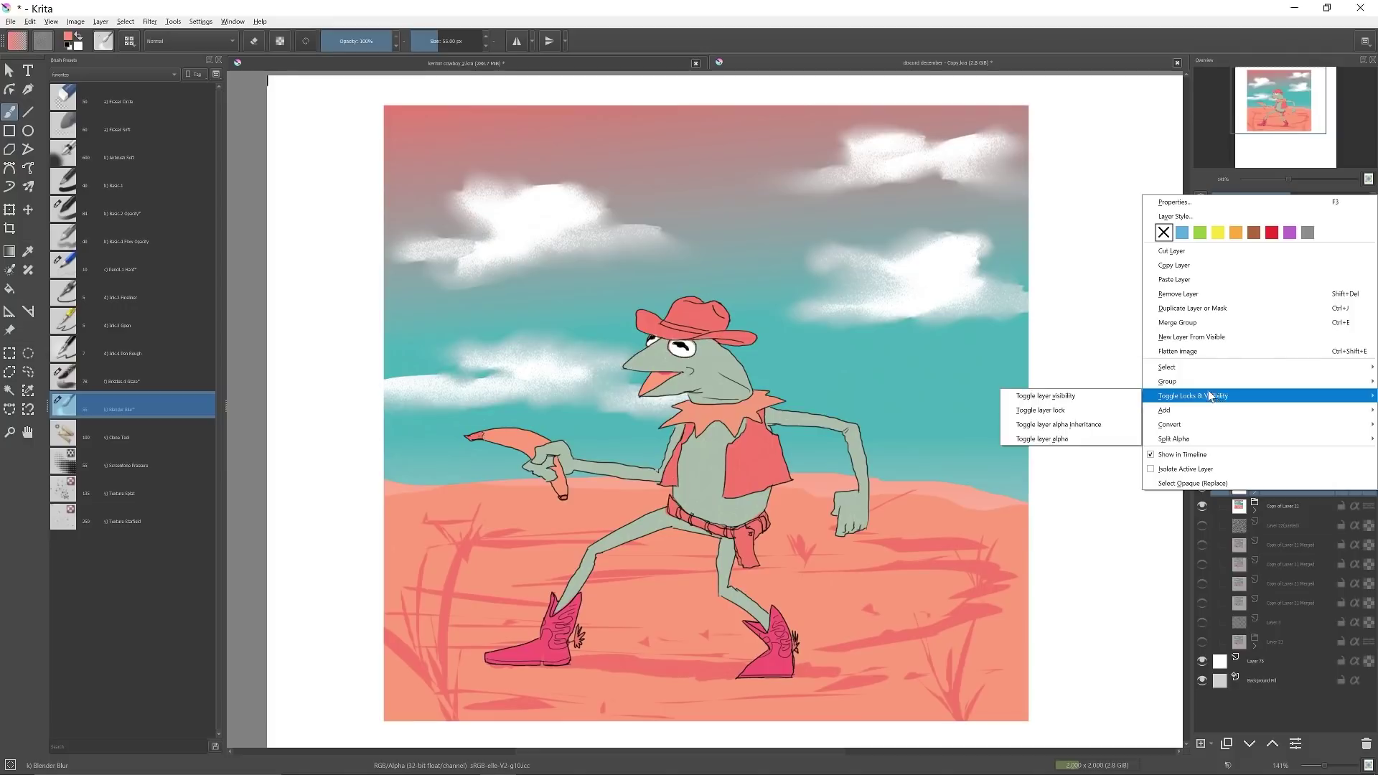
{"action": "key", "text": "Escape"}
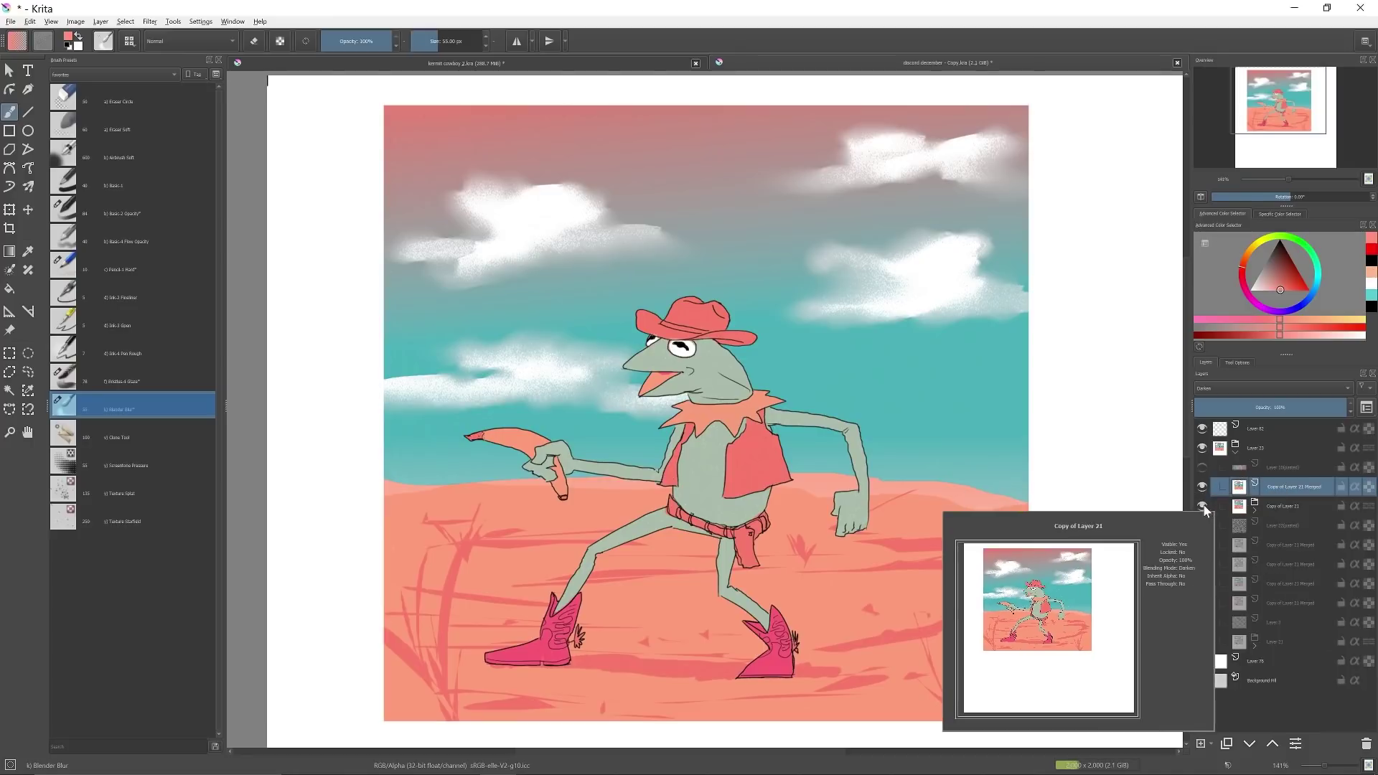
{"action": "left_click", "coordinate": [1204, 506]}
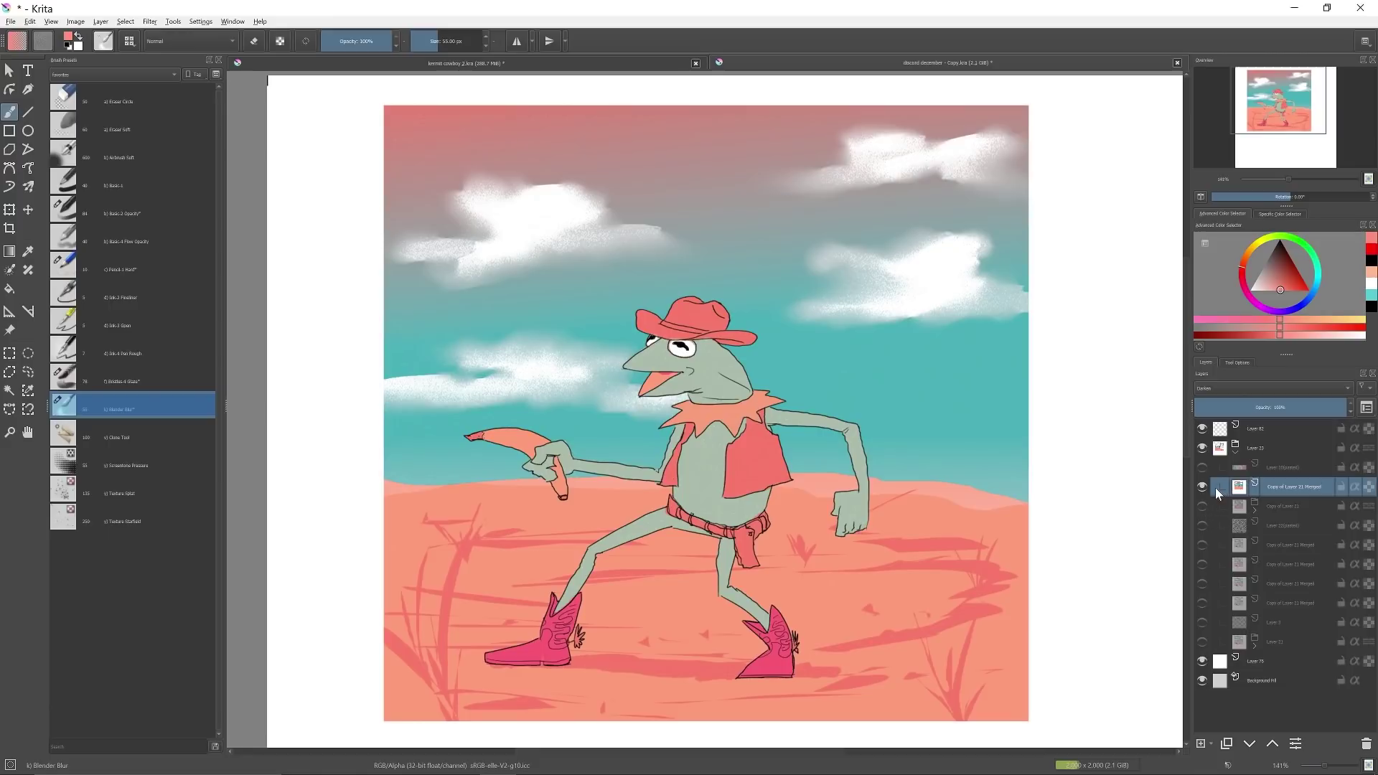
Step: Duplicate the merged layer and limit the upper copy to the Green and Alpha channels, with its blending mode set to Normal
{"action": "mouse_move", "coordinate": [1272, 494]}
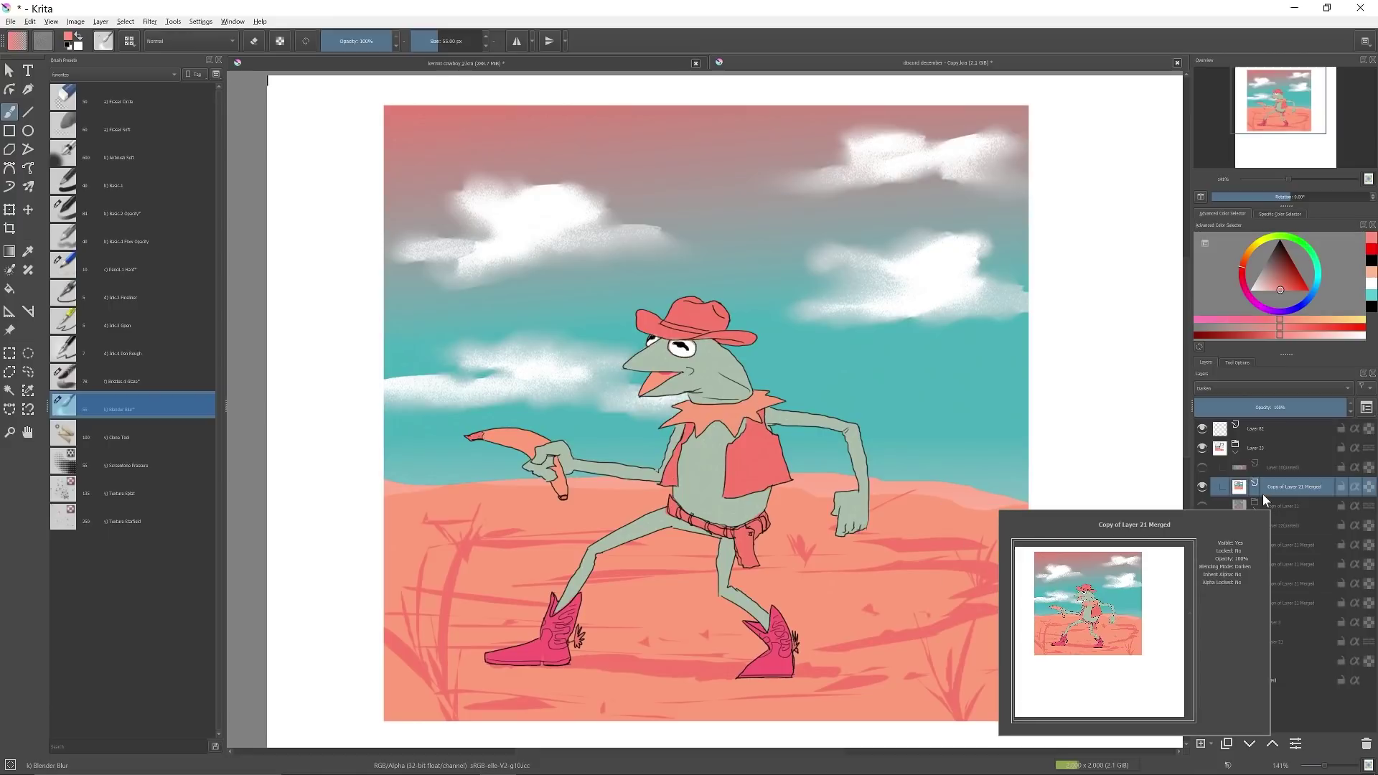
{"action": "key", "text": "ctrl+j"}
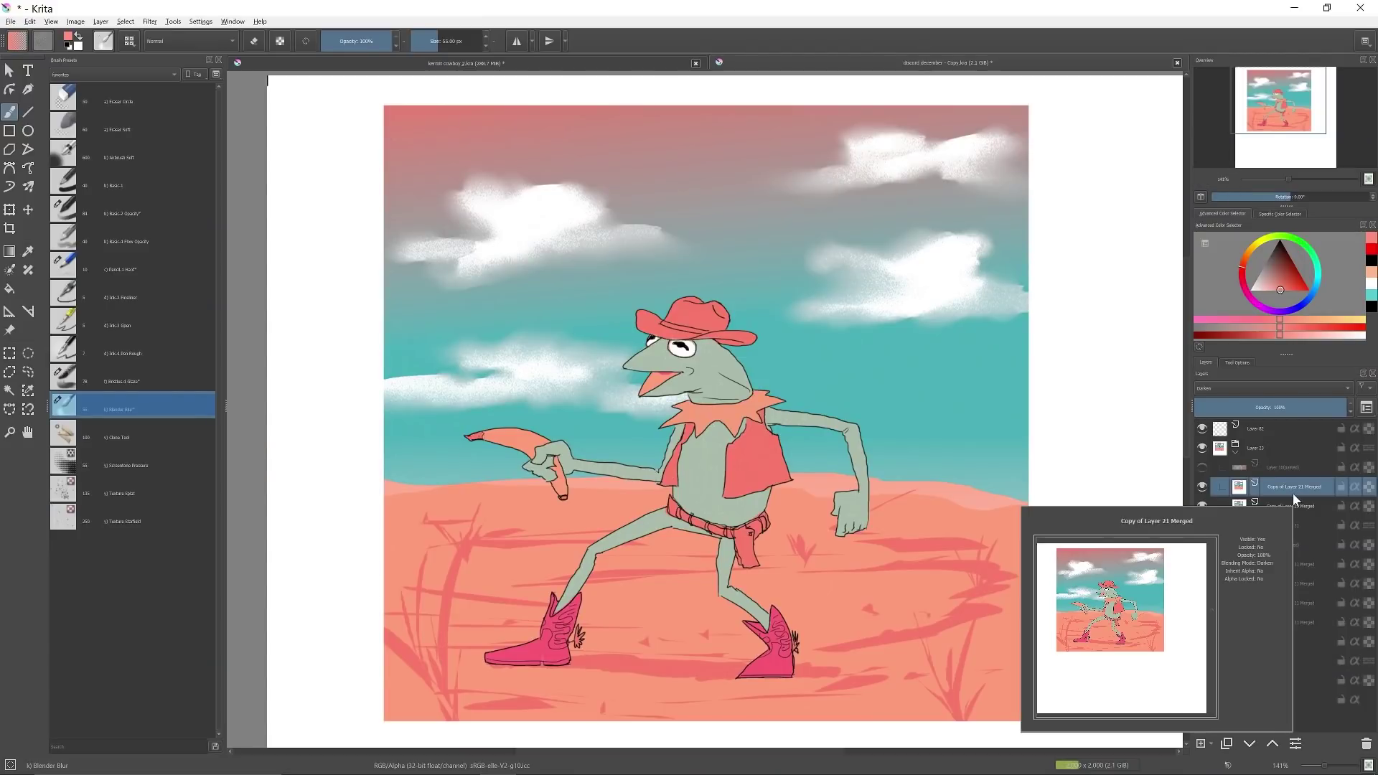
{"action": "right_click", "coordinate": [1293, 493]}
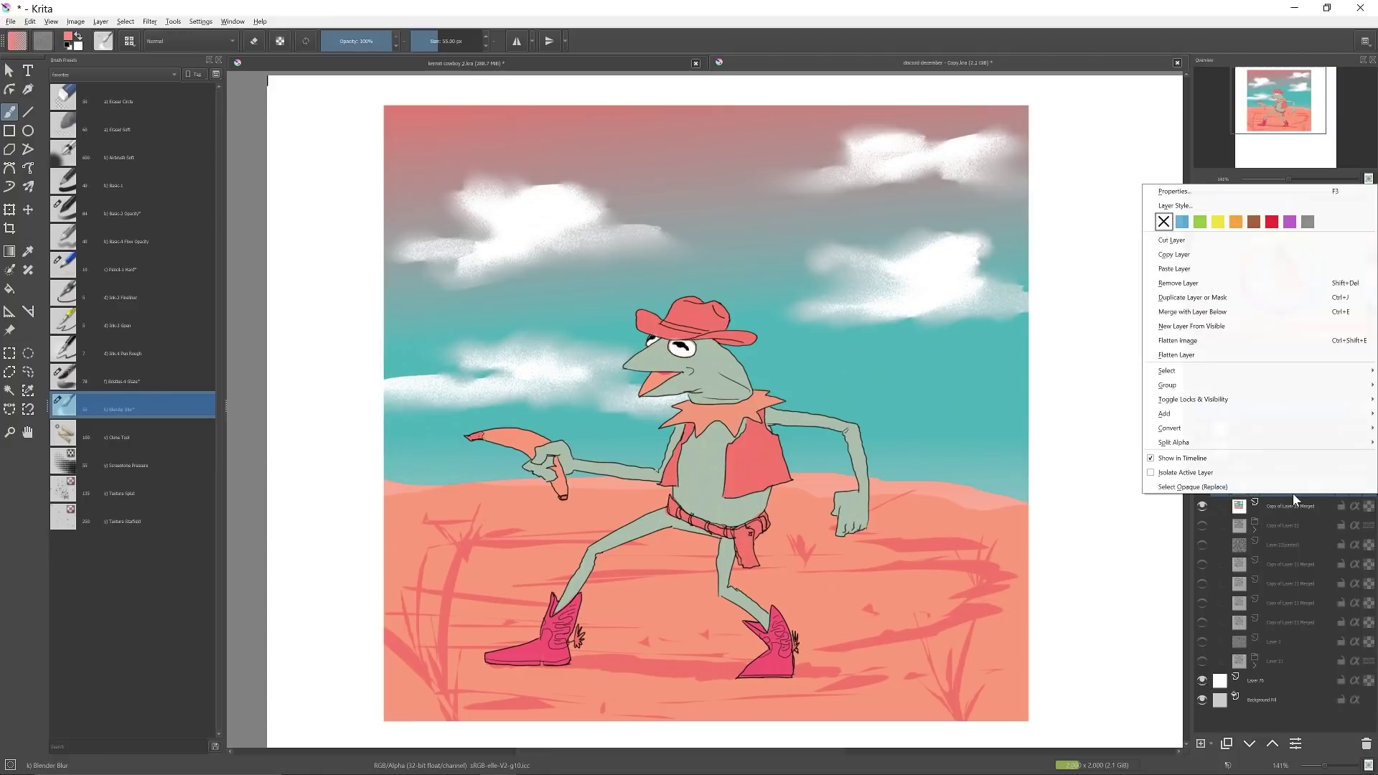
{"action": "left_click", "coordinate": [1186, 192]}
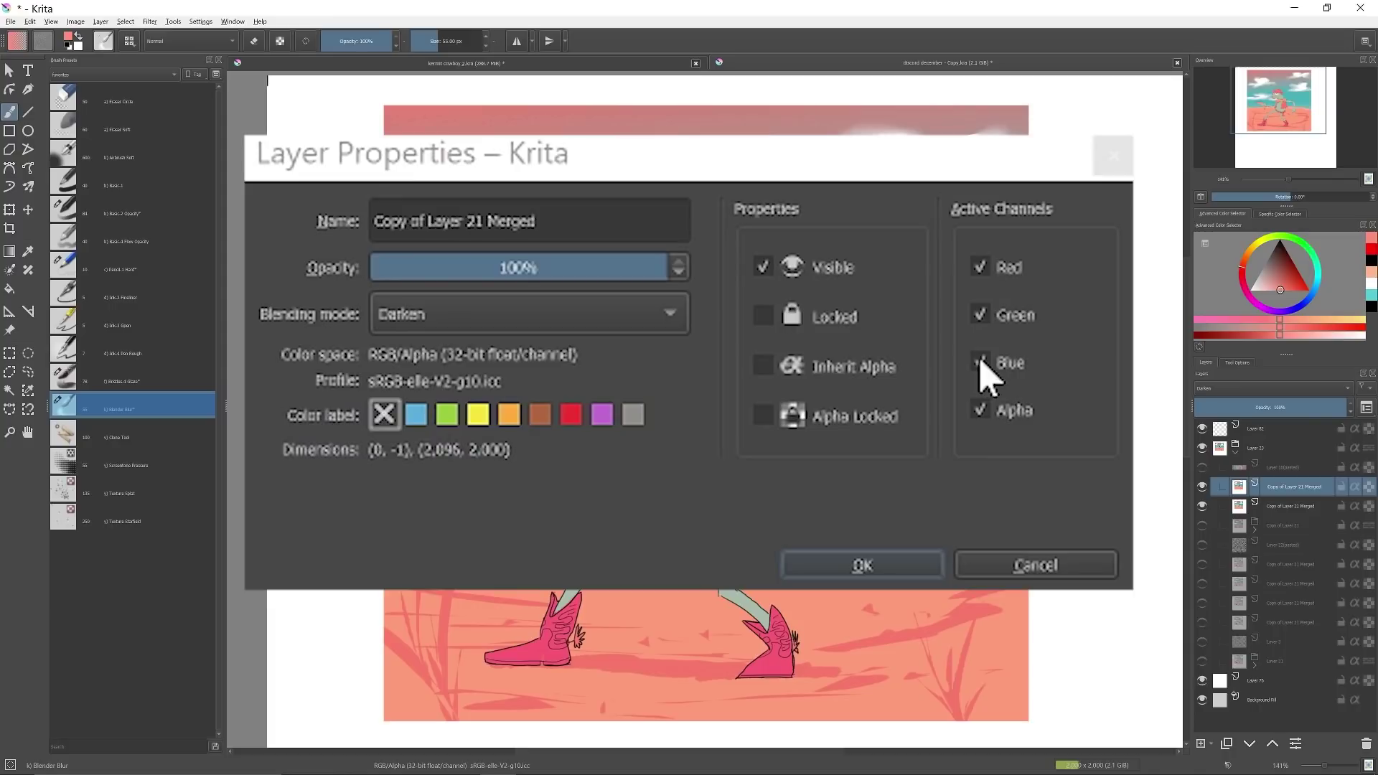
{"action": "left_click", "coordinate": [980, 362]}
{"action": "left_click", "coordinate": [982, 264]}
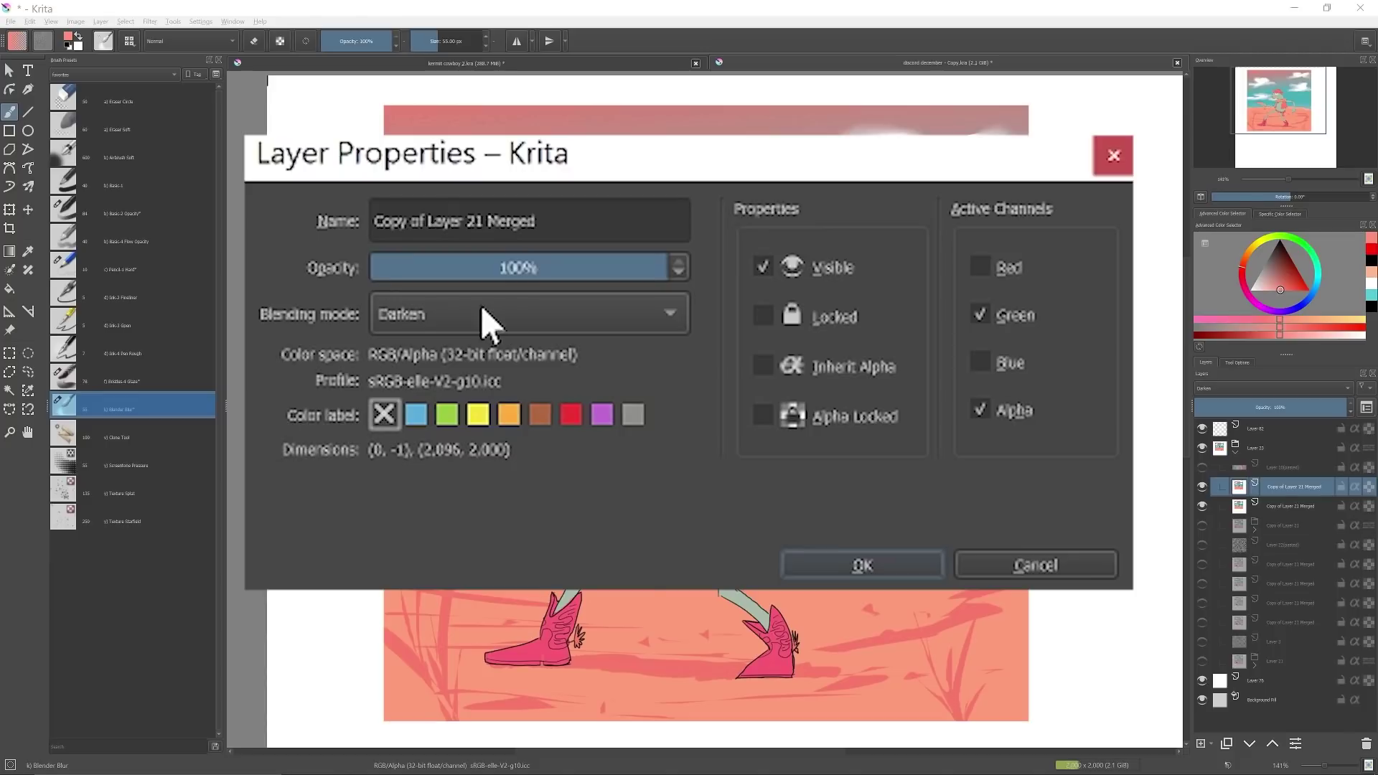
{"action": "left_click", "coordinate": [424, 309]}
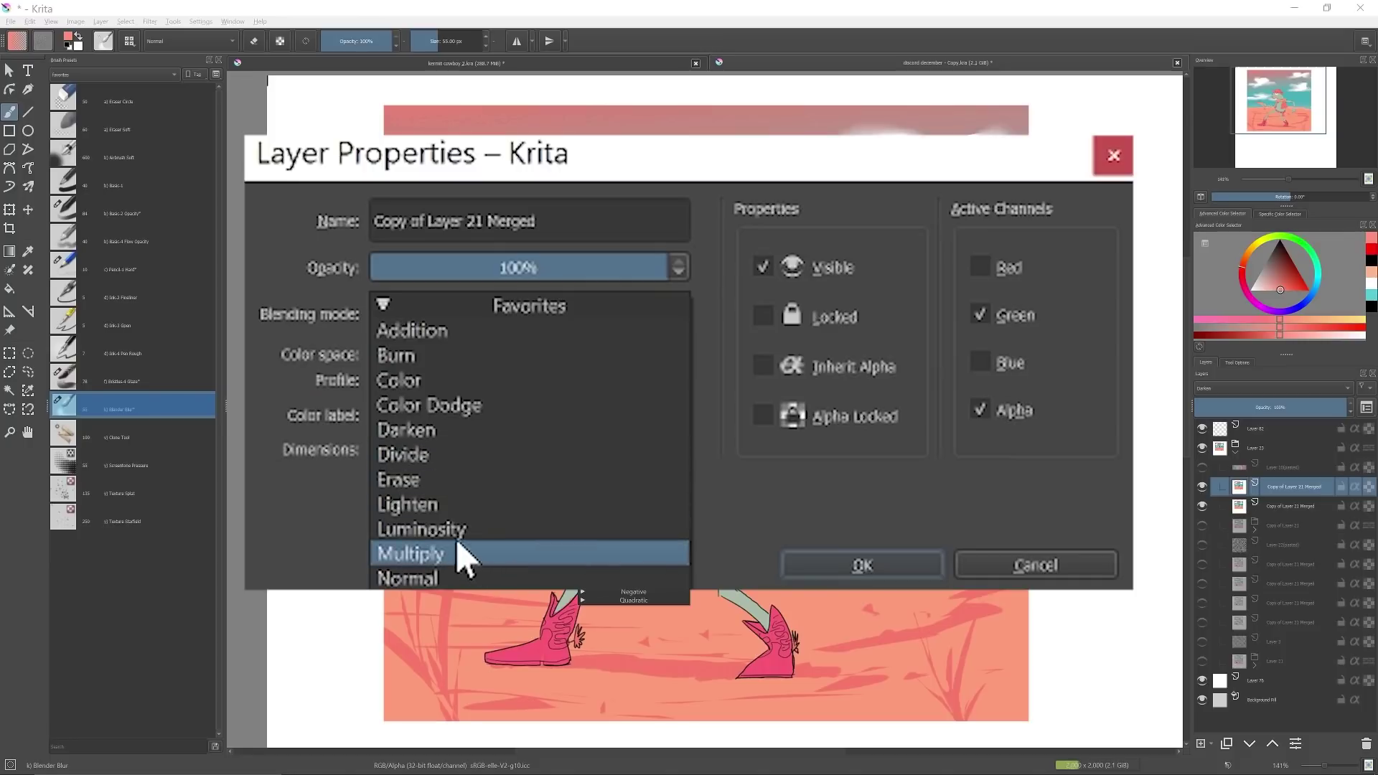
{"action": "left_click", "coordinate": [457, 581]}
{"action": "left_click", "coordinate": [862, 565]}
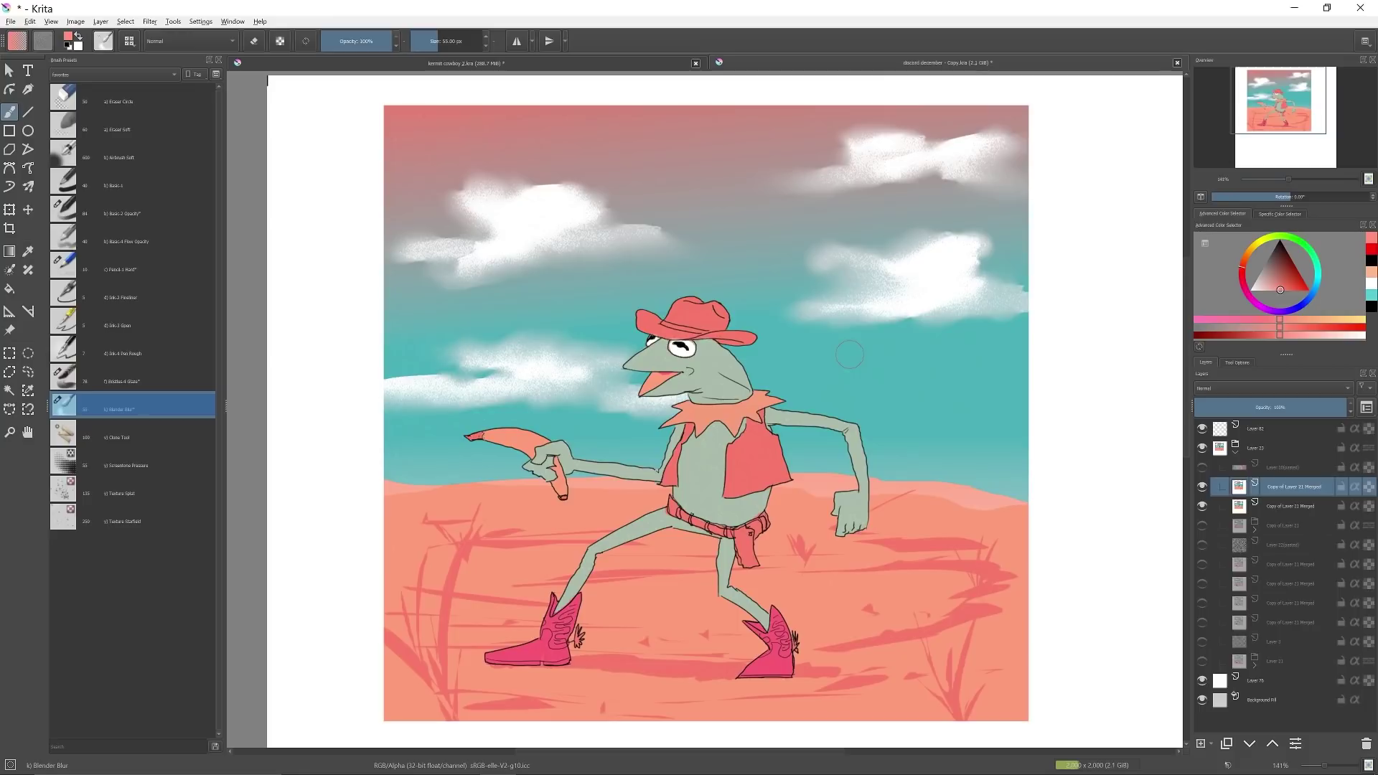
Step: Nudge the green-channel layer slightly to the right with the Move tool to give the frog's outlines thin colored fringes
{"action": "scroll", "coordinate": [649, 450], "scroll_direction": "up", "scroll_amount": 3}
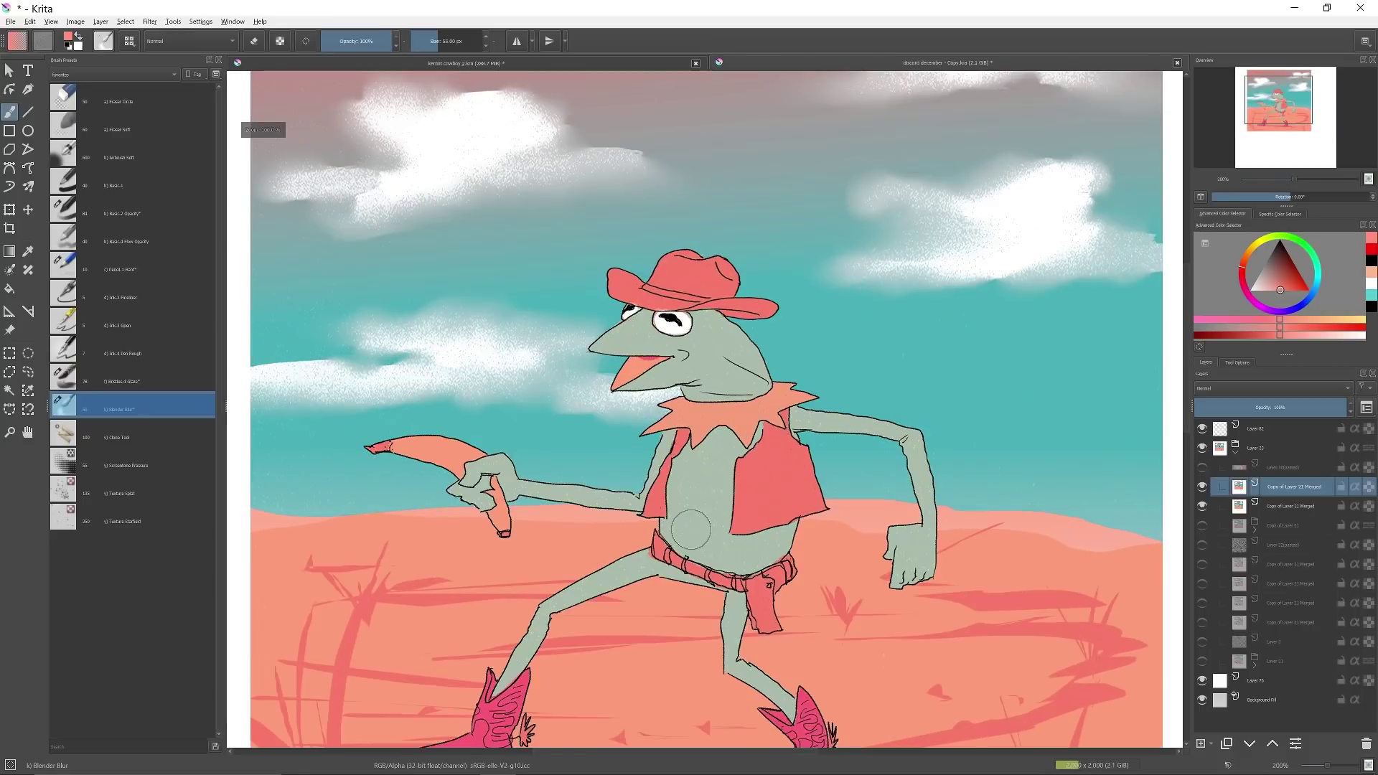
{"action": "scroll", "coordinate": [740, 510], "scroll_direction": "up", "scroll_amount": 1}
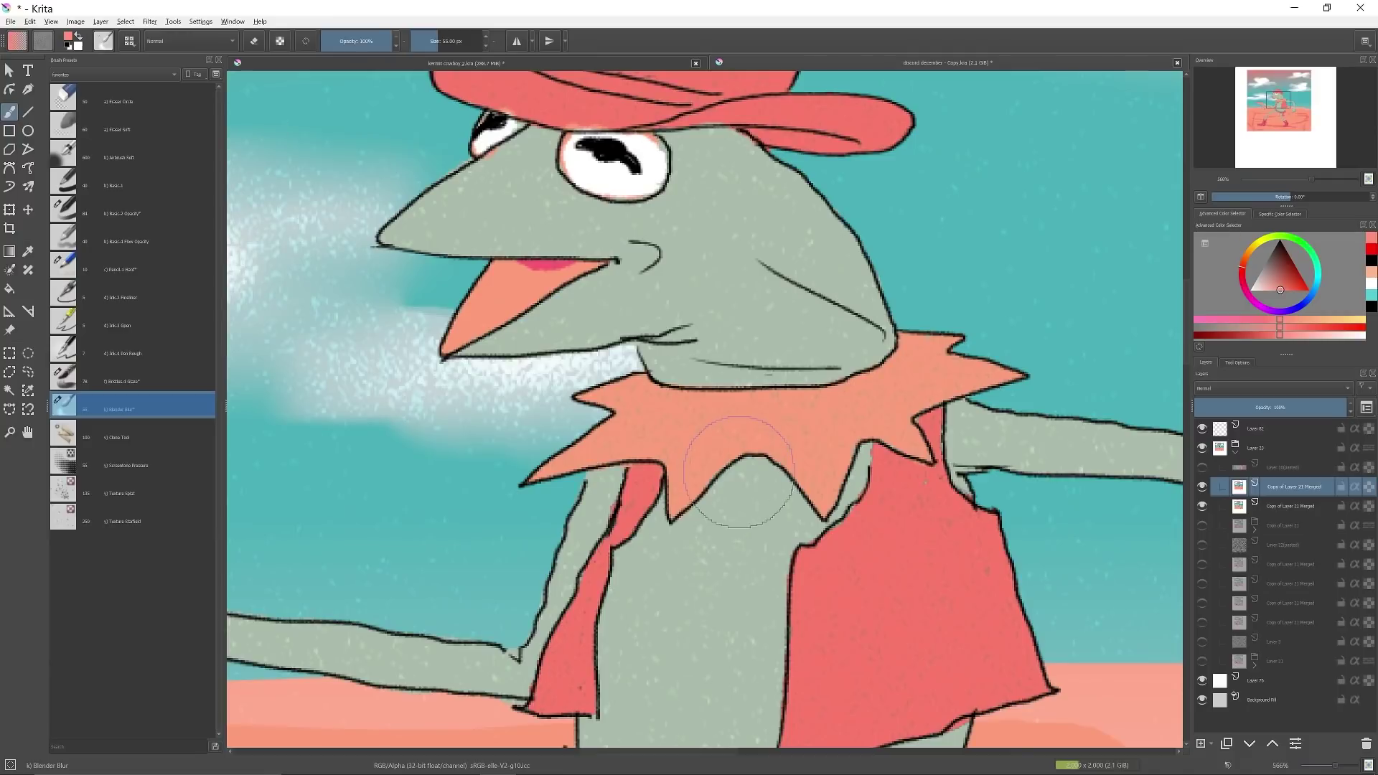
{"action": "scroll", "coordinate": [746, 506], "scroll_direction": "up", "scroll_amount": 1}
{"action": "left_click_drag", "start_coordinate": [746, 504], "coordinate": [743, 367]}
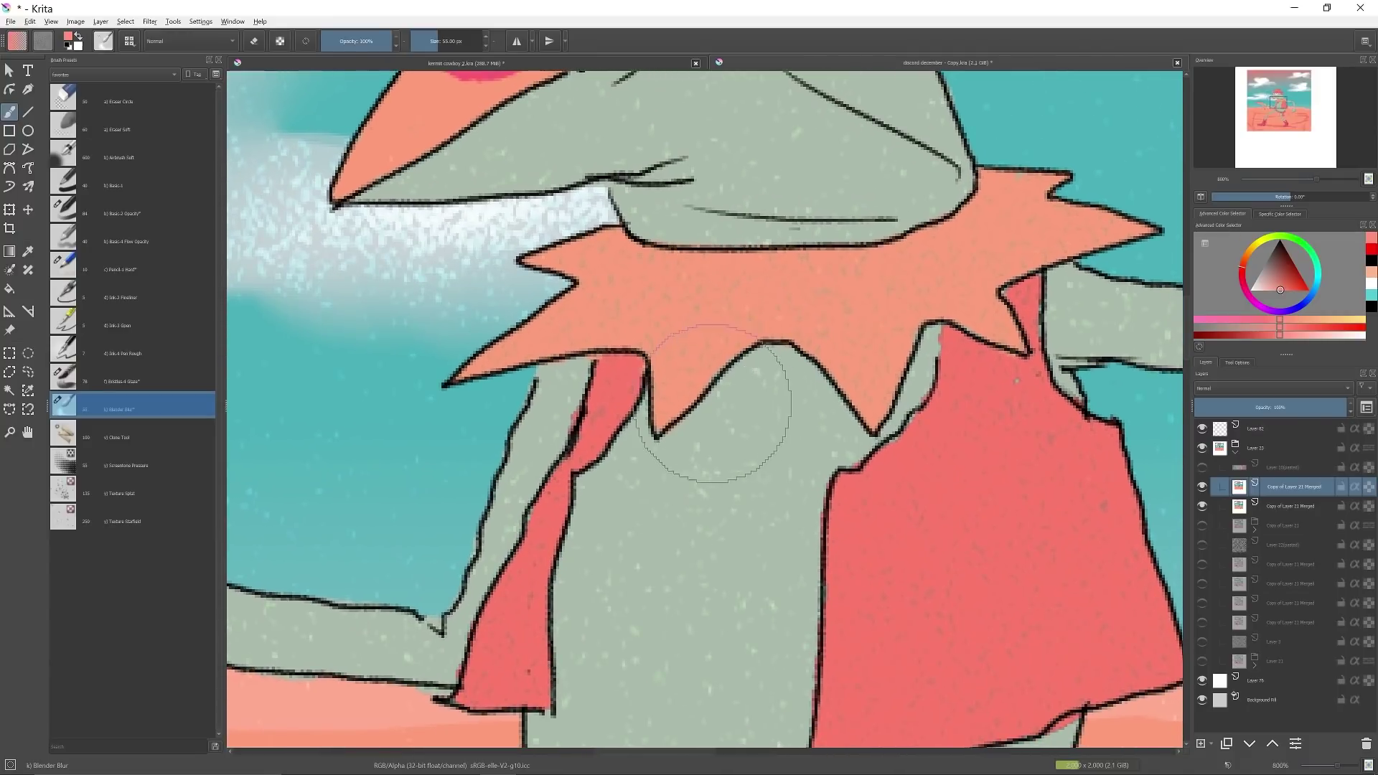
{"action": "key", "text": "t"}
{"action": "key", "text": "Right"}
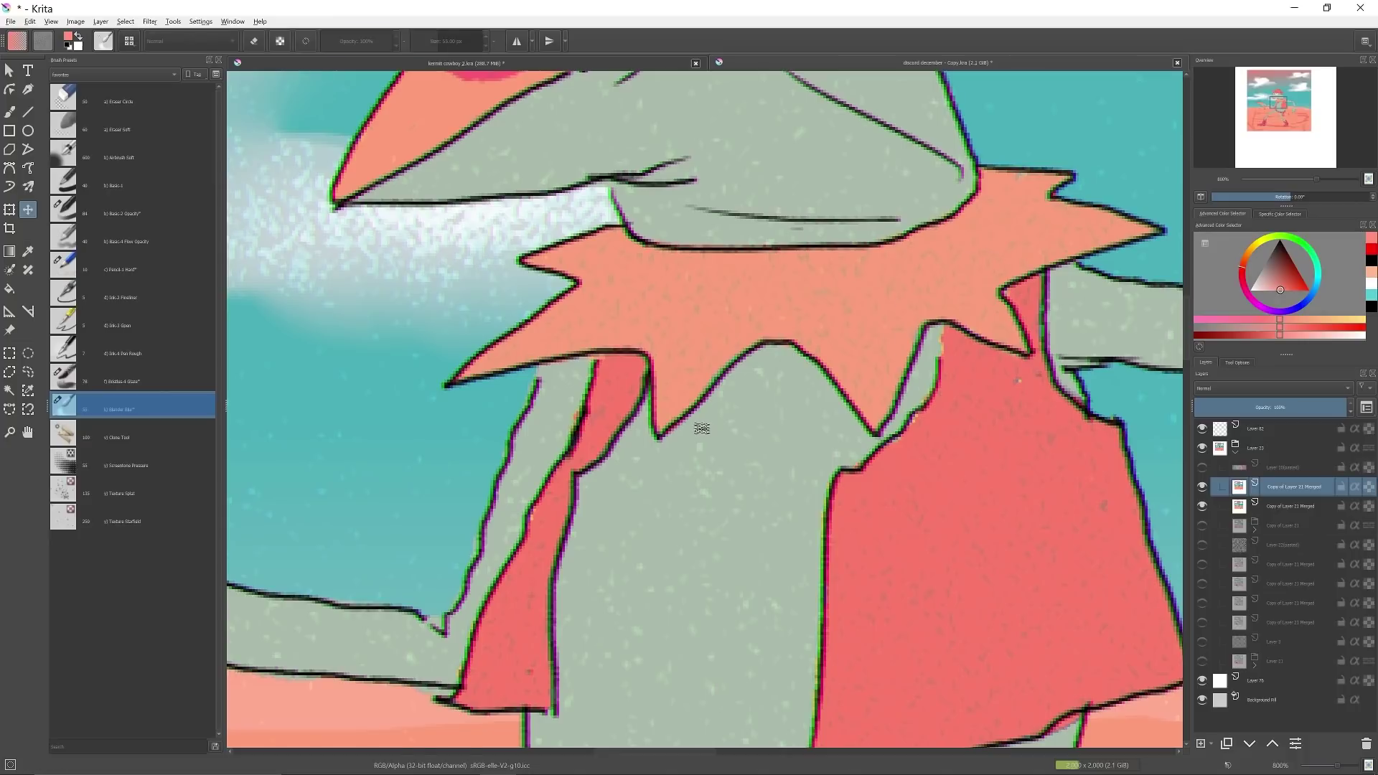
{"action": "scroll", "coordinate": [734, 416], "scroll_direction": "down", "scroll_amount": 6}
{"action": "scroll", "coordinate": [734, 417], "scroll_direction": "up", "scroll_amount": 5}
{"action": "scroll", "coordinate": [742, 445], "scroll_direction": "down", "scroll_amount": 2}
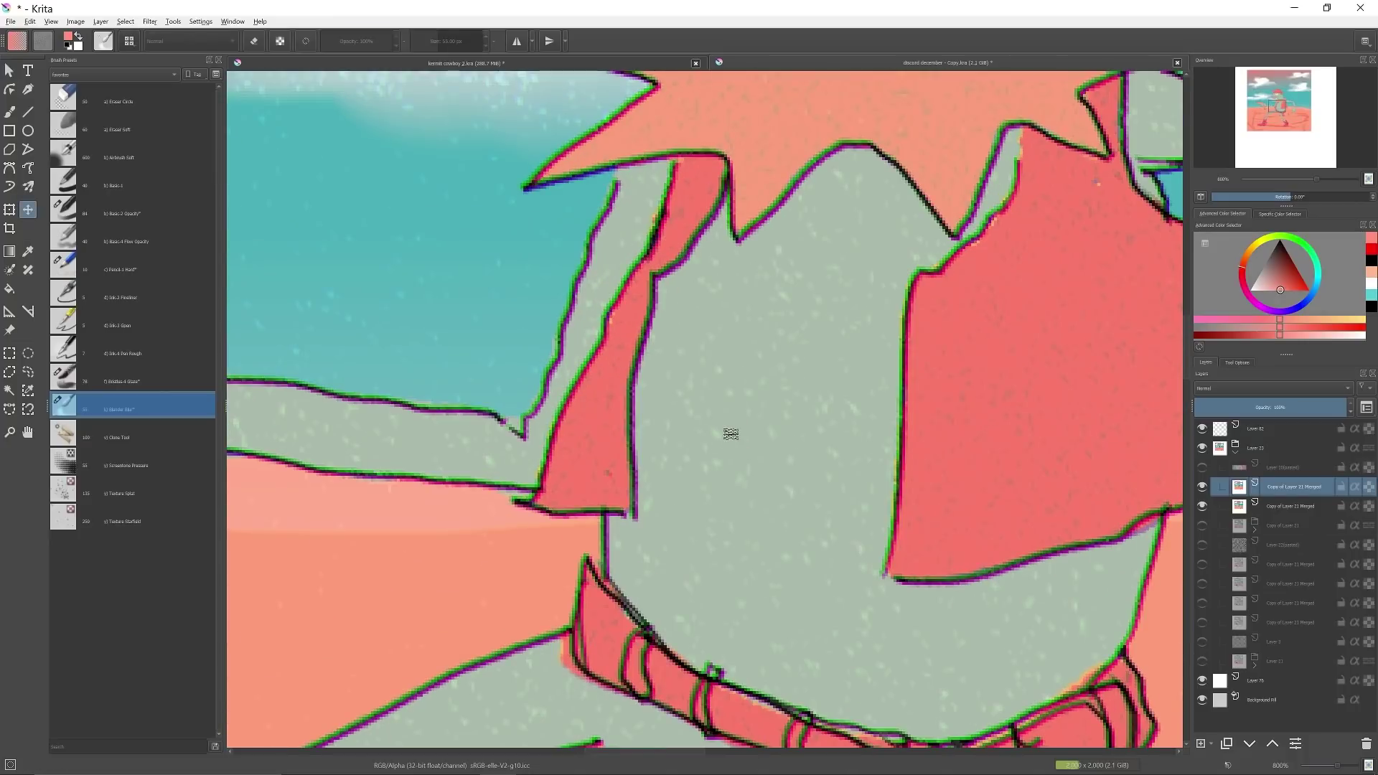
{"action": "scroll", "coordinate": [742, 445], "scroll_direction": "down", "scroll_amount": 2}
{"action": "scroll", "coordinate": [799, 475], "scroll_direction": "up", "scroll_amount": 1}
Step: Try a much larger offset of the green-channel layer to exaggerate the colored fringes, and undo it
{"action": "key", "text": "t"}
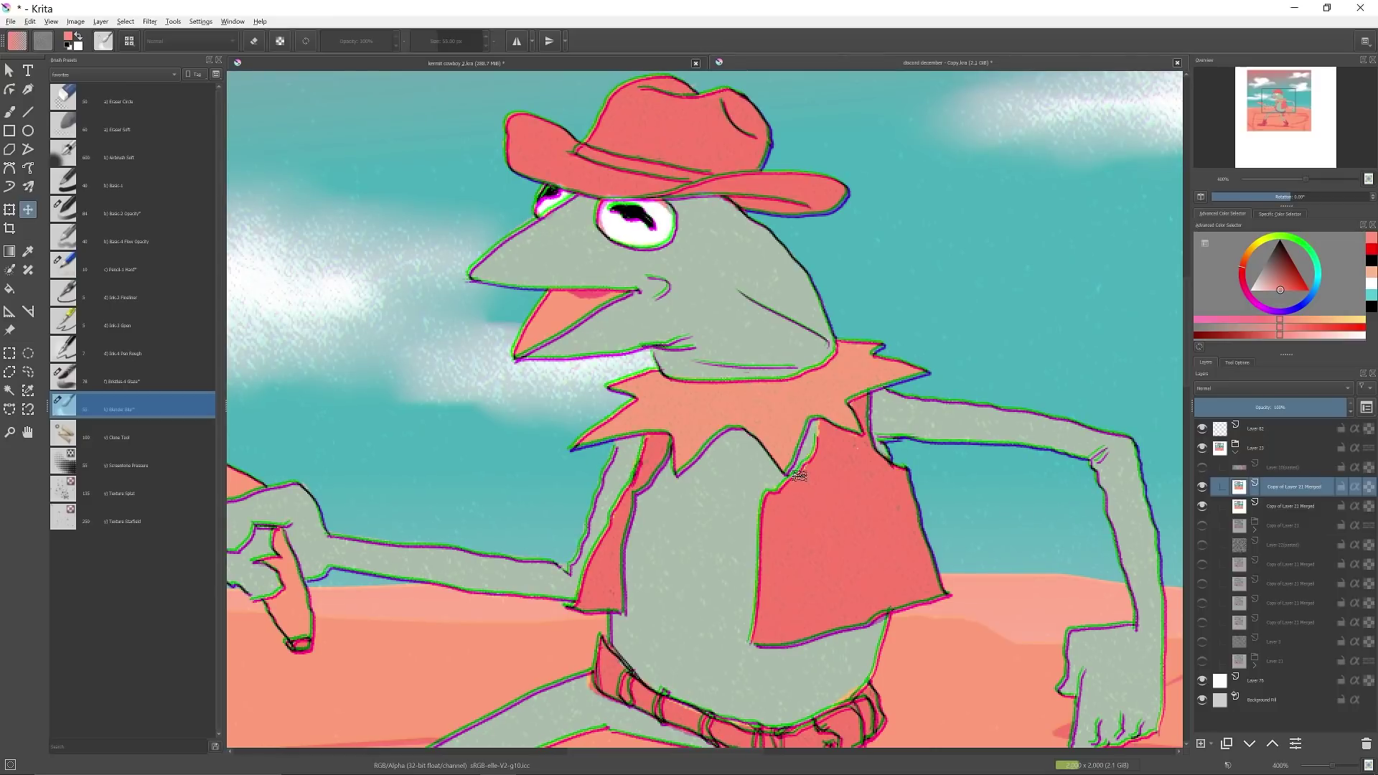
{"action": "scroll", "coordinate": [799, 475], "scroll_direction": "down", "scroll_amount": 2}
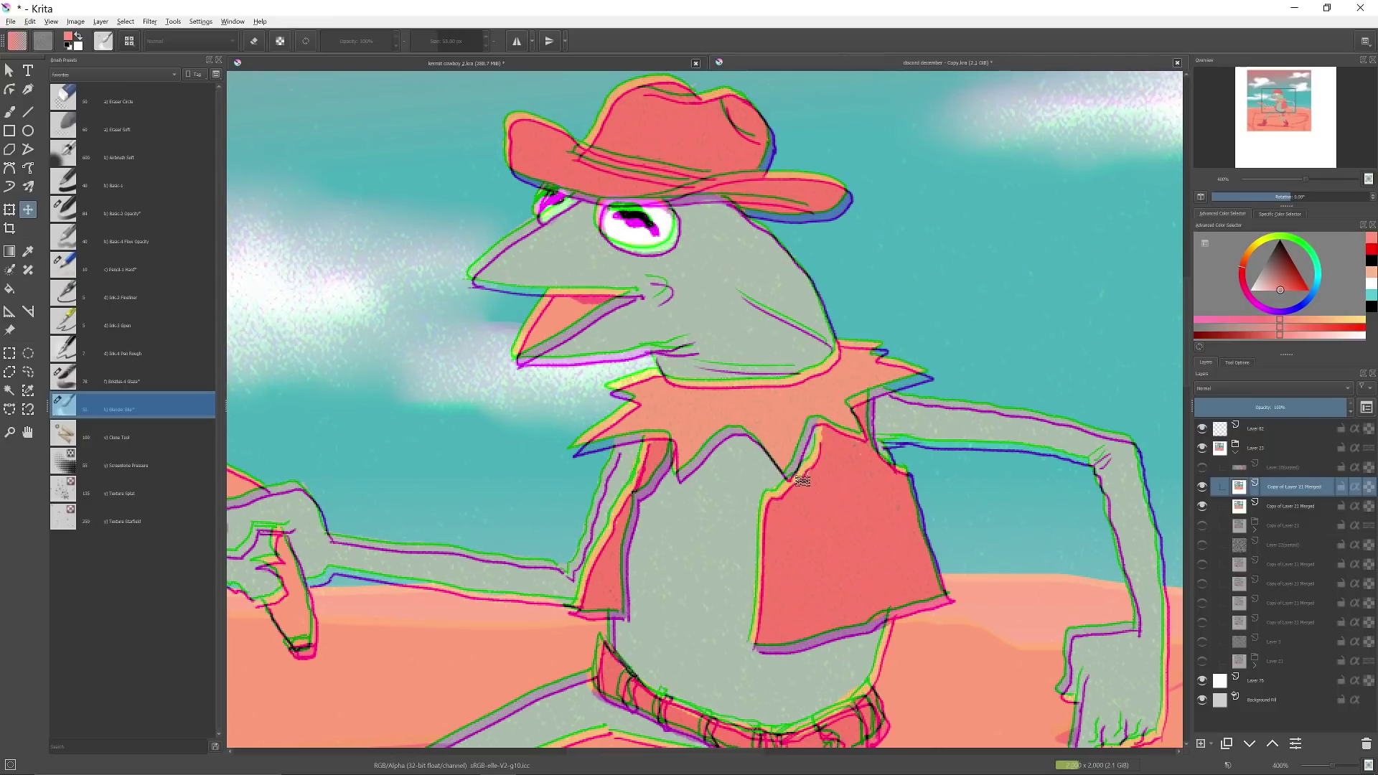
{"action": "key", "text": "t"}
{"action": "scroll", "coordinate": [802, 481], "scroll_direction": "up", "scroll_amount": 1}
{"action": "scroll", "coordinate": [802, 480], "scroll_direction": "down", "scroll_amount": 2}
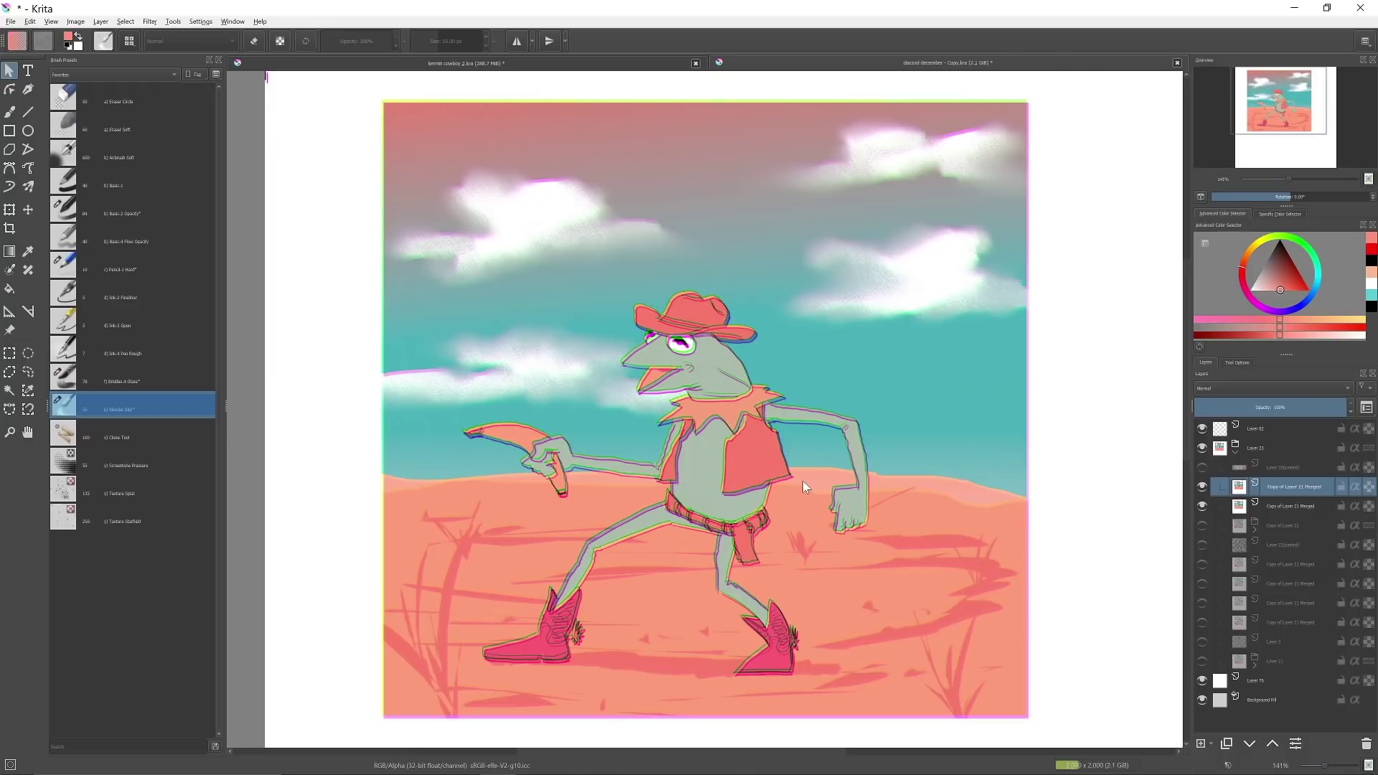
{"action": "scroll", "coordinate": [802, 481], "scroll_direction": "up", "scroll_amount": 4}
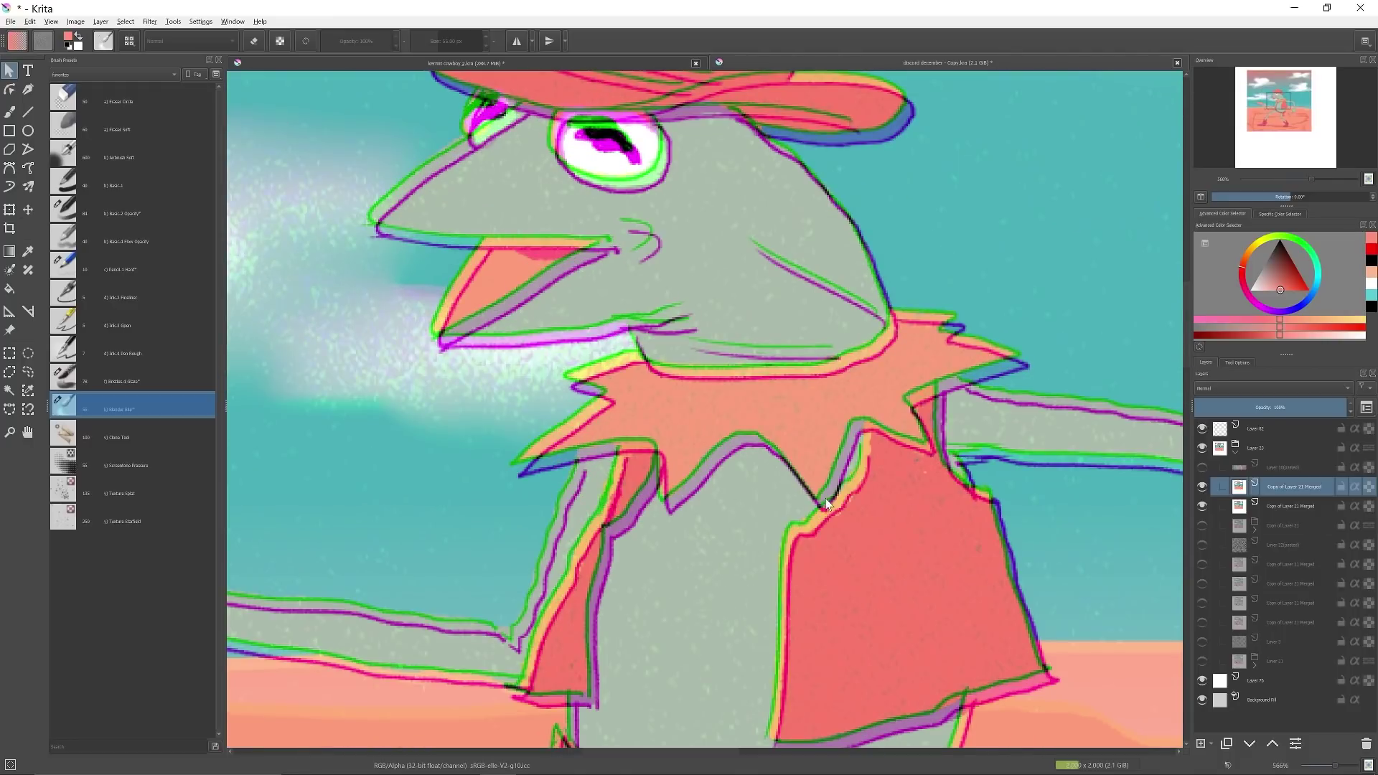
{"action": "scroll", "coordinate": [795, 520], "scroll_direction": "down", "scroll_amount": 3}
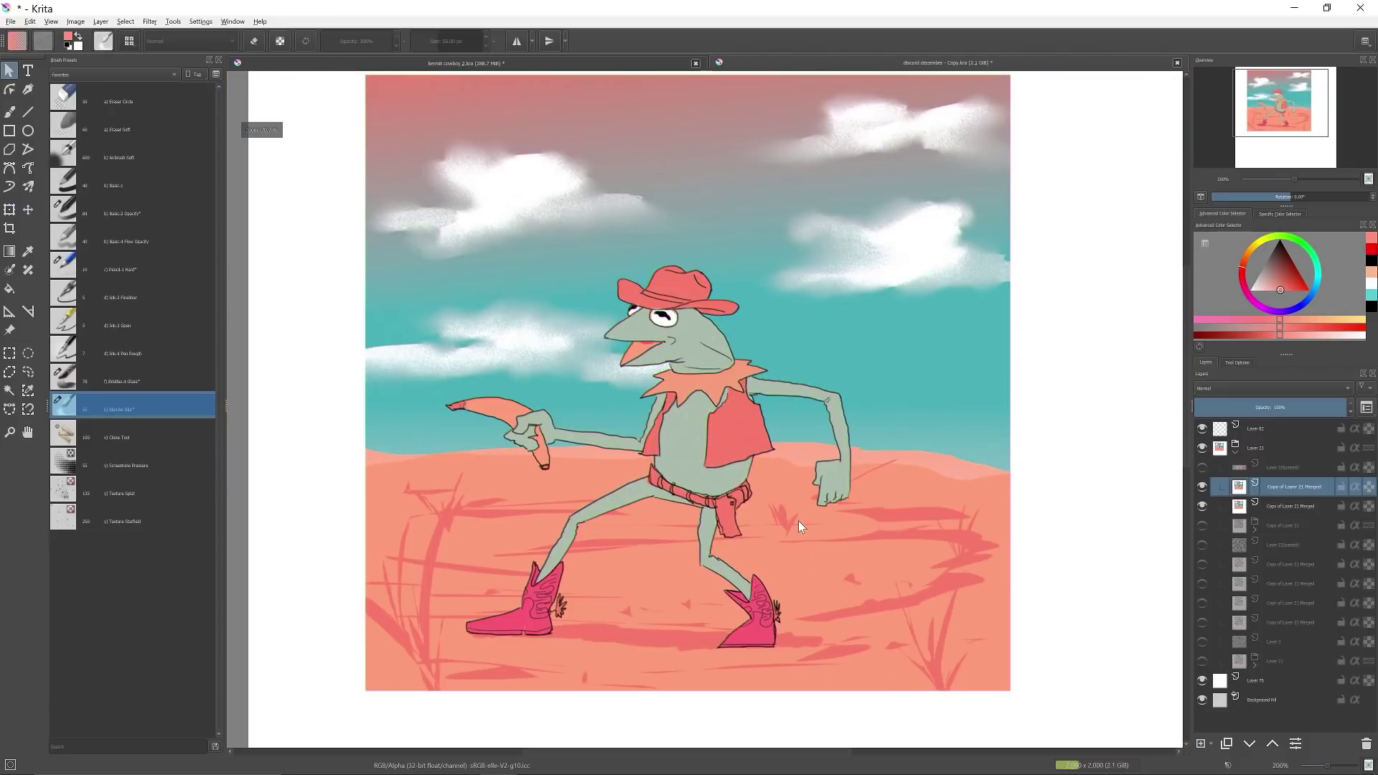
{"action": "scroll", "coordinate": [798, 520], "scroll_direction": "down", "scroll_amount": 1}
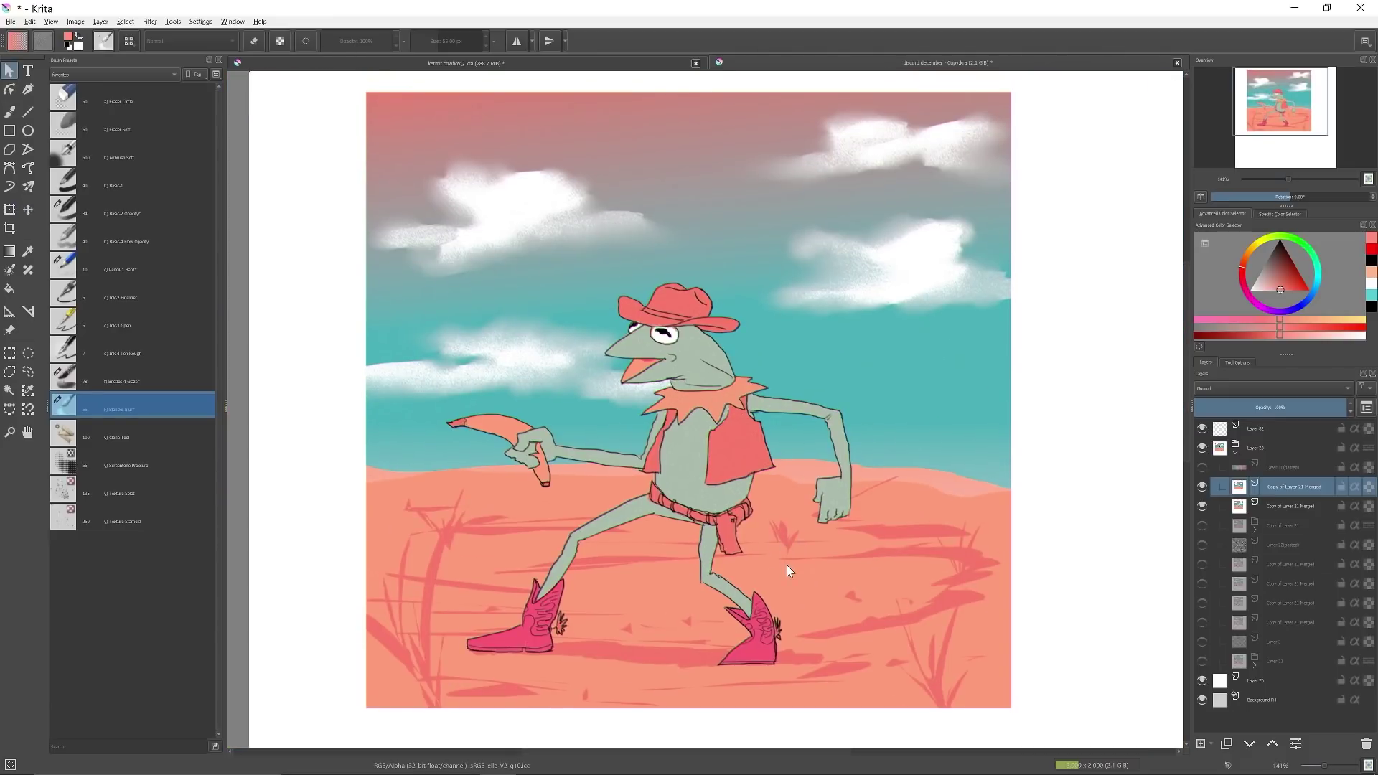